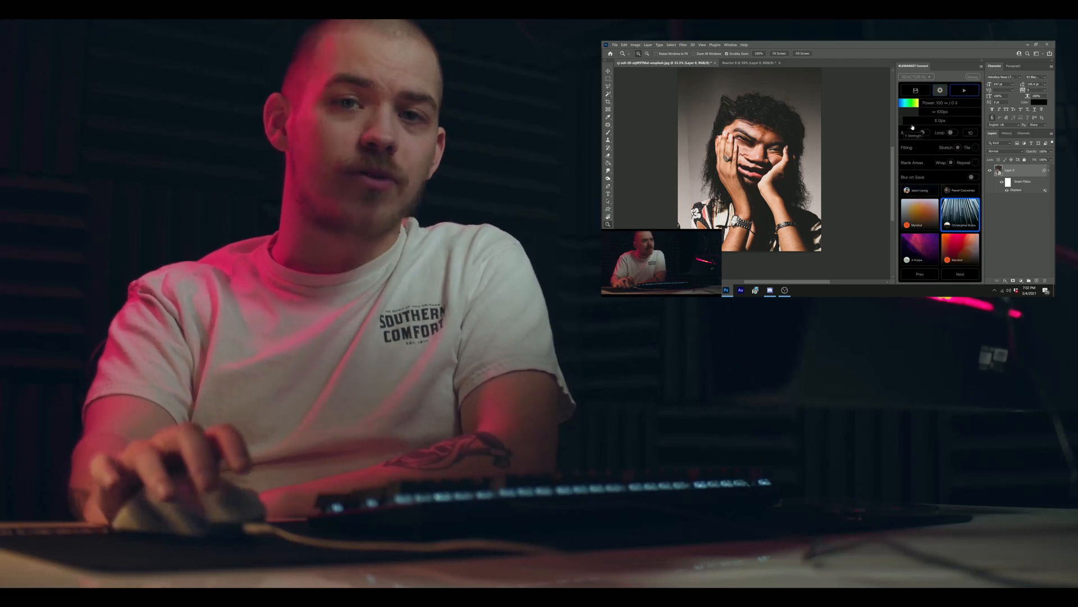
Step: Try the blue Unsplash map on the portrait with a higher horizontal displacement strength and undo the result
click(965, 90)
click(952, 112)
click(964, 90)
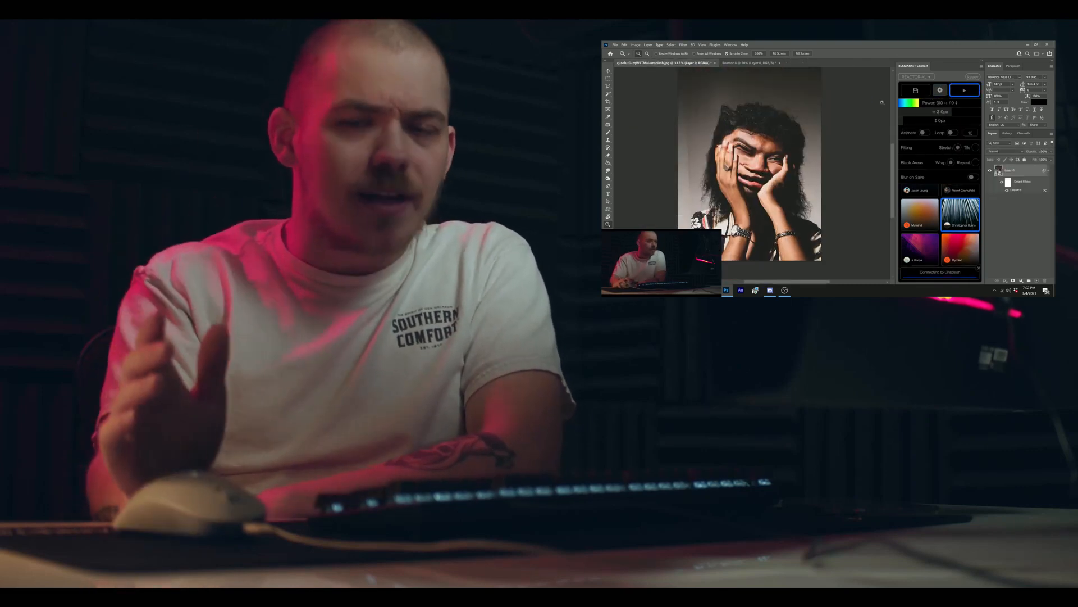
click(785, 193)
key(ctrl+z)
Step: Search Unsplash for abstract maps and select the orange one as the displacement map
click(959, 273)
click(940, 90)
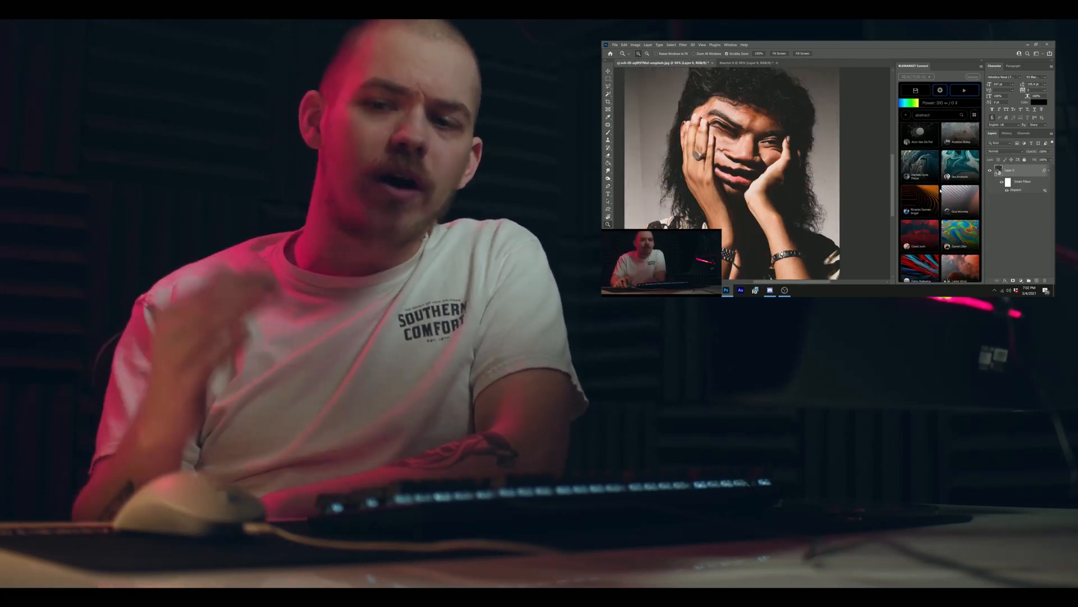
click(959, 273)
scroll(939, 200, down, 5)
click(959, 274)
scroll(938, 198, down, 5)
click(959, 274)
click(960, 219)
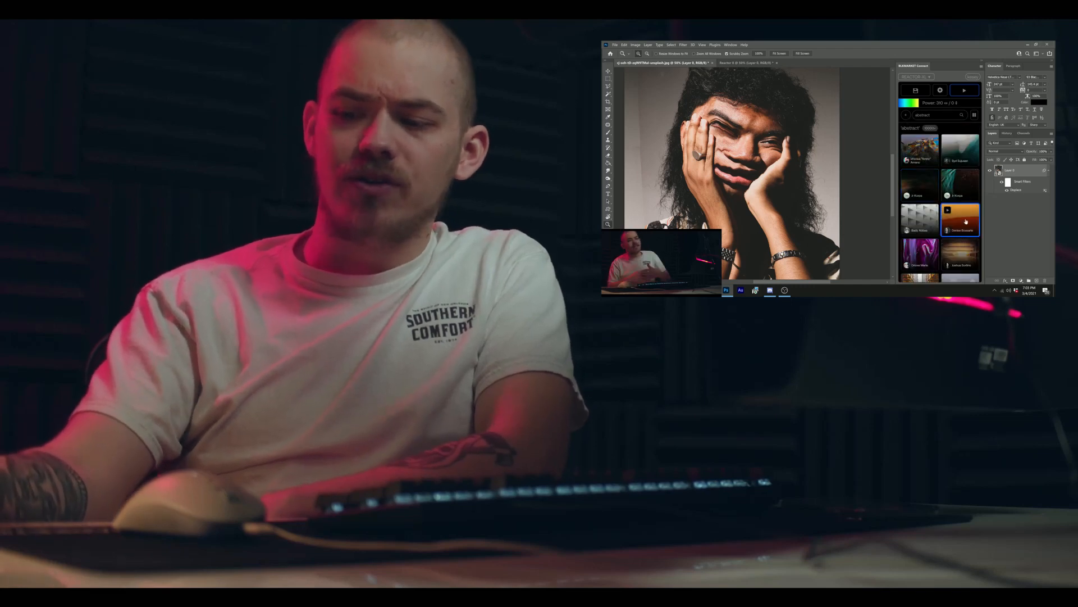
Step: Try the orange map on the portrait at a higher displacement power and undo the result
click(940, 90)
click(942, 112)
click(940, 90)
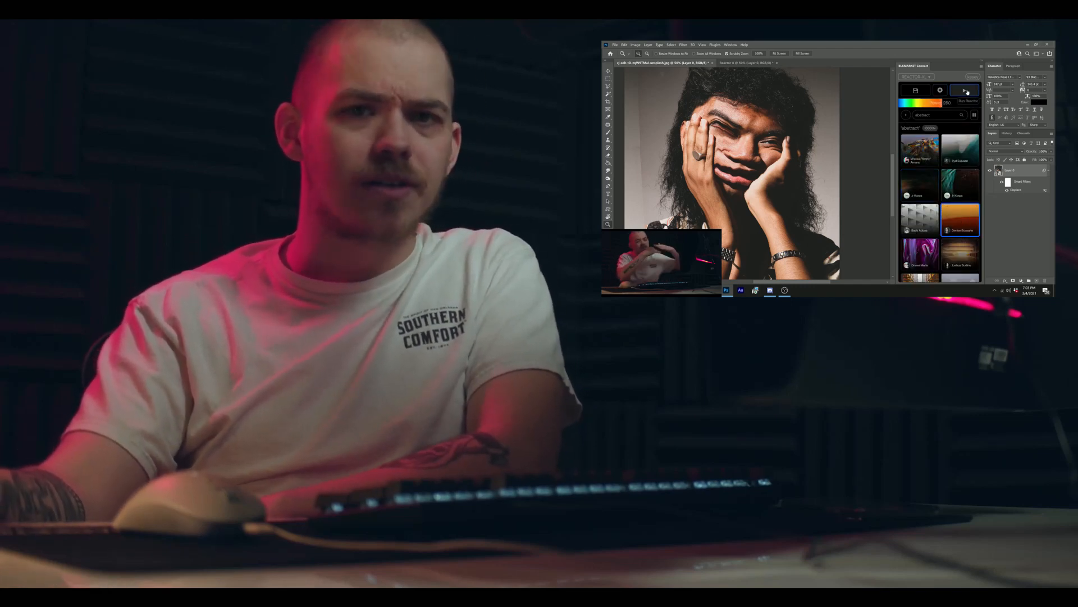
click(966, 91)
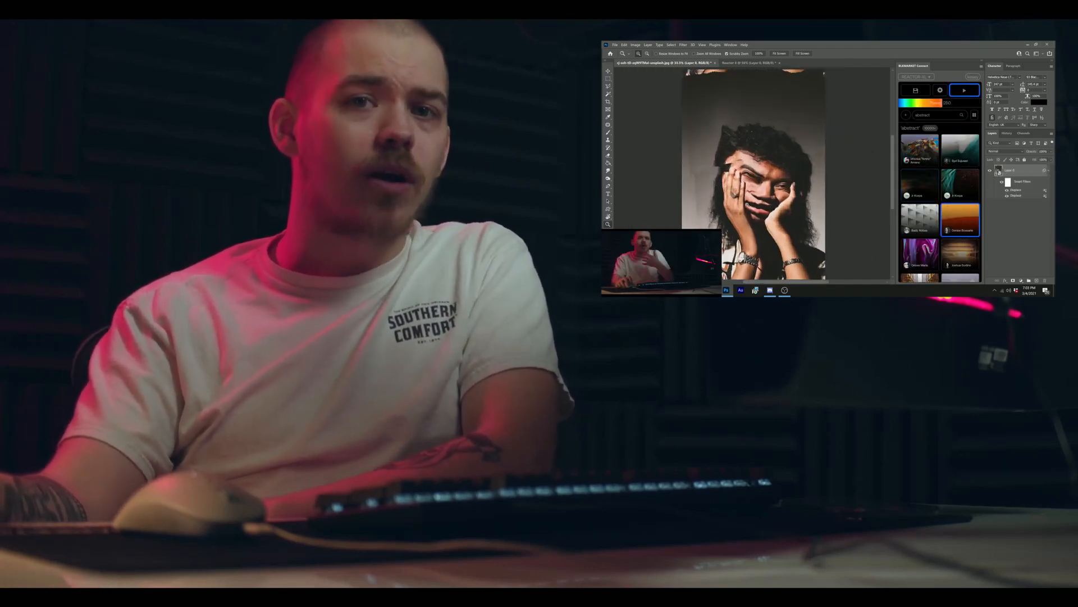
key(ctrl+z)
Step: Duplicate the distorted portrait layer as a rasterized copy and hide the original layer
key(ctrl+j)
right_click(1029, 170)
click(983, 158)
click(990, 170)
click(1011, 183)
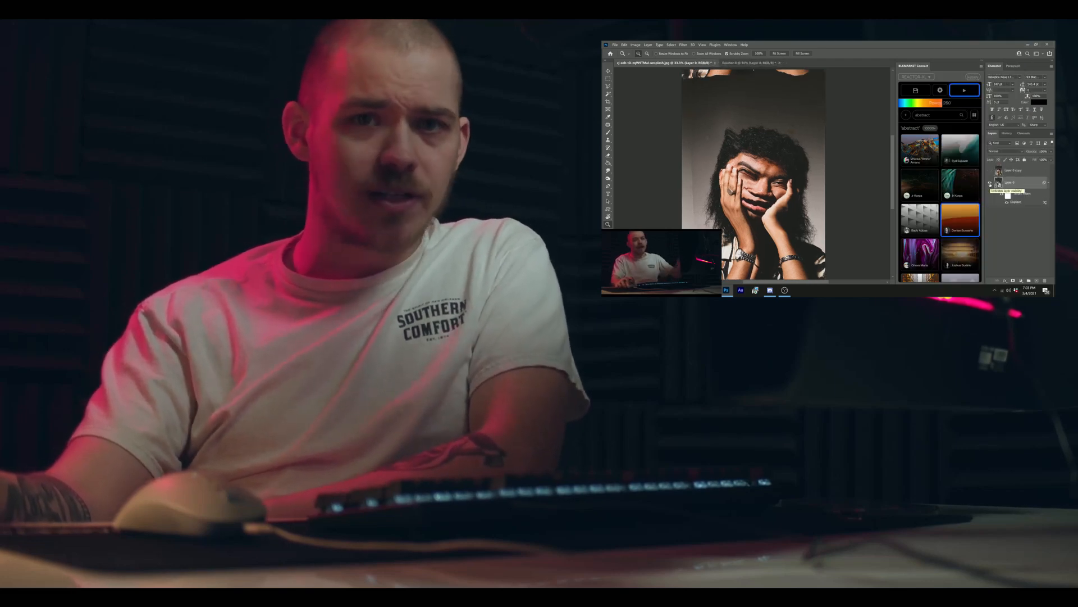
click(990, 183)
click(990, 170)
click(1014, 170)
Step: Select rectangular bands across the portrait copy and run the orange displacement map on the selected area
key(m)
scroll(674, 126, down, 2)
drag(673, 119, 836, 210)
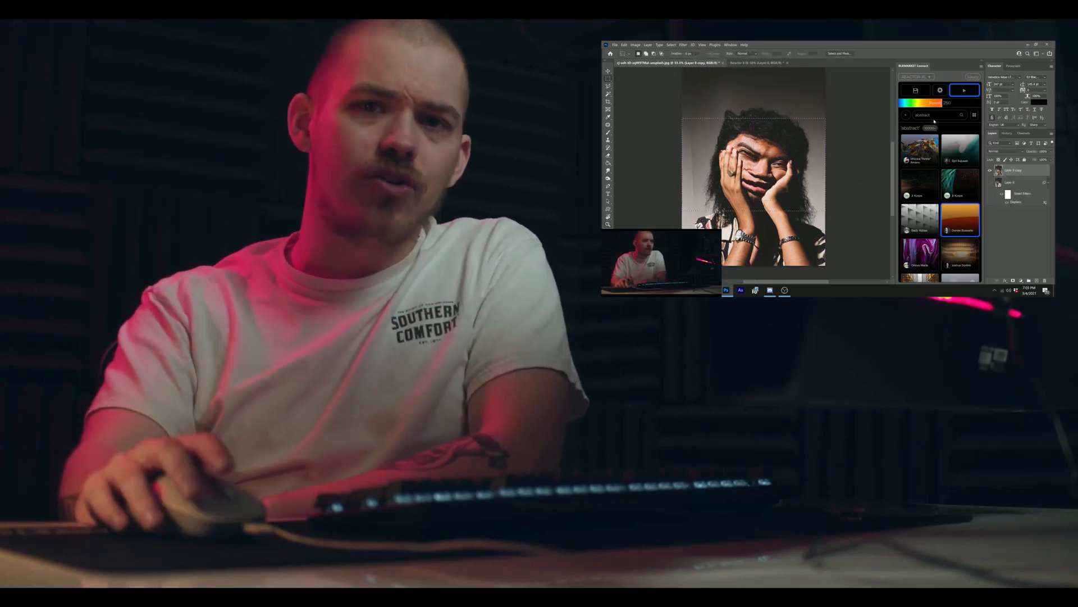
click(965, 91)
scroll(842, 168, up, 1)
drag(673, 144, 837, 280)
click(905, 115)
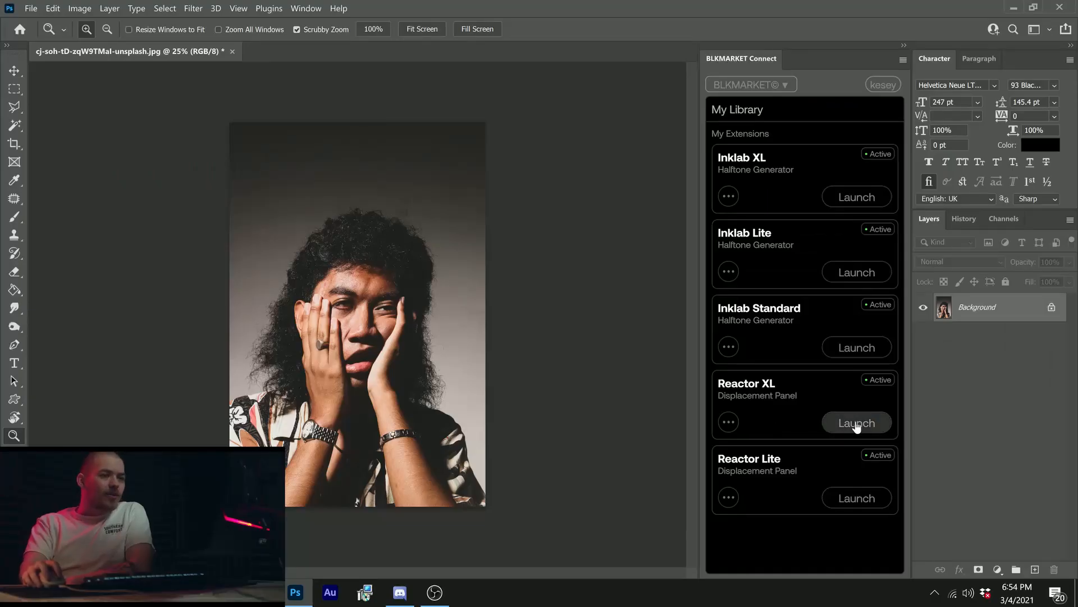
Step: Launch the Reactor XL displacement extension and set its power to 250
click(856, 425)
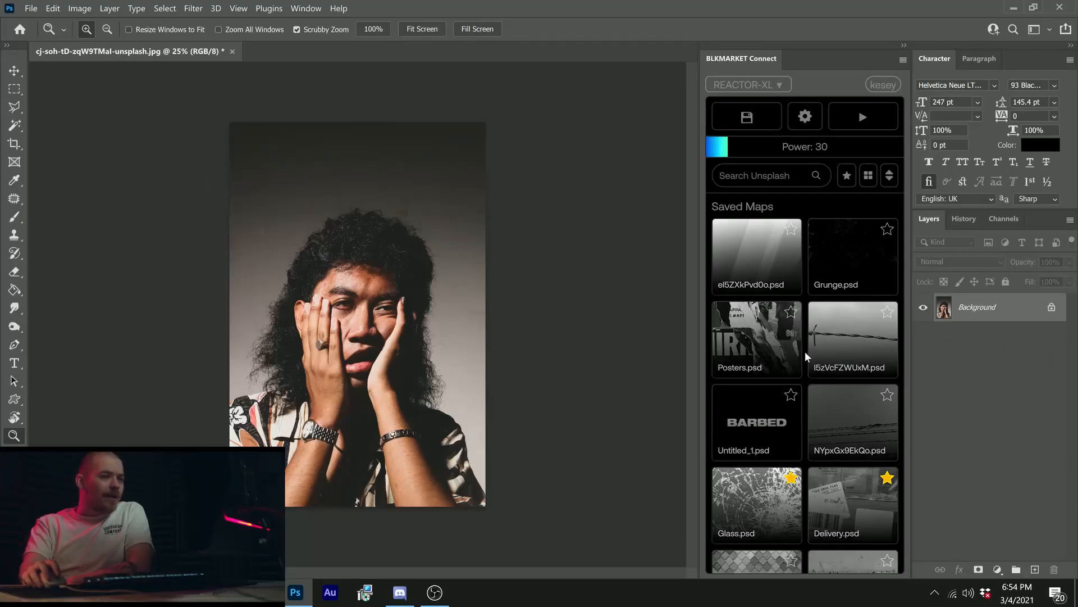
scroll(839, 272, down, 5)
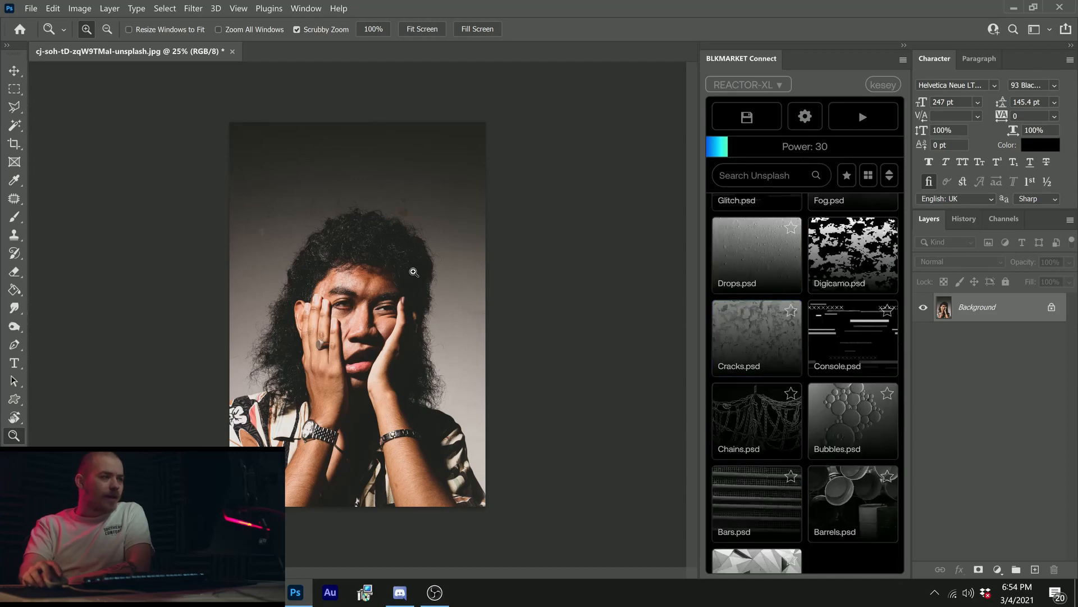
click(349, 335)
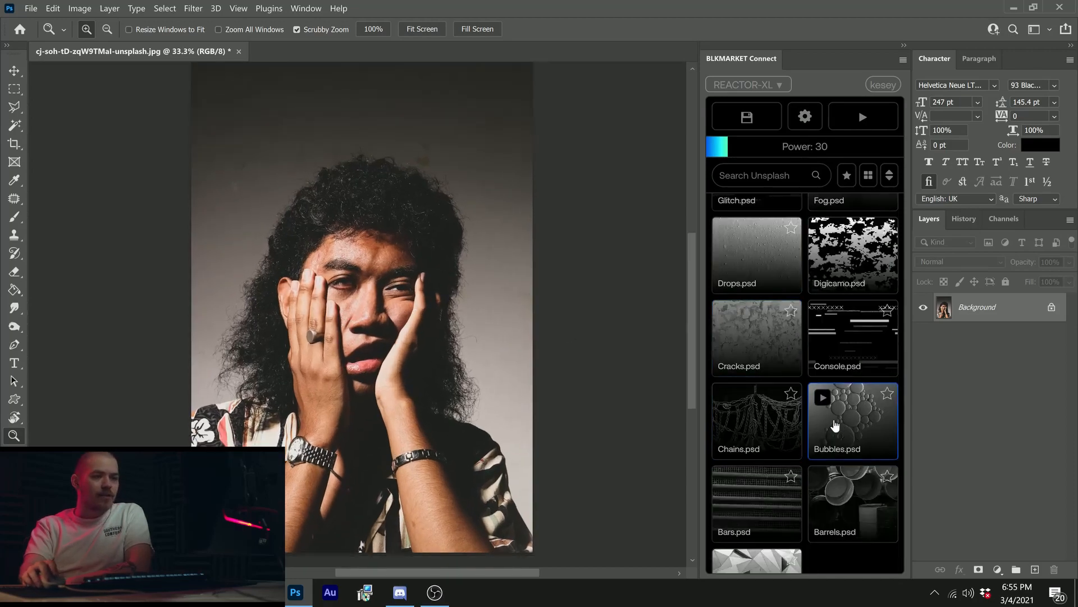
scroll(806, 423, up, 5)
scroll(810, 429, up, 6)
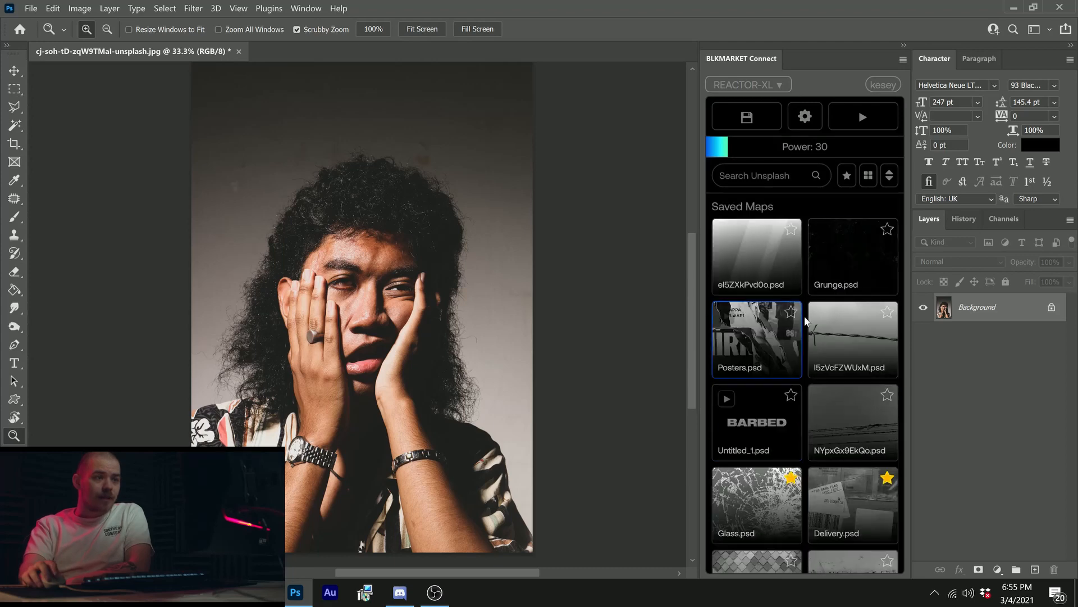
click(794, 148)
drag(794, 149, 810, 148)
Step: Apply the saved Bubbles.psd displacement map to the portrait
scroll(805, 233, down, 8)
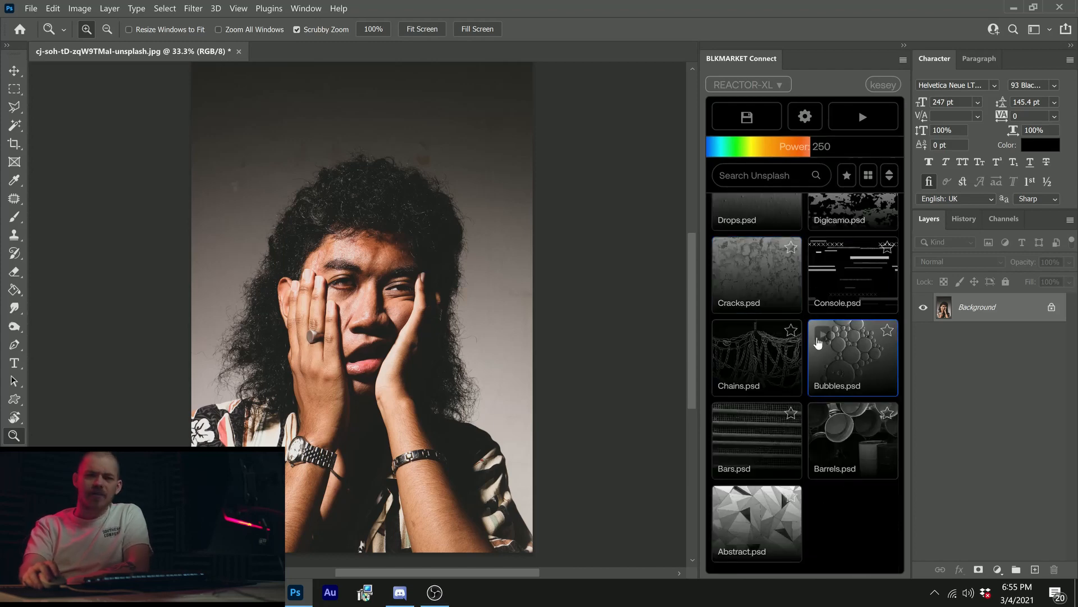
mouse_move(863, 358)
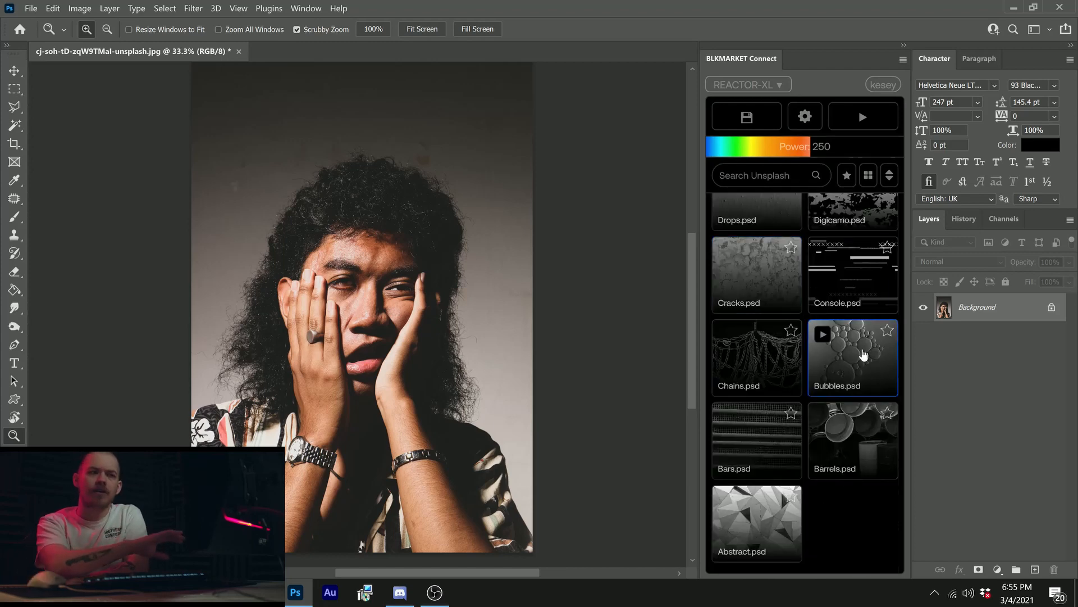
scroll(863, 354, up, 1)
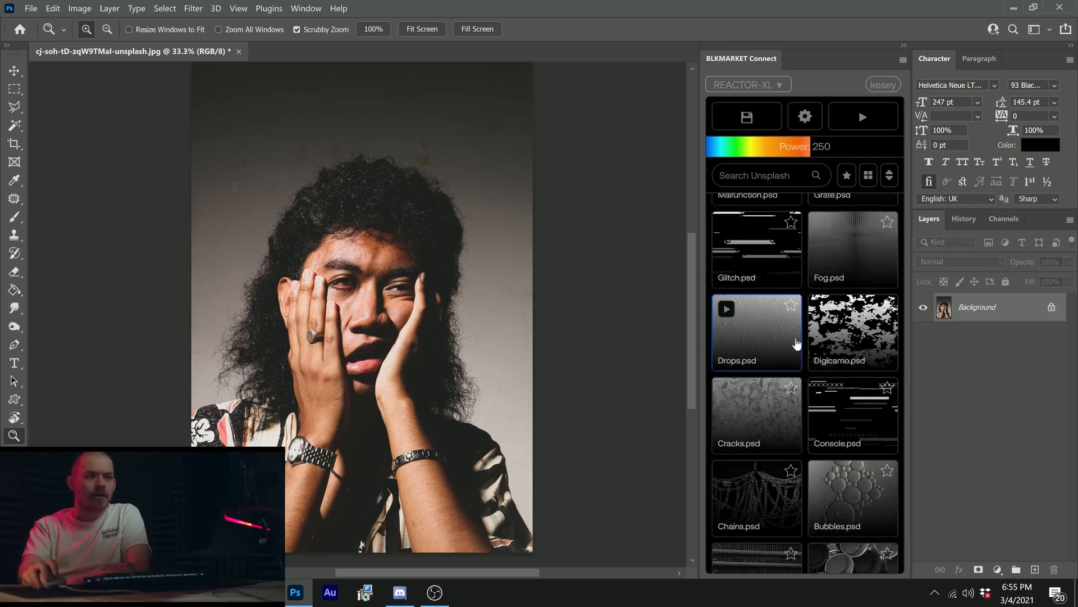
scroll(801, 381, up, 3)
scroll(800, 380, down, 3)
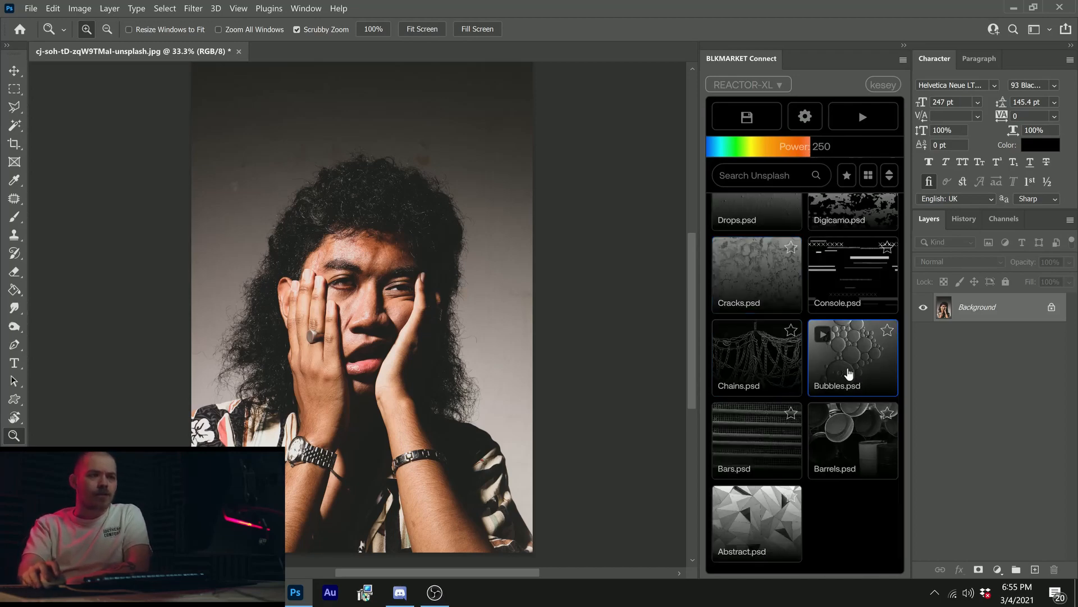
click(876, 364)
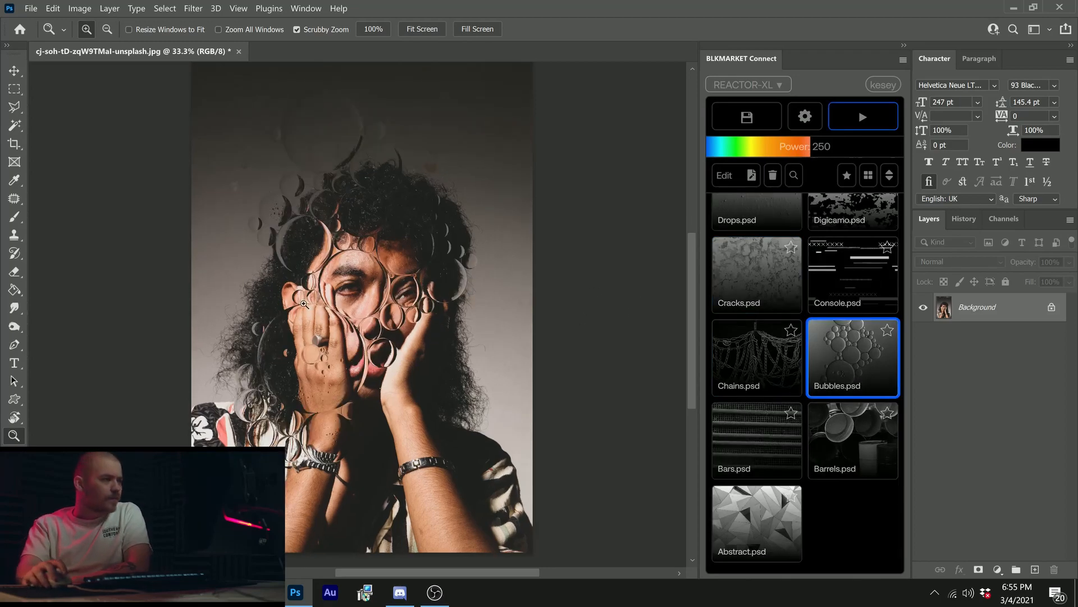
Step: Examine the bubble distortion around the face up close and undo it
click(347, 298)
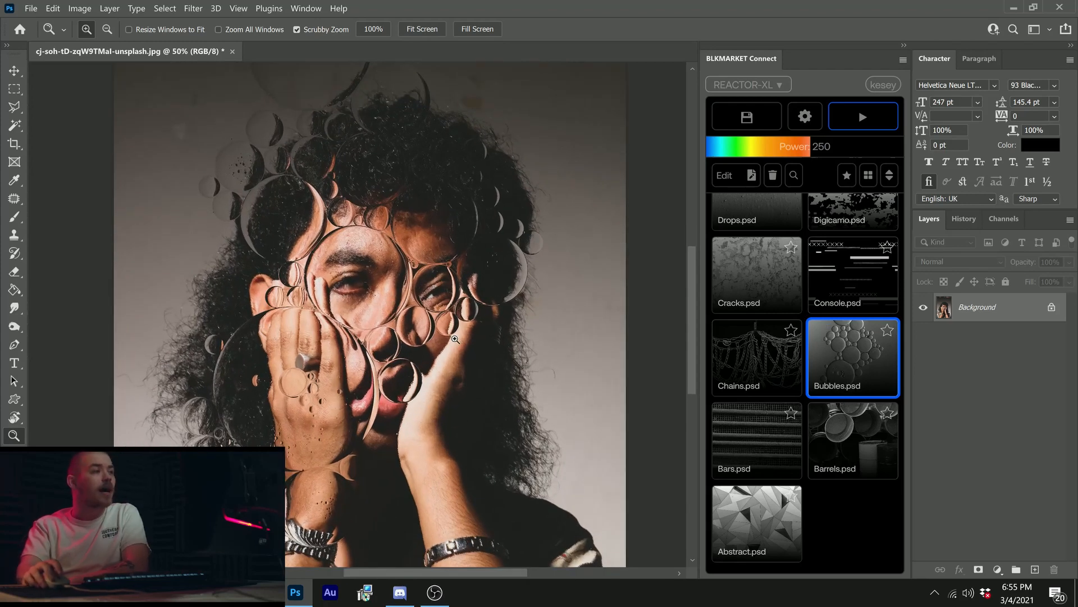
scroll(378, 310, down, 2)
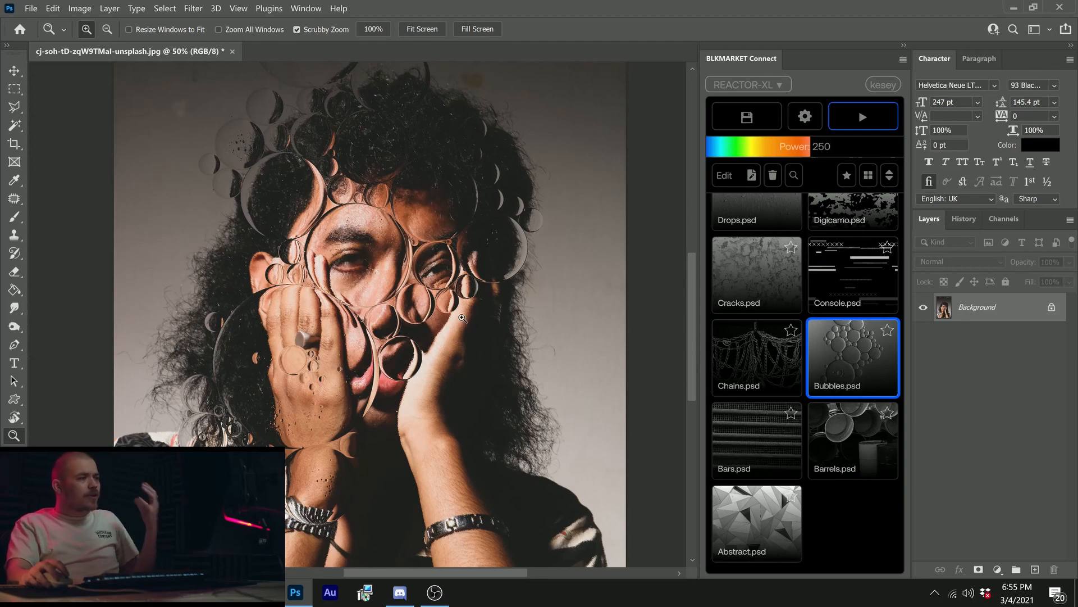
click(450, 318)
click(366, 299)
drag(408, 289, 428, 285)
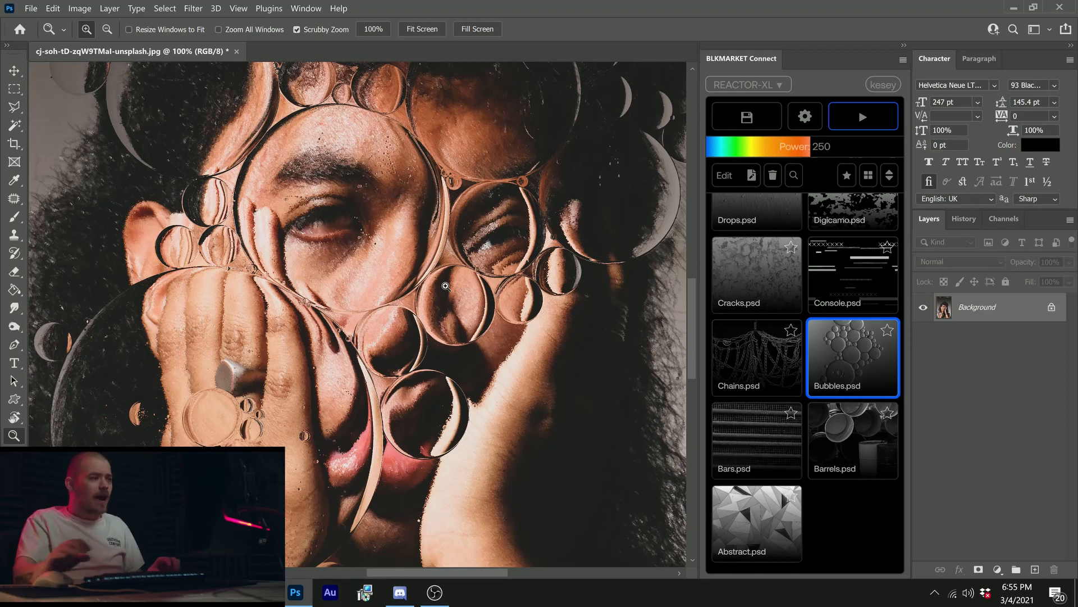
click(445, 286)
key(ctrl+z)
drag(380, 287, 365, 307)
click(369, 272)
click(369, 272)
Step: Try the Abstract.psd map on the portrait, examine the distorted face up close, and undo it
click(758, 514)
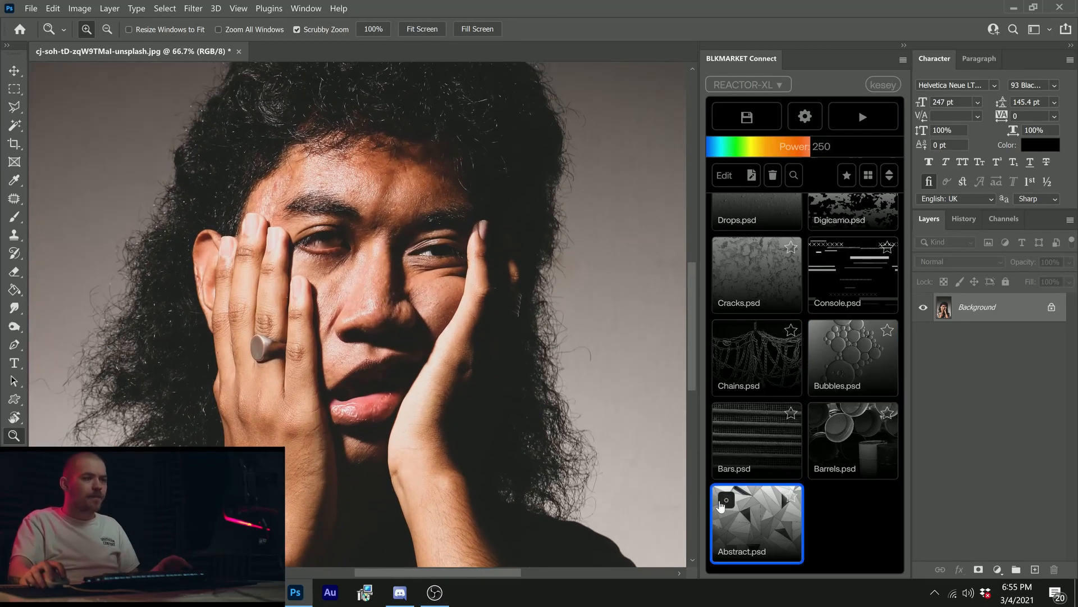
drag(429, 301, 391, 339)
click(497, 338)
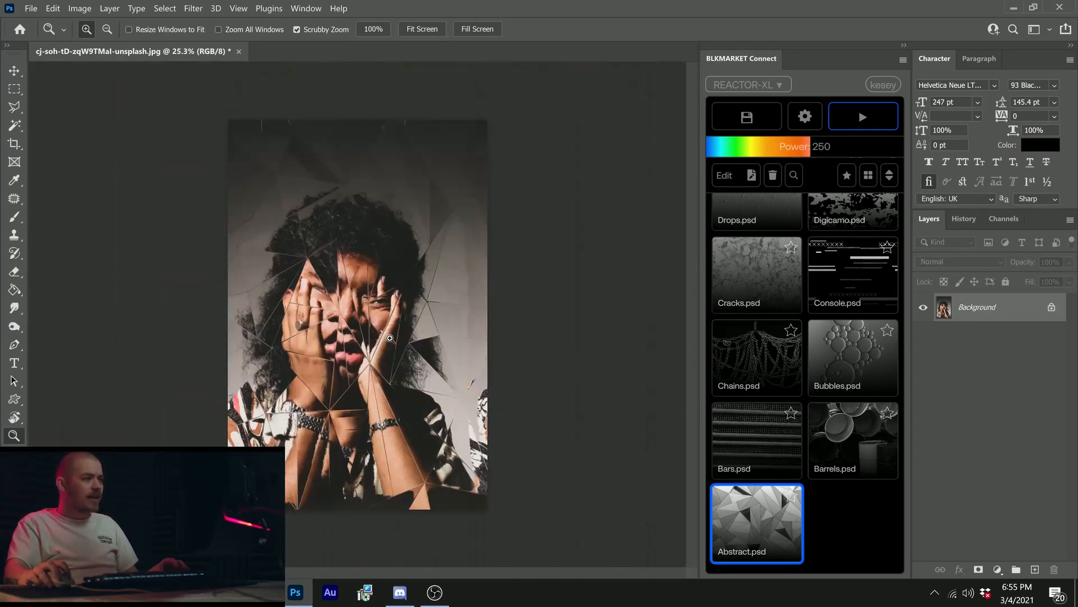
click(394, 313)
click(347, 310)
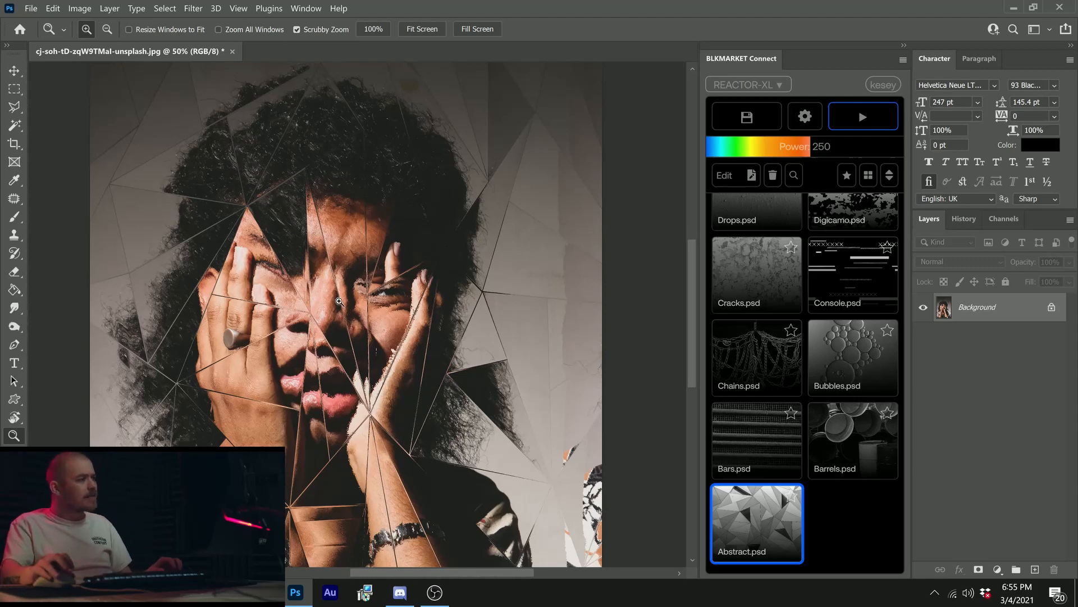
scroll(337, 300, down, 5)
scroll(329, 300, up, 4)
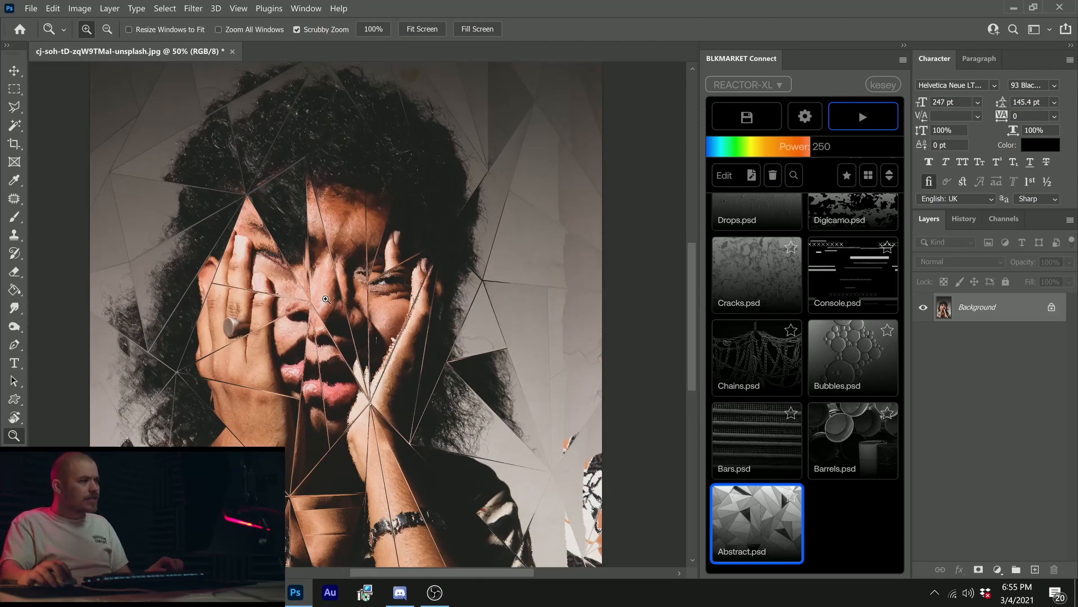
scroll(326, 299, up, 2)
key(ctrl+z)
Step: Run the Fog.psd map on the portrait with the vertical strength set to 0 px
scroll(821, 392, up, 4)
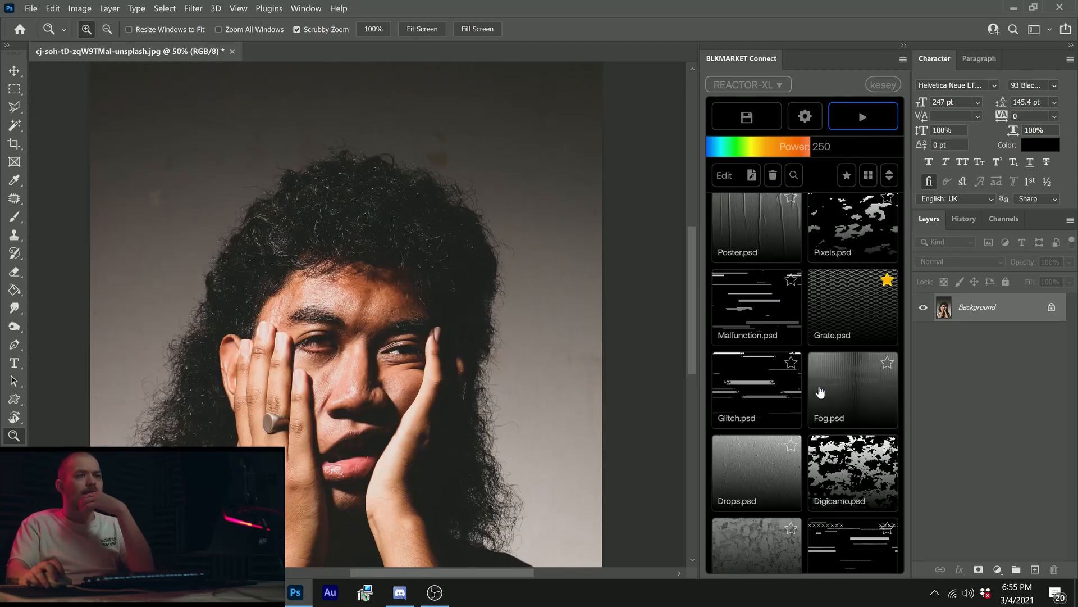
scroll(821, 391, down, 4)
scroll(820, 392, up, 4)
mouse_move(841, 368)
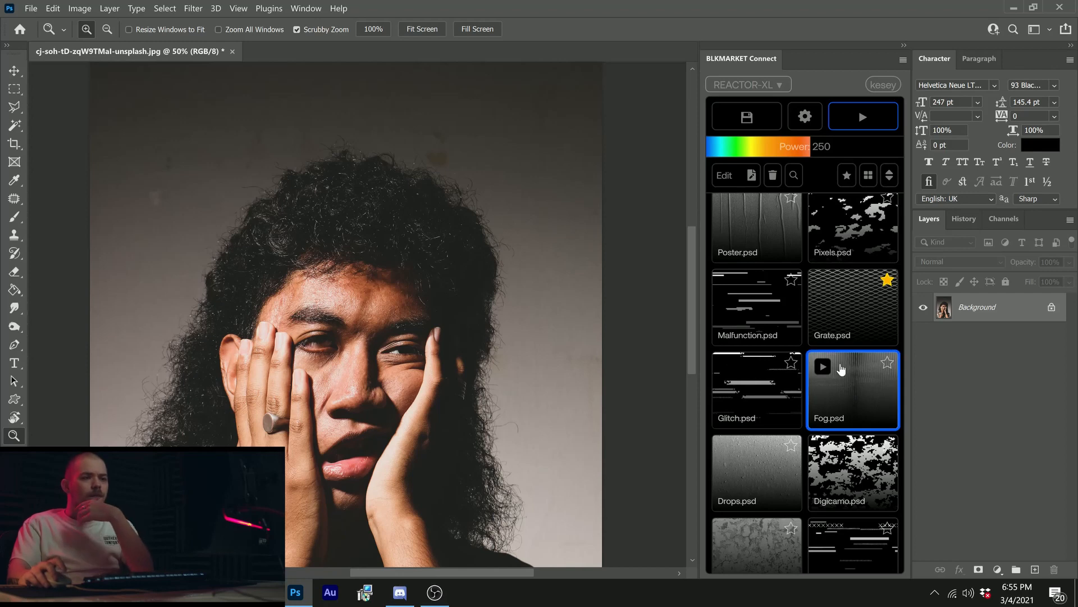
click(816, 123)
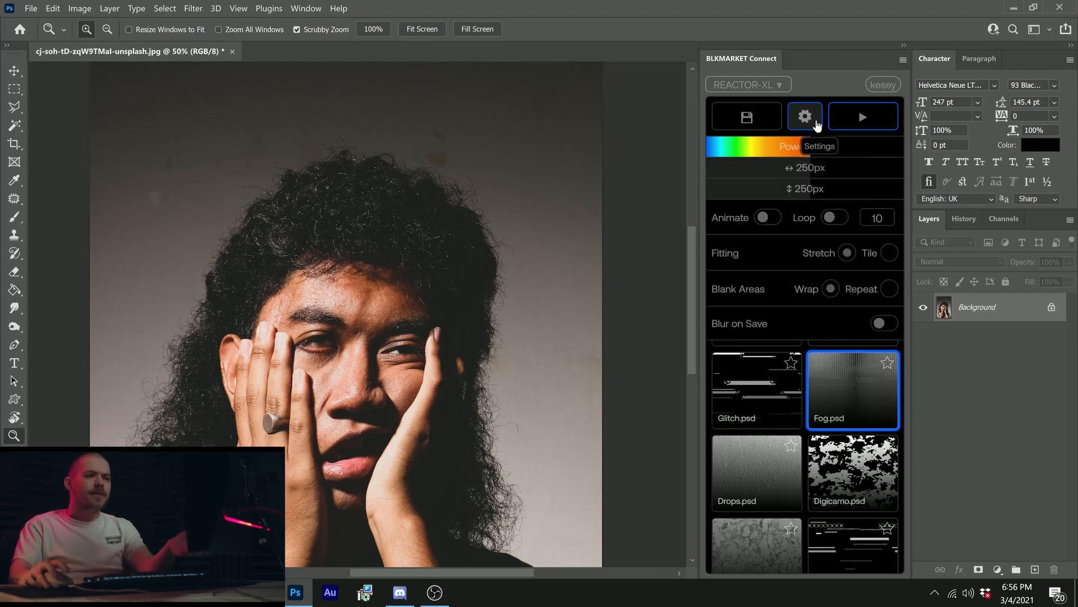
drag(817, 192, 730, 209)
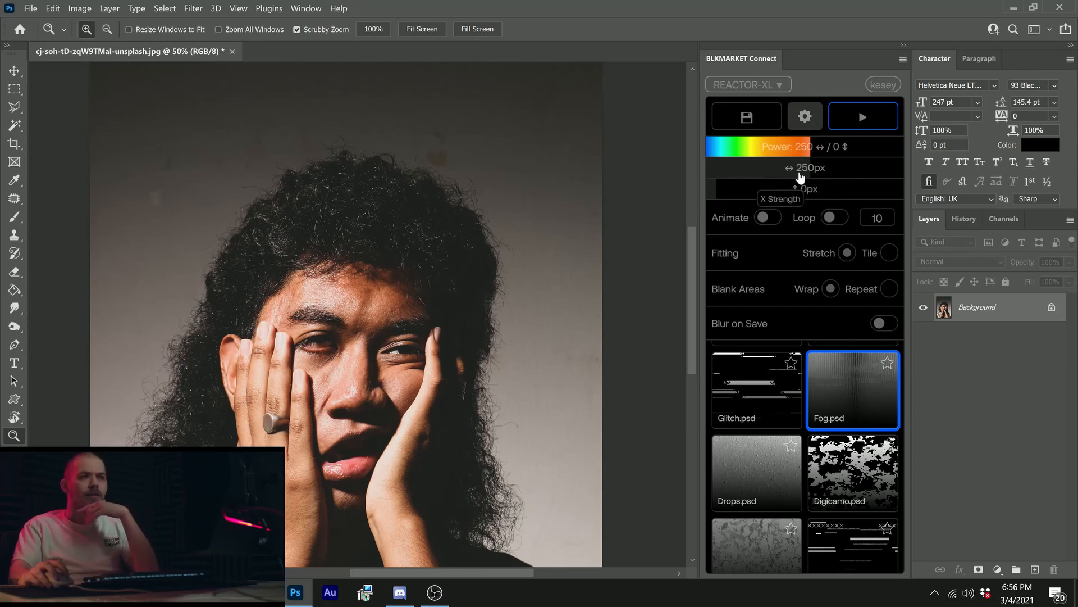
click(861, 128)
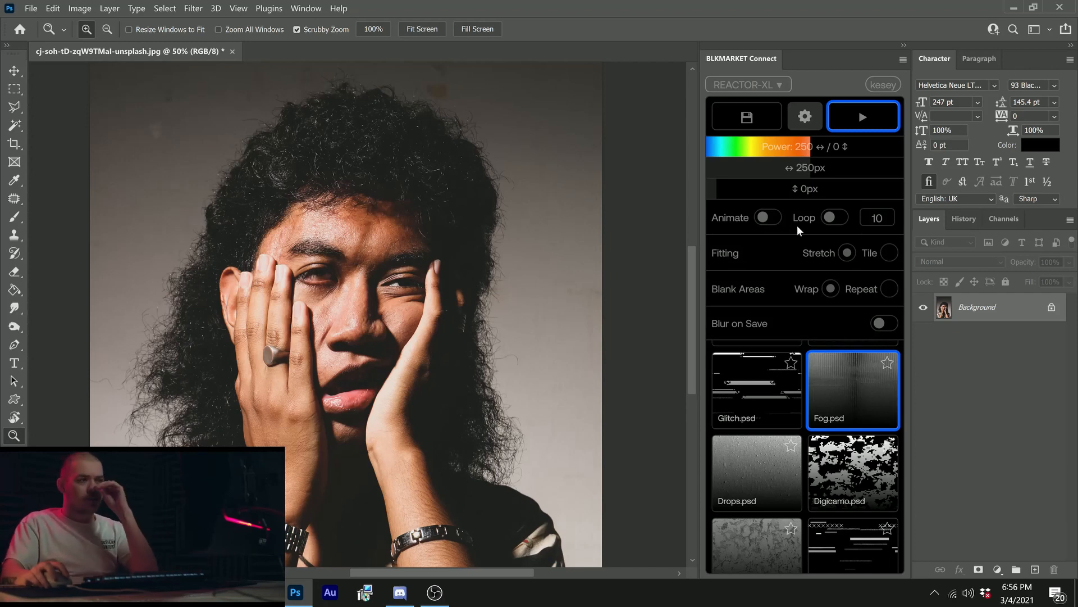
Step: Enable animation for the displacement effect and show the Timeline
click(762, 221)
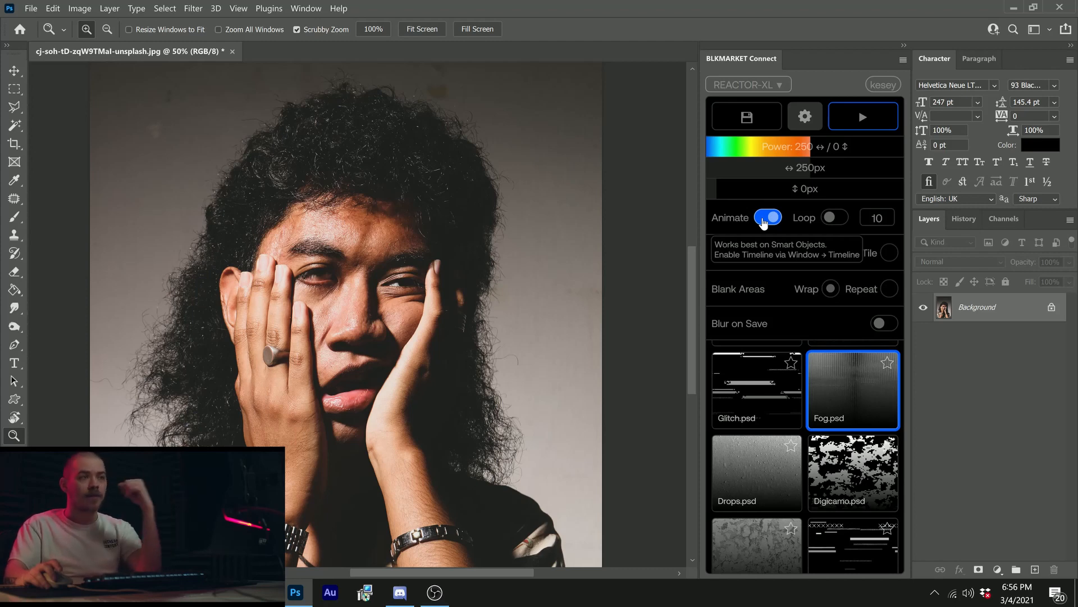
click(306, 8)
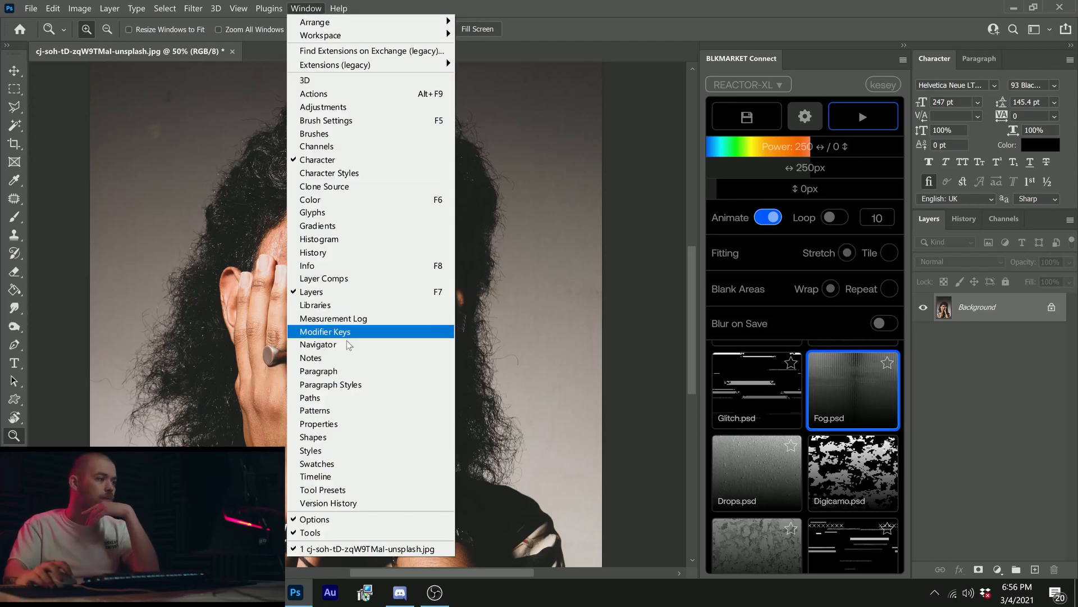
click(352, 476)
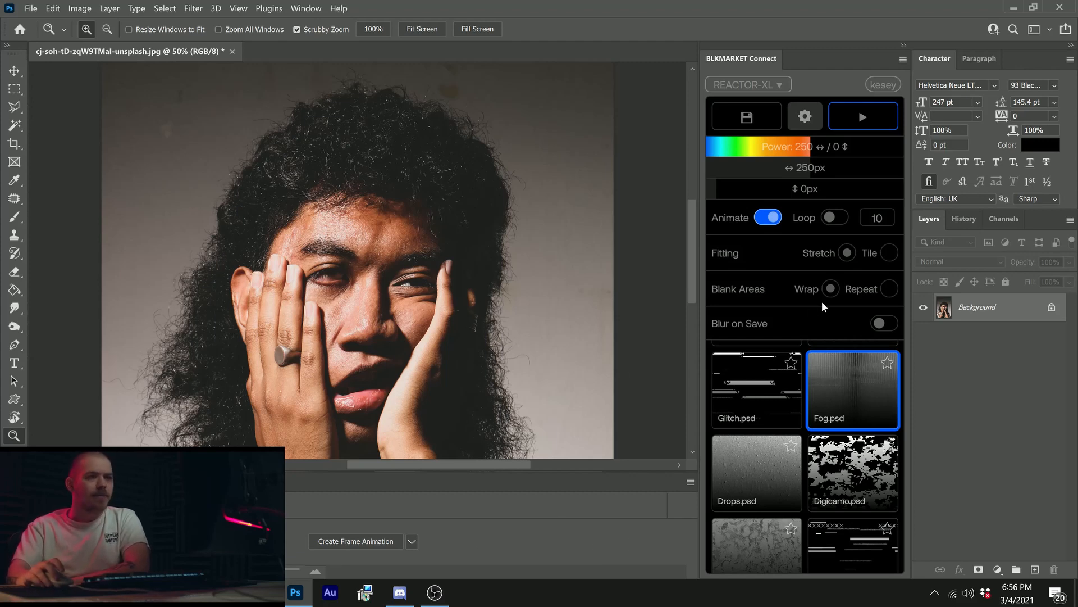
Step: Turn on looping for the animation and set the frame count to 20
click(829, 223)
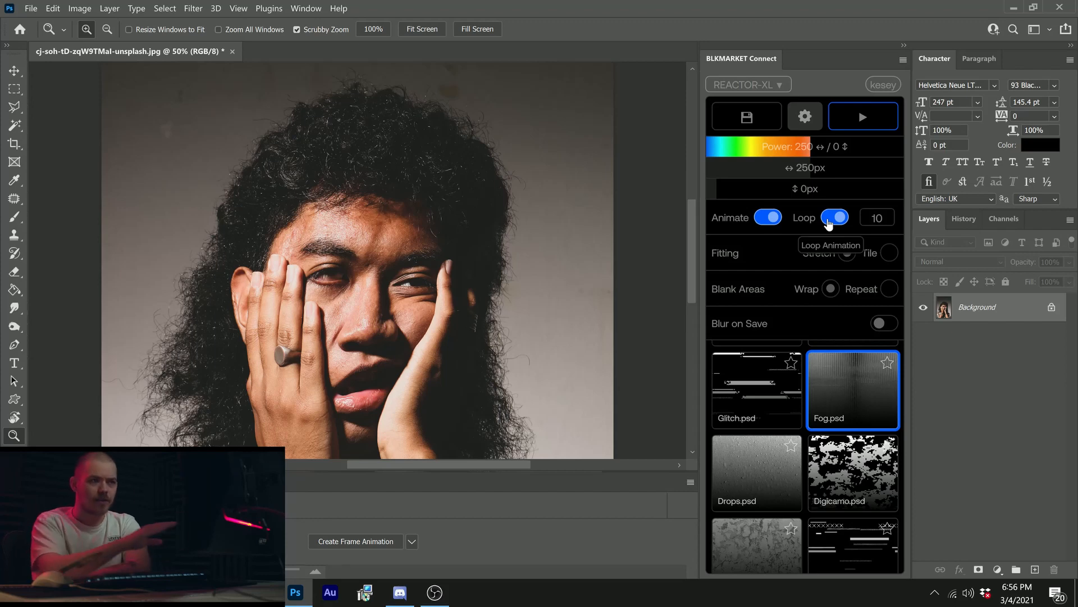
double_click(877, 219)
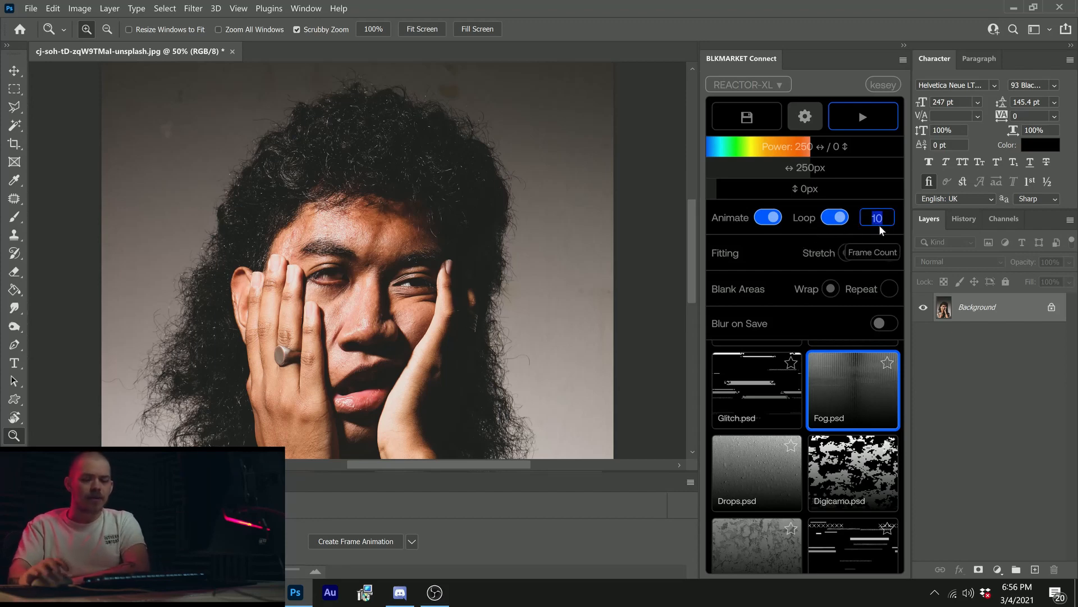
text(20)
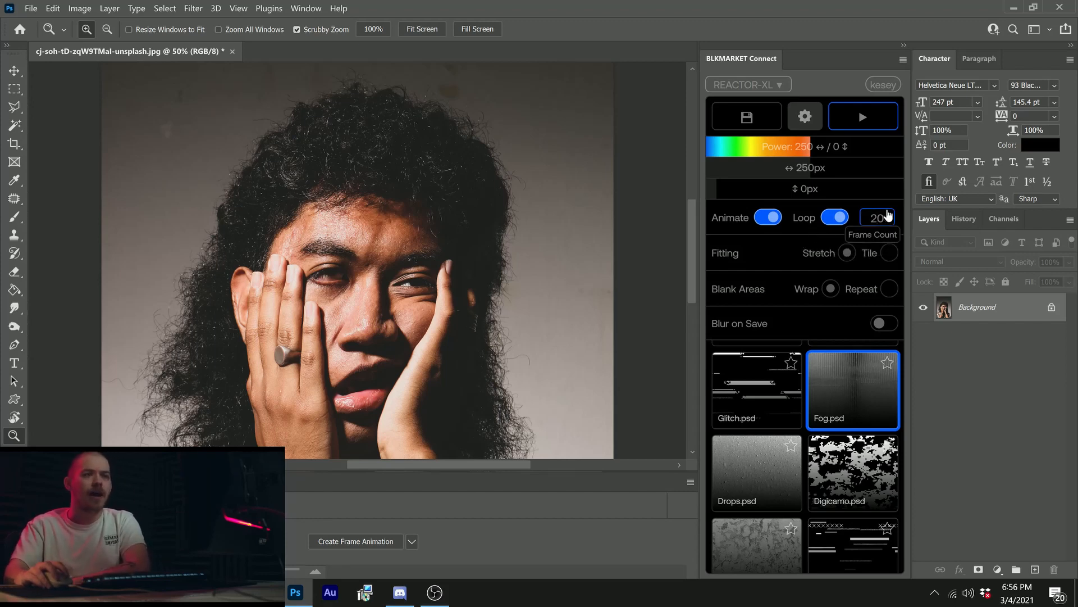
Step: Set the looping animation's frame count to 10 and the horizontal displacement strength to 300 px
drag(887, 216, 834, 226)
text(1)
click(793, 231)
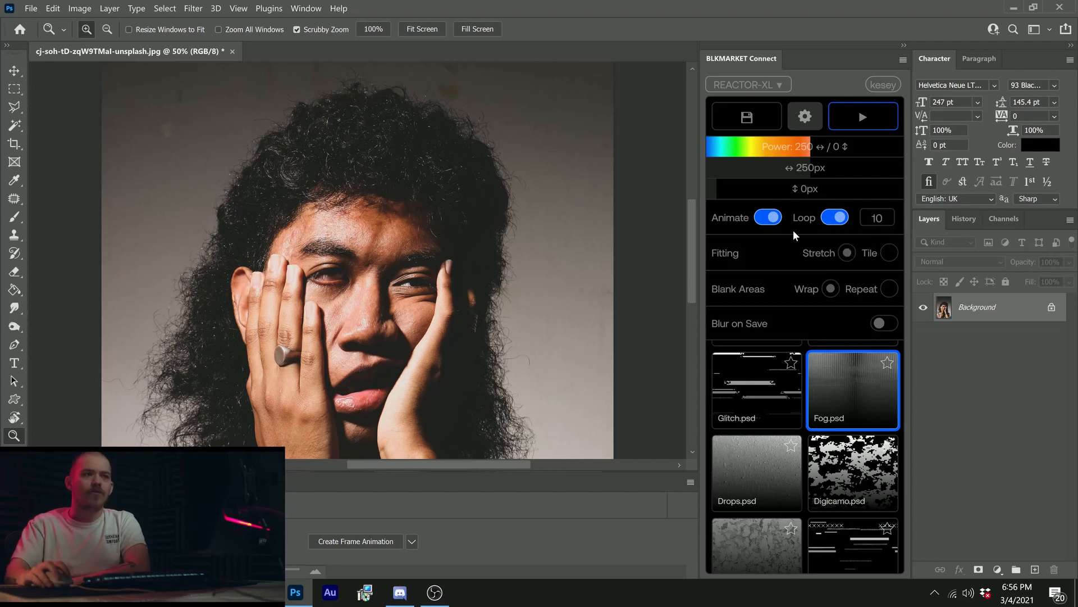
scroll(793, 231, up, 2)
scroll(793, 231, down, 2)
scroll(793, 230, up, 1)
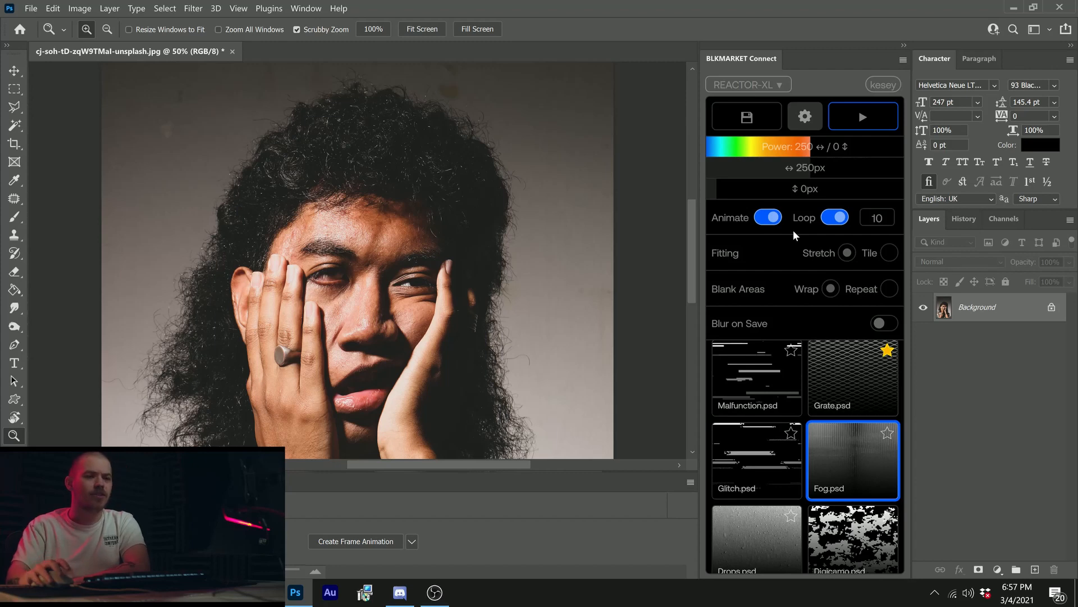
drag(802, 166, 811, 169)
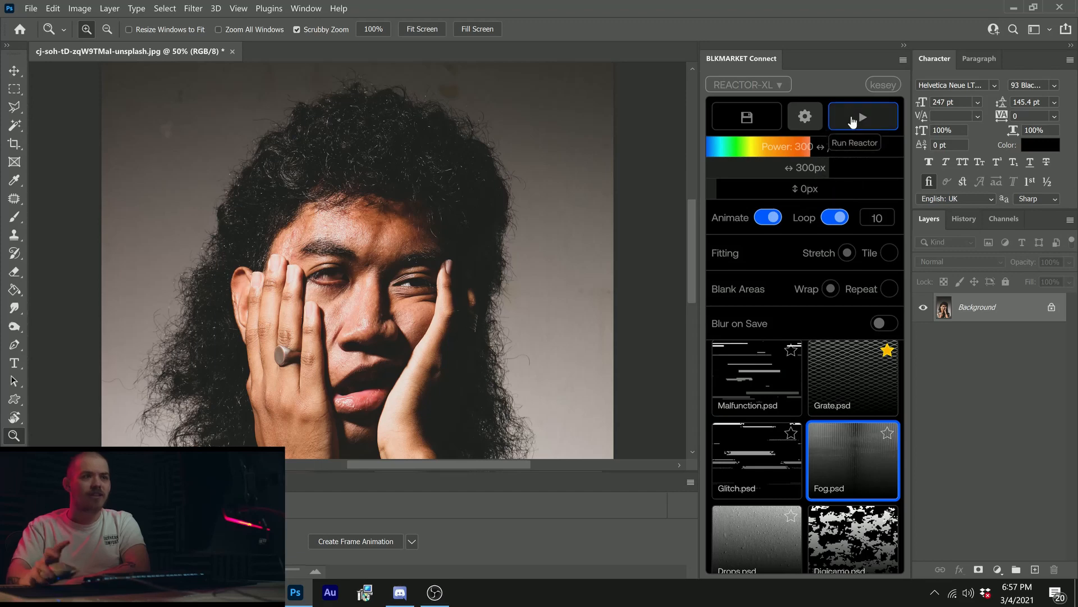
Step: Unlock the Background layer and run the looping animated displacement with the Fog.psd map
right_click(1009, 310)
click(1013, 299)
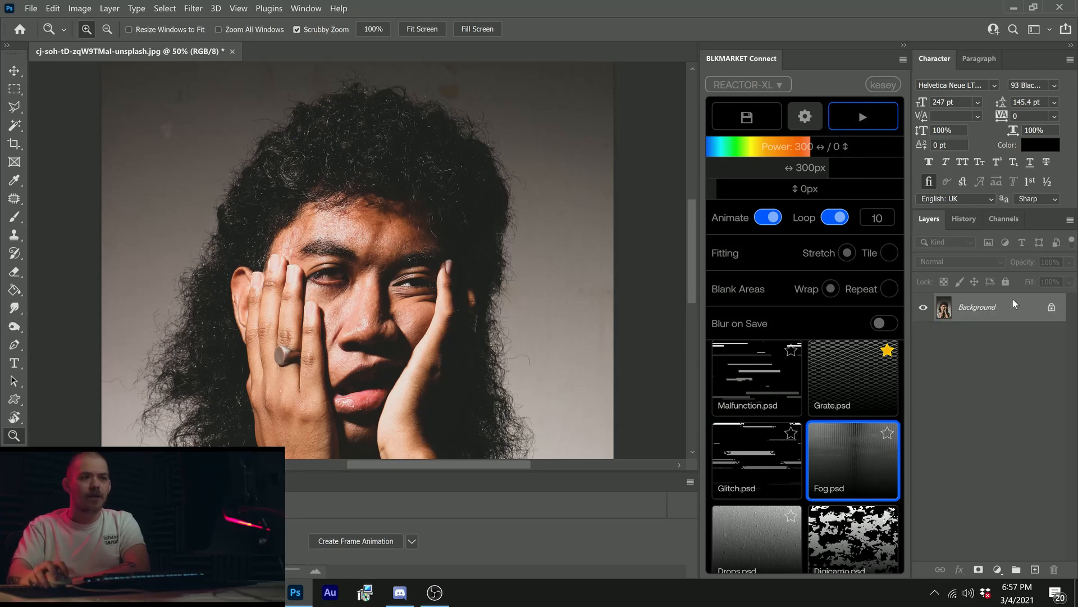
click(1051, 306)
right_click(1013, 309)
key(Escape)
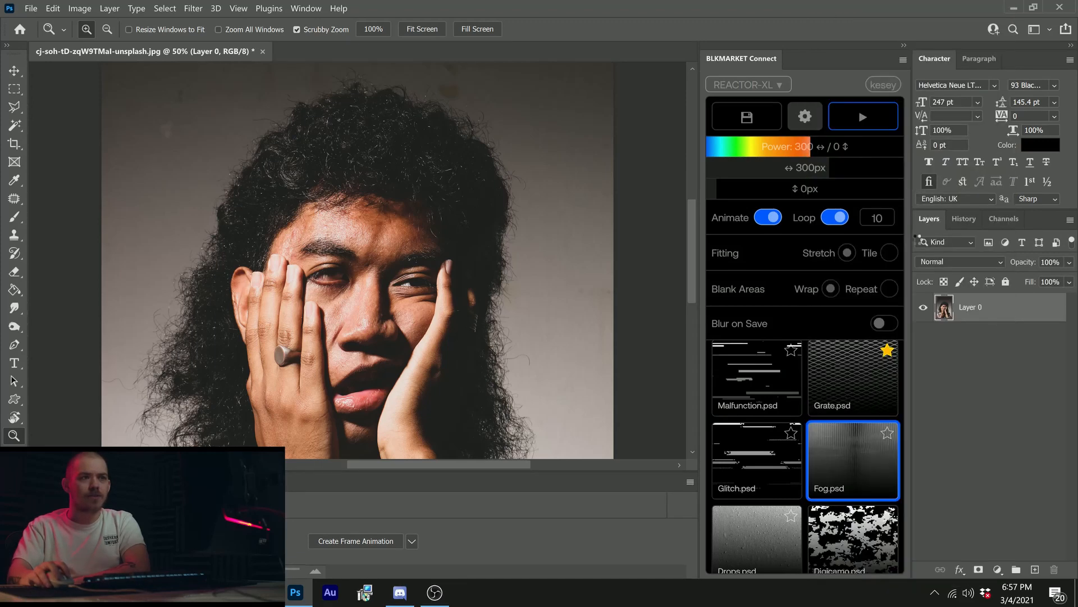
click(856, 115)
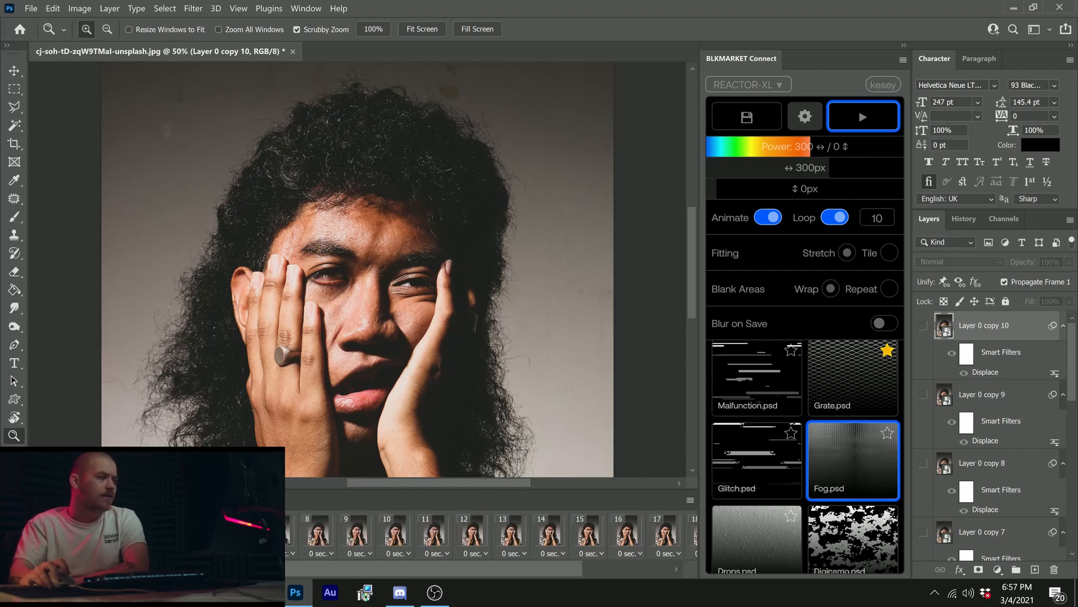
Step: Play back the looping displacement animation and examine it at full view and closer on the face
drag(268, 405, 201, 414)
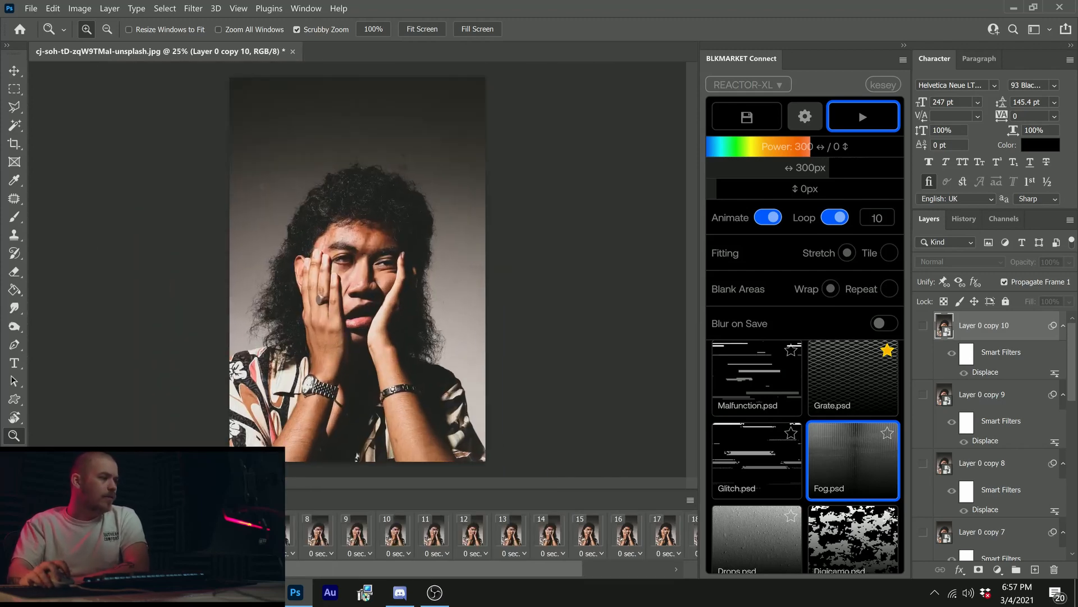
key(space)
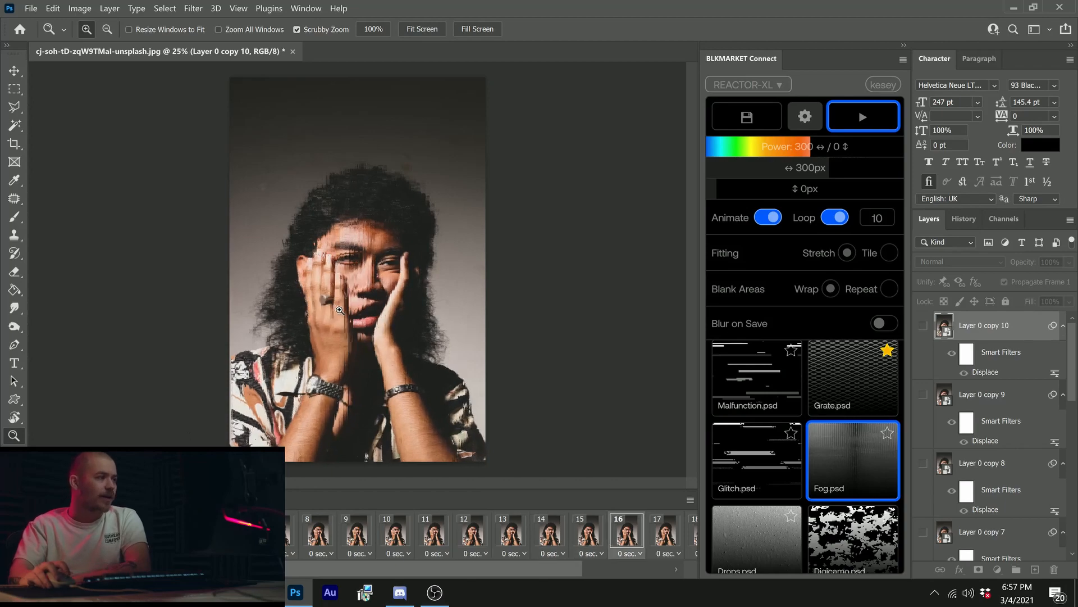
drag(352, 295, 416, 294)
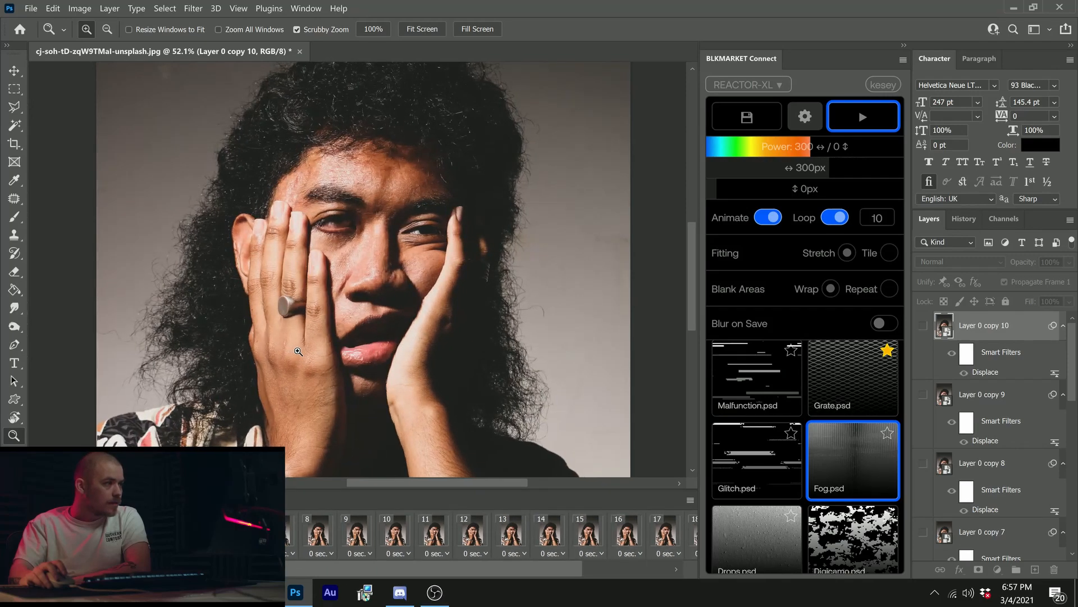
drag(355, 364, 330, 373)
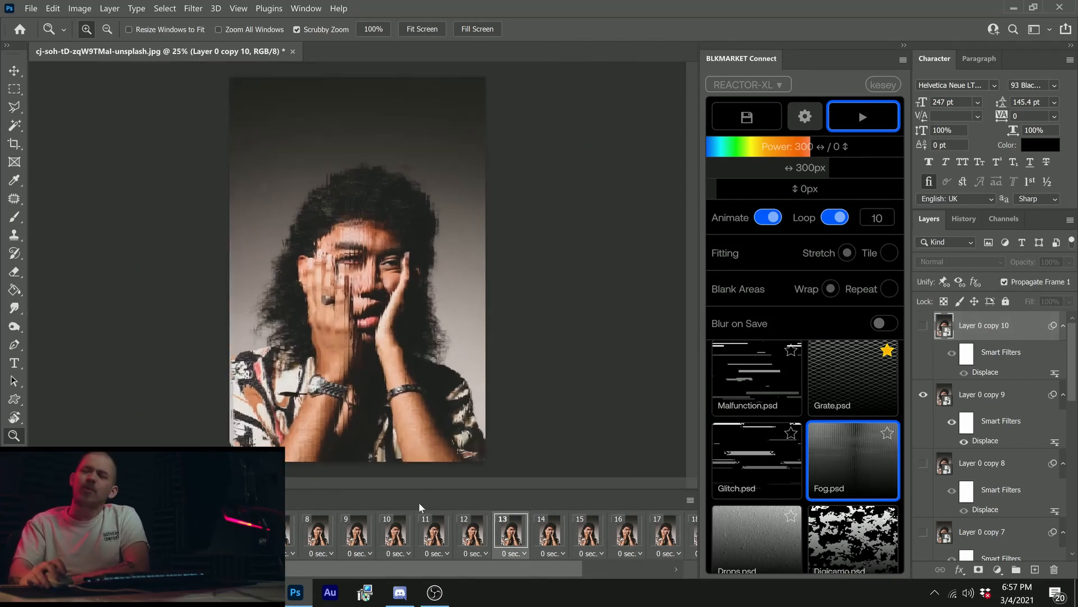
Step: Go through individual animation frames in the Timeline to compare displacement strengths, ending on frame 11
click(386, 539)
click(321, 541)
click(459, 533)
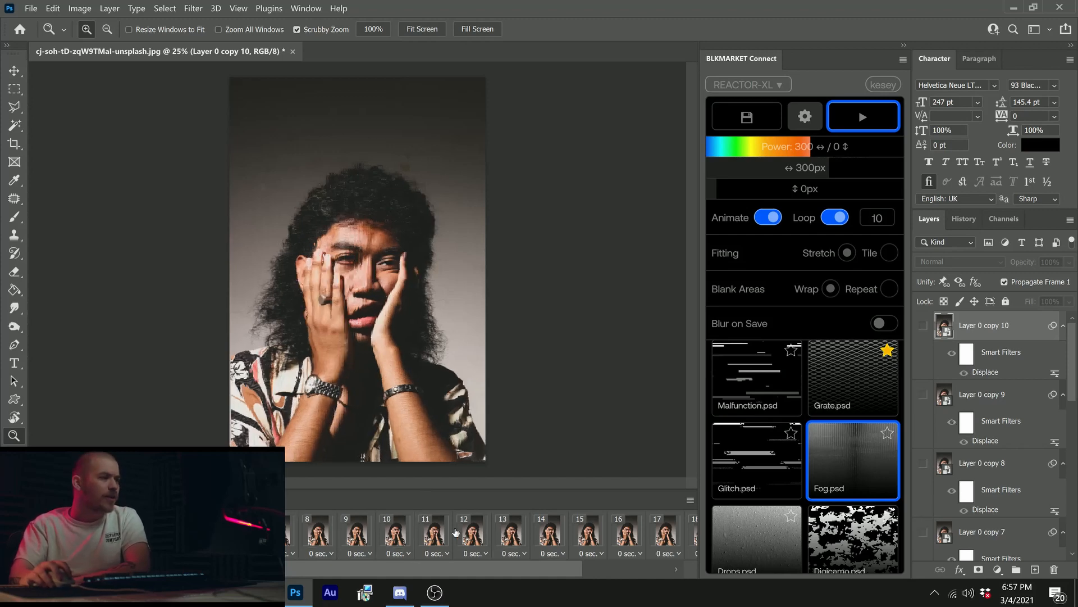
click(394, 534)
click(584, 533)
click(544, 537)
click(529, 540)
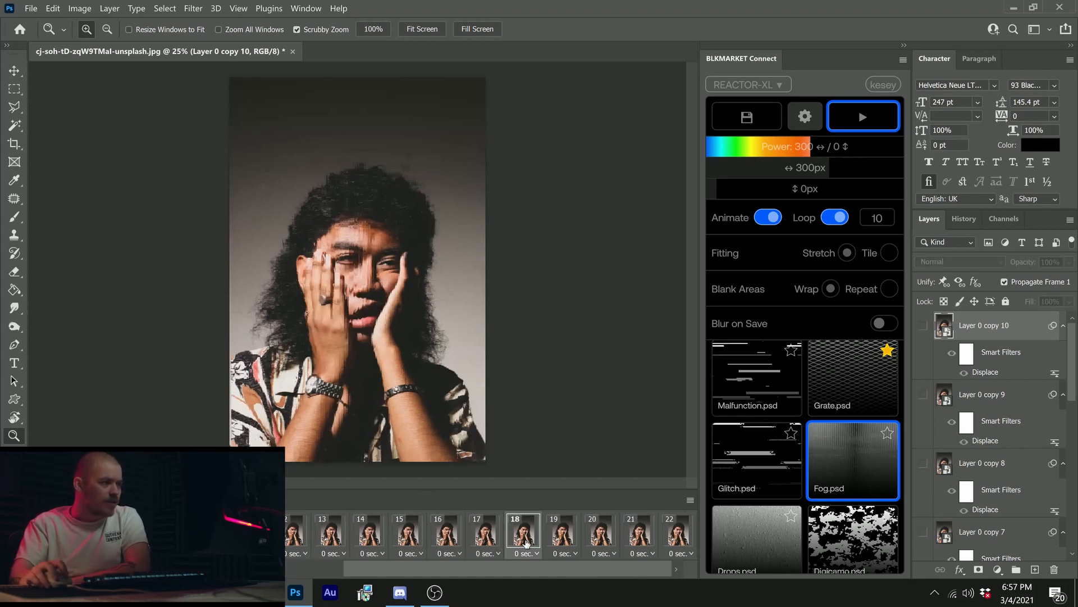
click(479, 546)
click(412, 543)
click(304, 543)
click(369, 539)
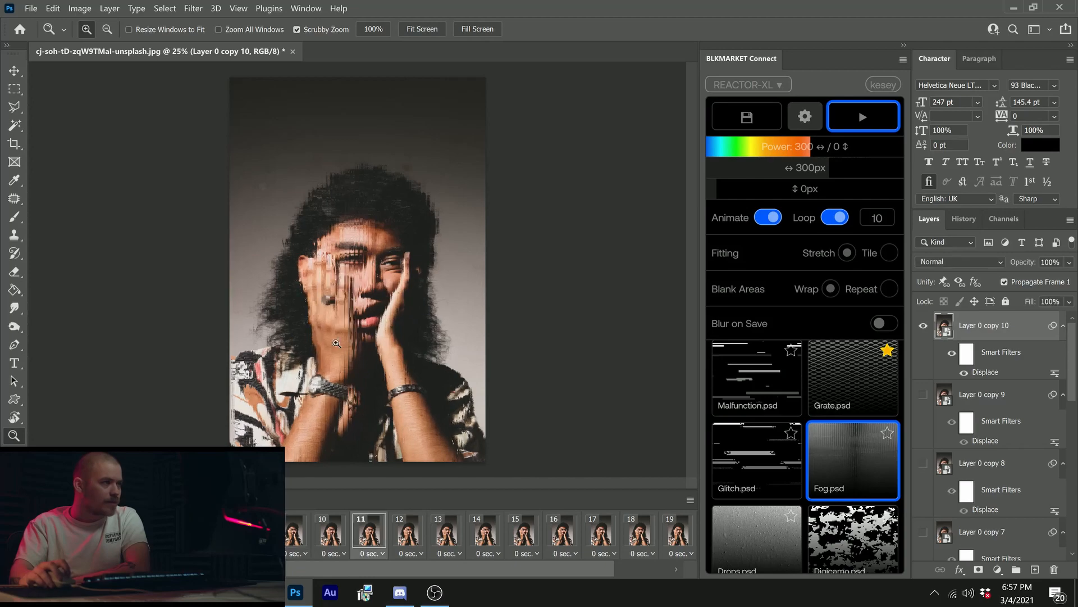
Step: Examine the displaced face up close on the strongest frames and compare it with a milder frame
click(353, 314)
click(354, 262)
click(354, 263)
click(354, 262)
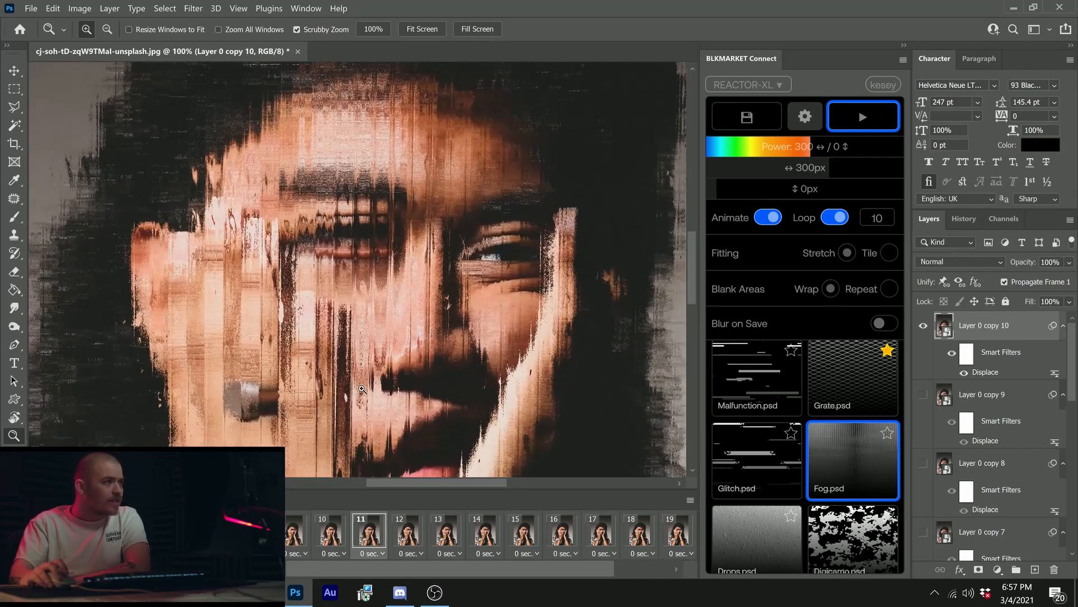
key(space)
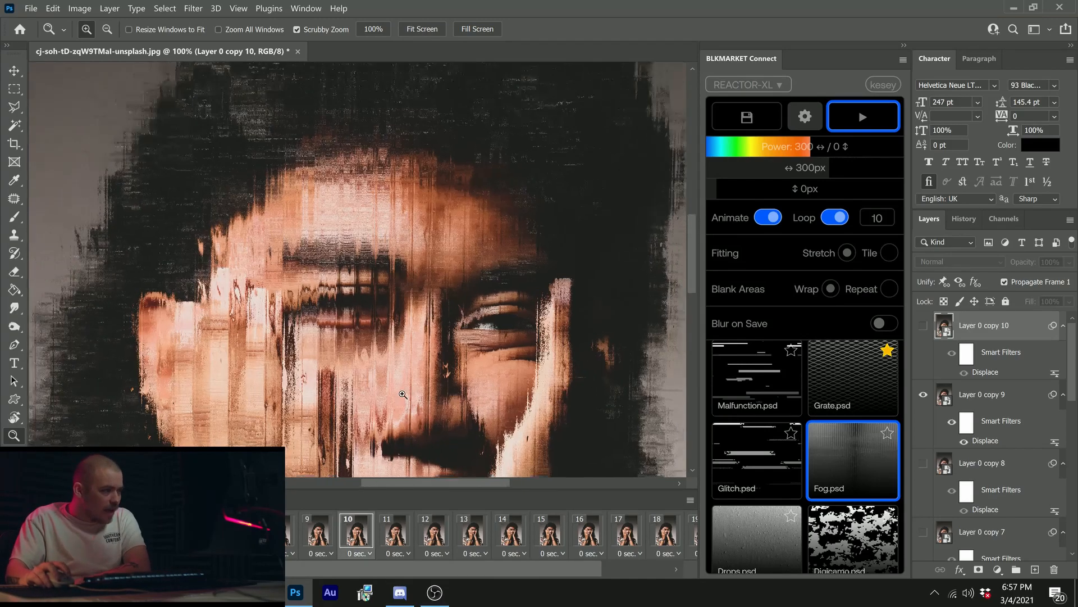
key(ctrl+0)
click(371, 258)
click(368, 259)
click(354, 273)
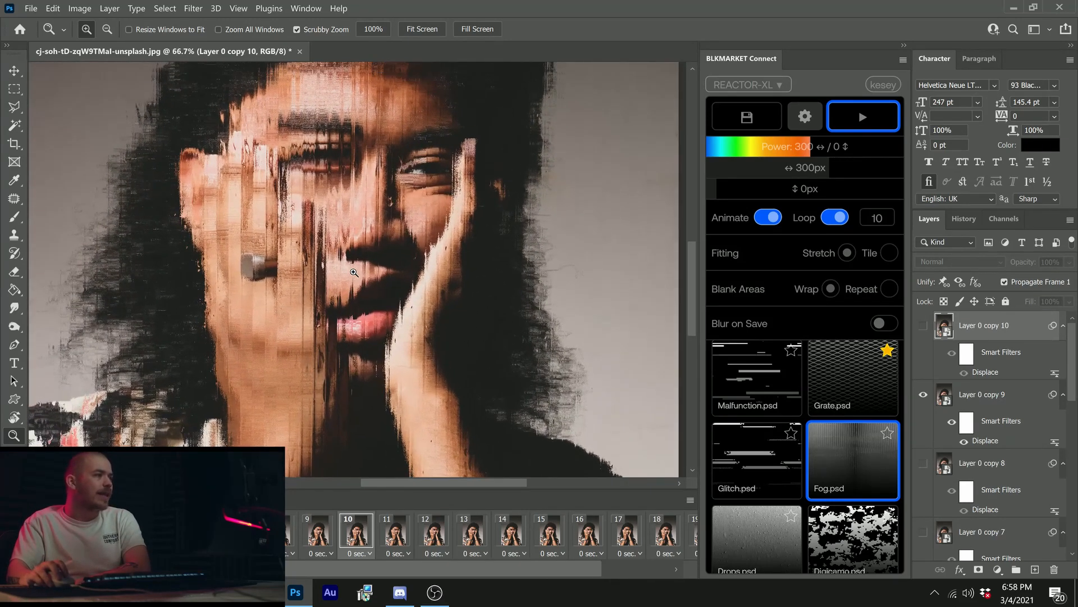
scroll(350, 278, up, 2)
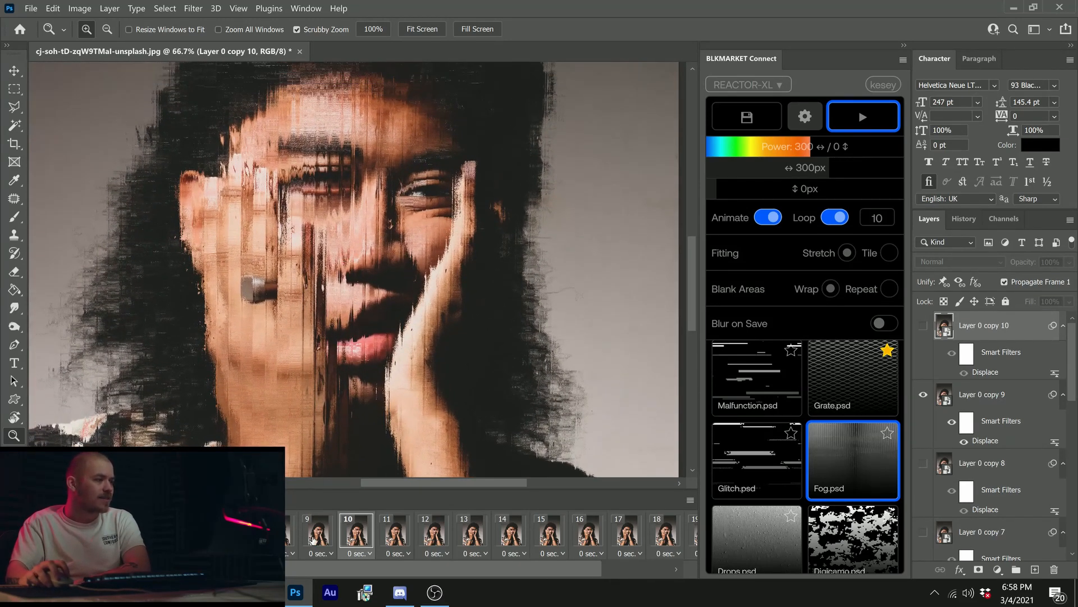
alt+click(288, 330)
alt+click(287, 331)
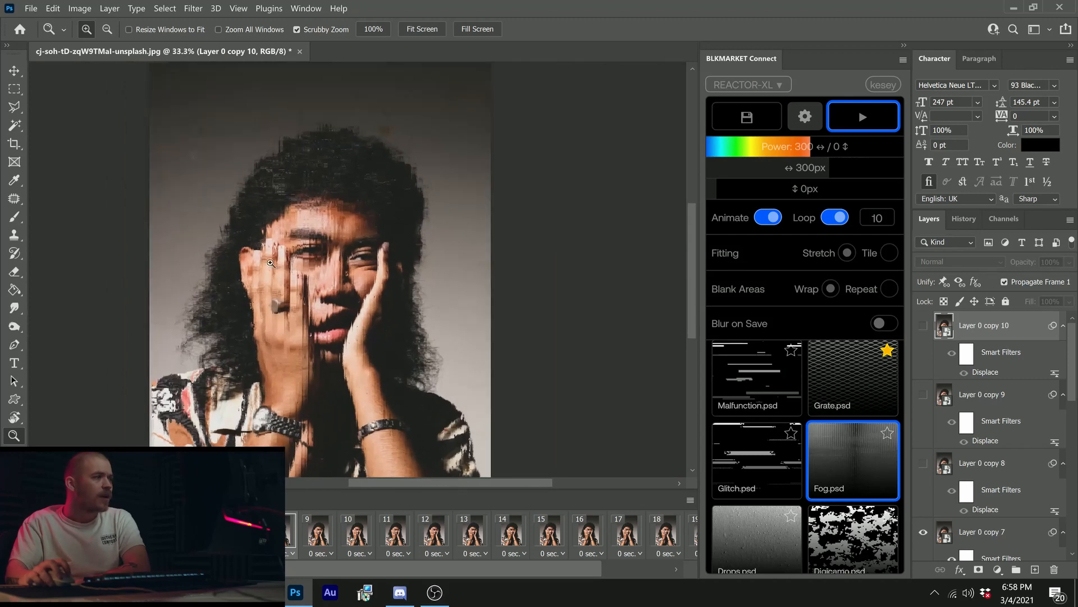
scroll(284, 245, down, 1)
Step: Try a JPG export of the current frame at 70% quality, check its preview at 50% zoom, and cancel the export
click(31, 9)
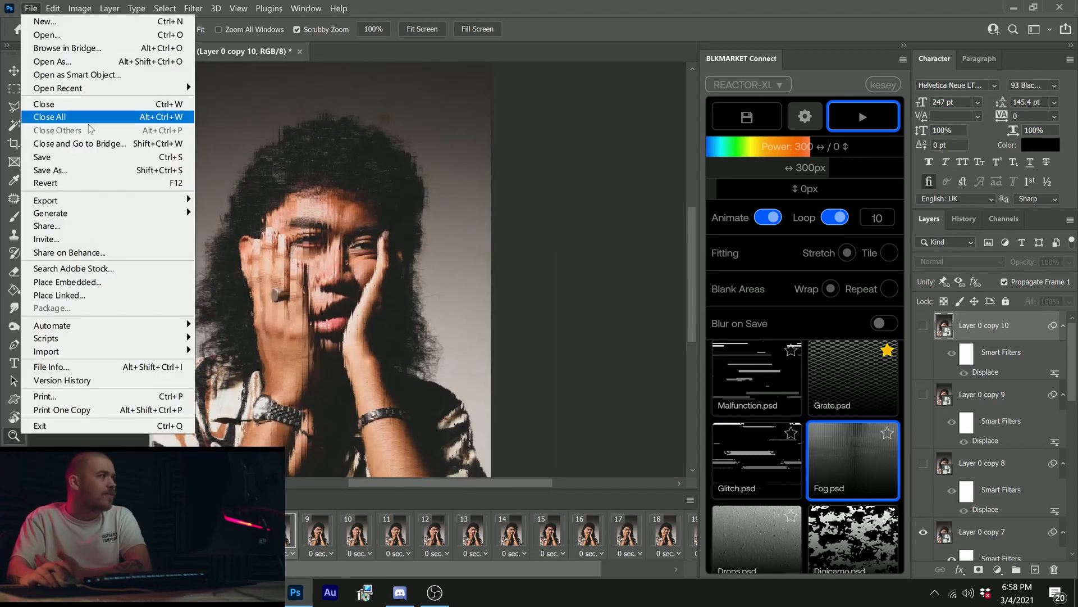
mouse_move(61, 198)
click(222, 210)
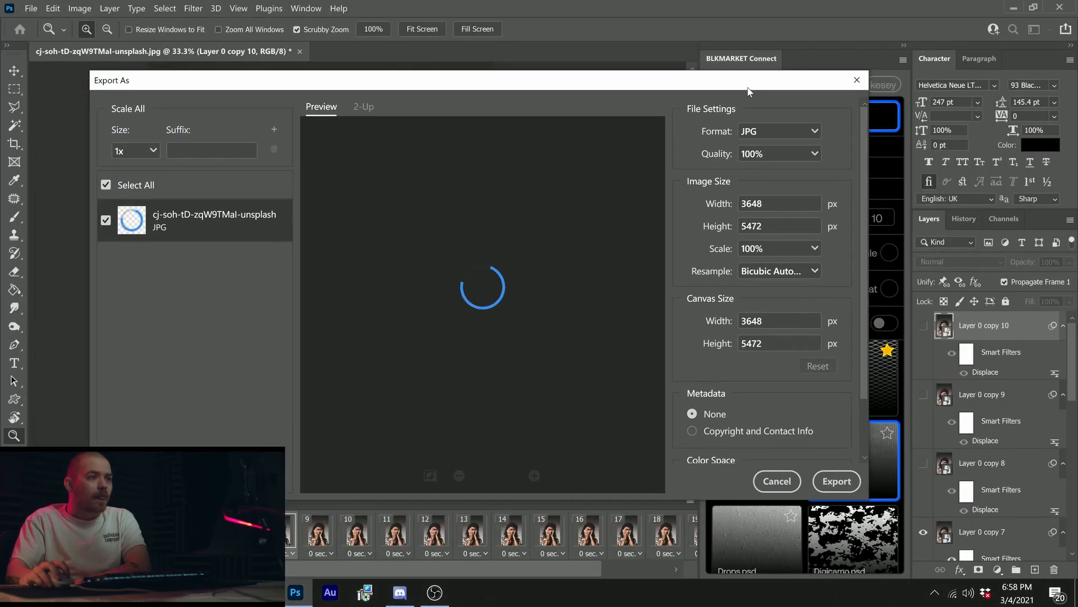
drag(757, 154, 686, 157)
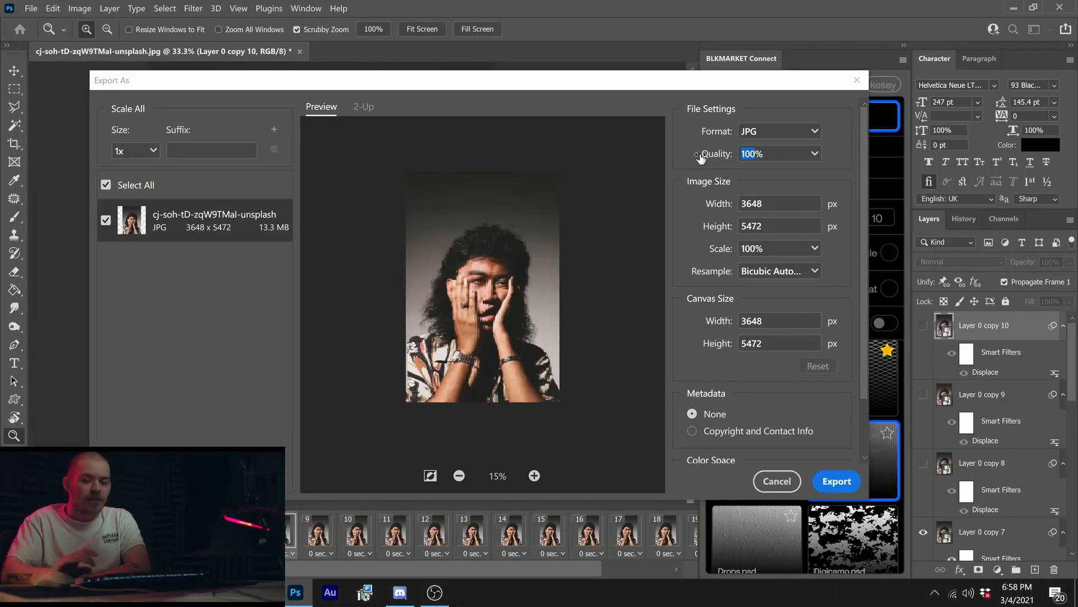
text(70)
key(Tab)
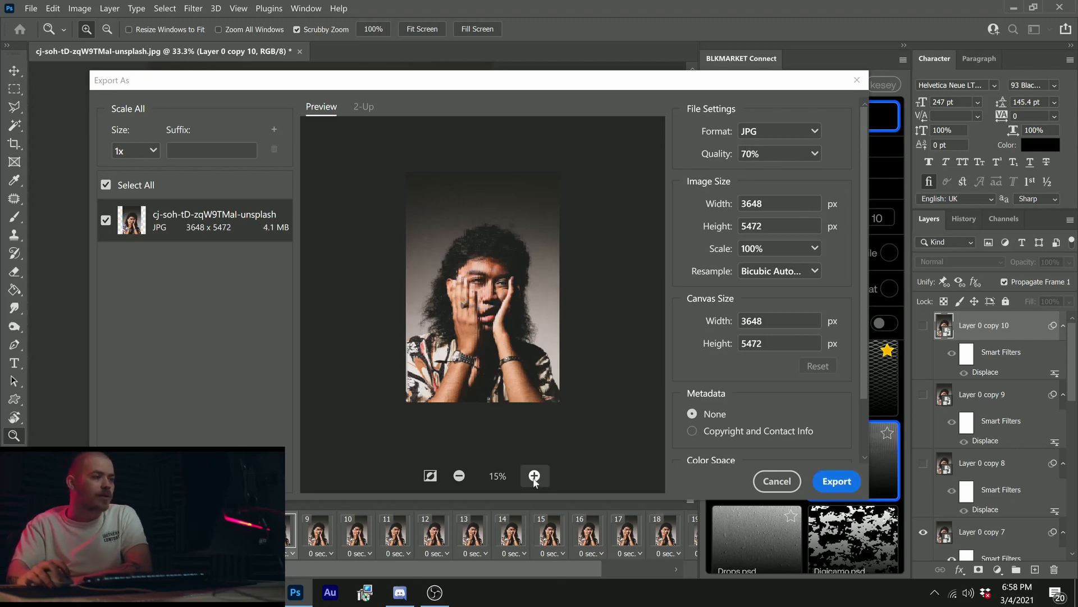
click(534, 476)
click(534, 476)
click(534, 476)
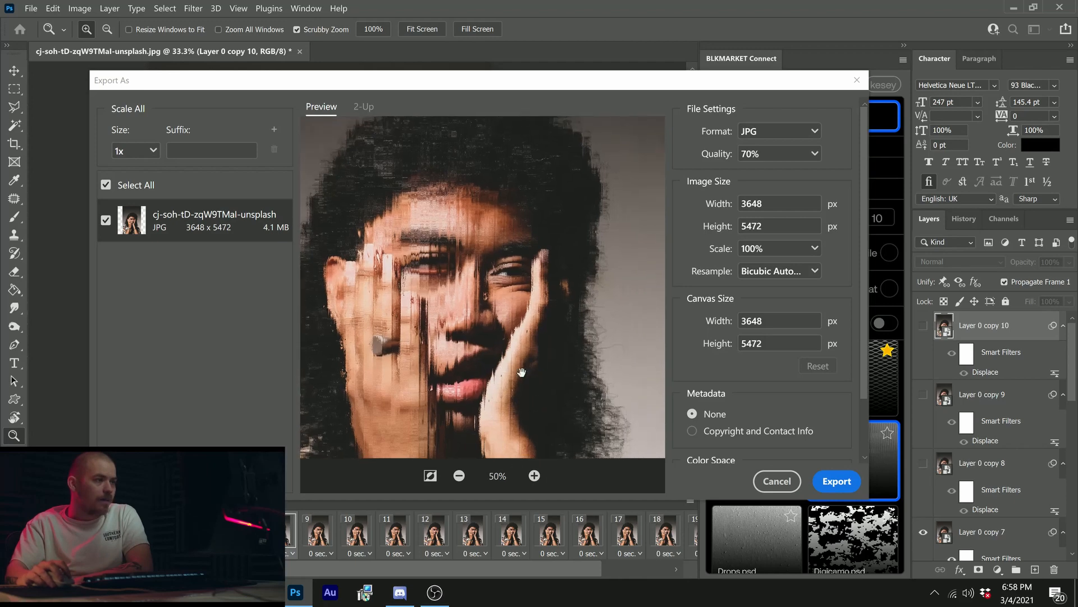
click(777, 481)
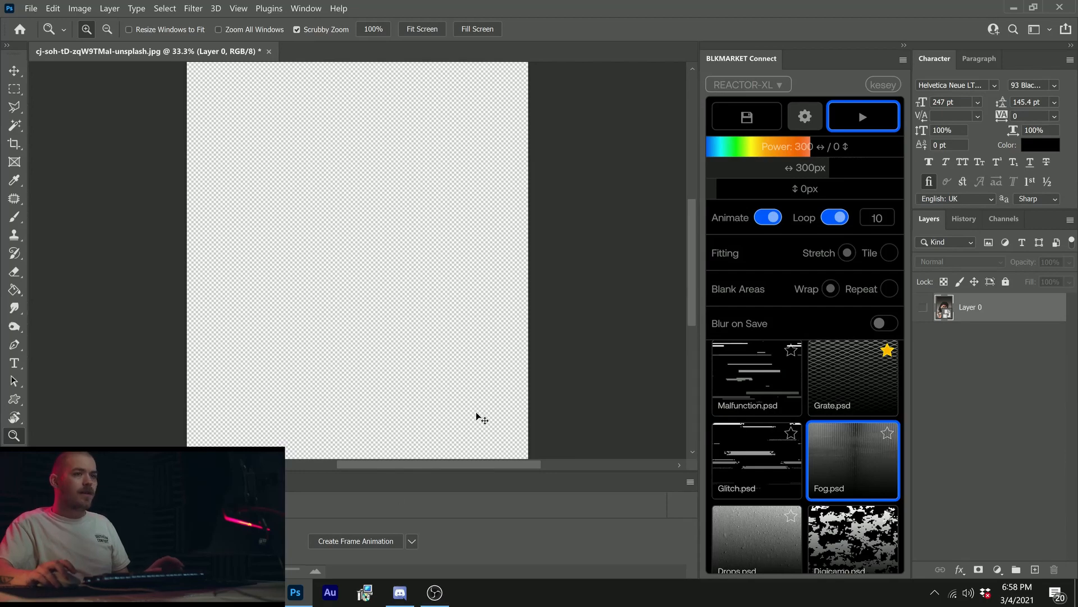
Step: Make Layer 0 visible again and close the Timeline
click(923, 307)
right_click(604, 482)
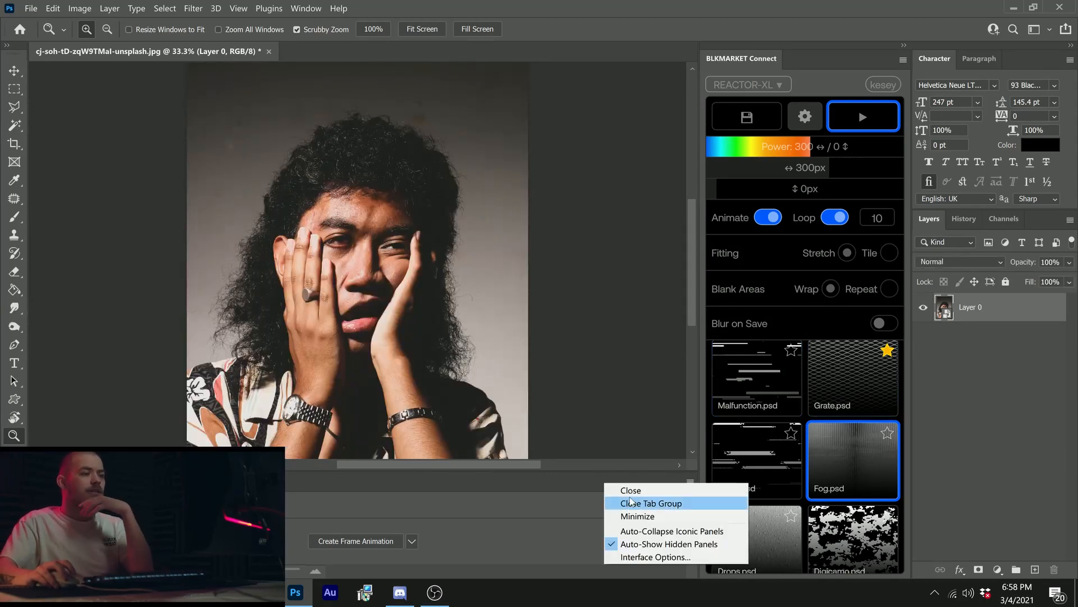
click(630, 501)
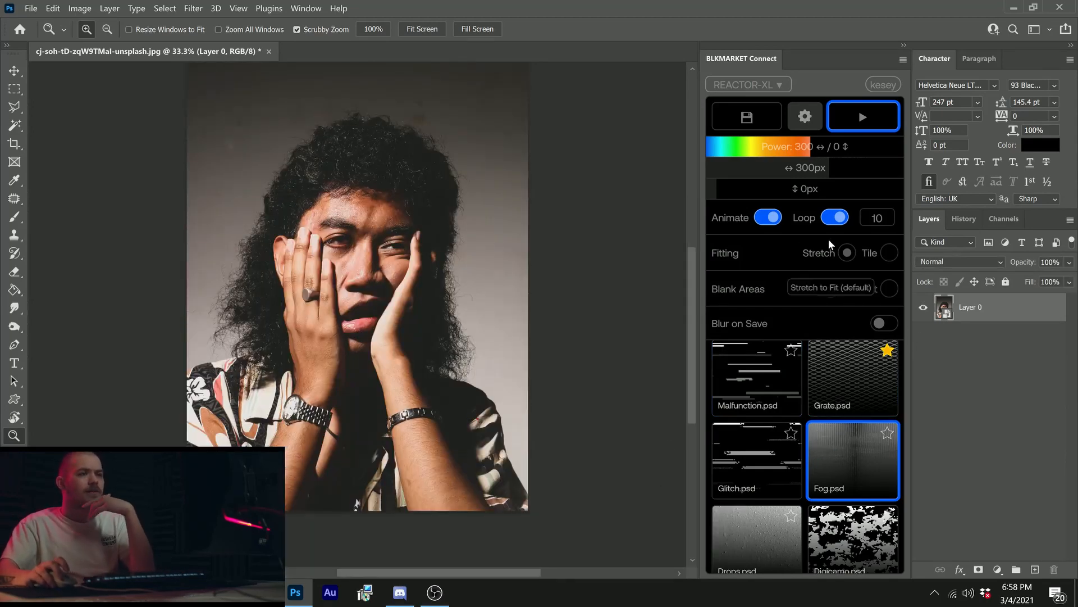
Step: Set the displacement strength to 240 px in both directions, turn off Animate and Loop, and hide the settings
mouse_move(811, 168)
mouse_down()
mouse_move(708, 171)
mouse_move(807, 162)
mouse_up()
click(767, 218)
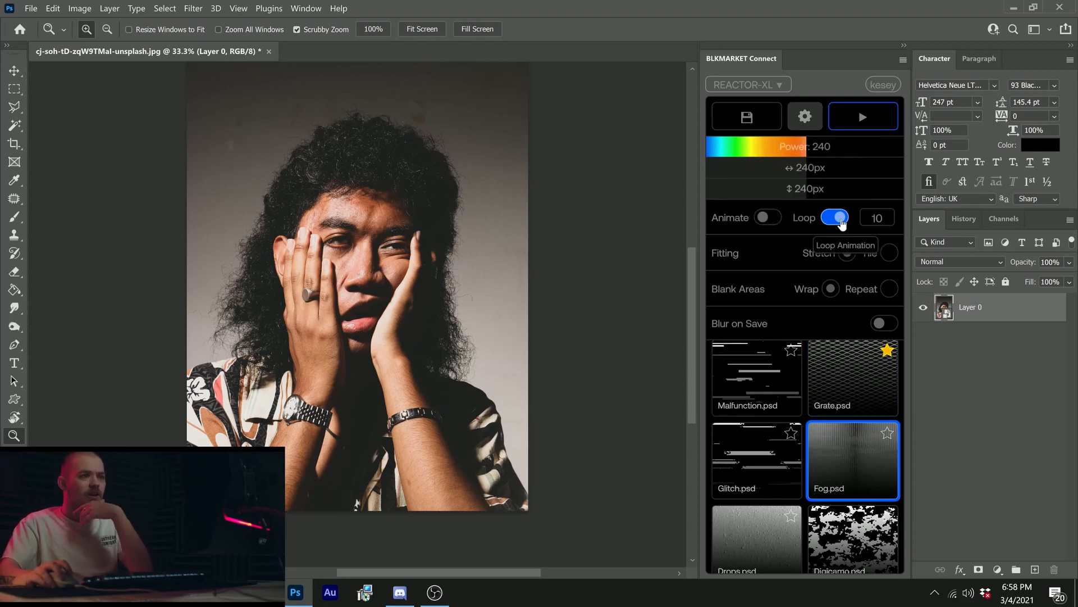
click(837, 217)
click(805, 117)
Step: Run the saved el5ZXkPvd0o.psd map on the portrait with the power set to 350
scroll(808, 312, up, 3)
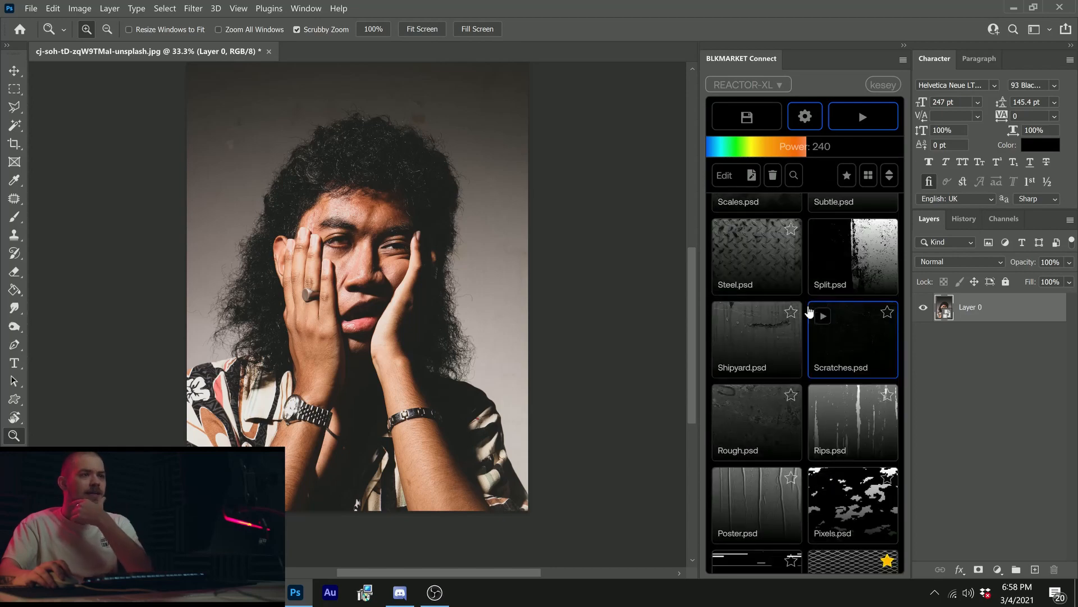
scroll(808, 312, up, 8)
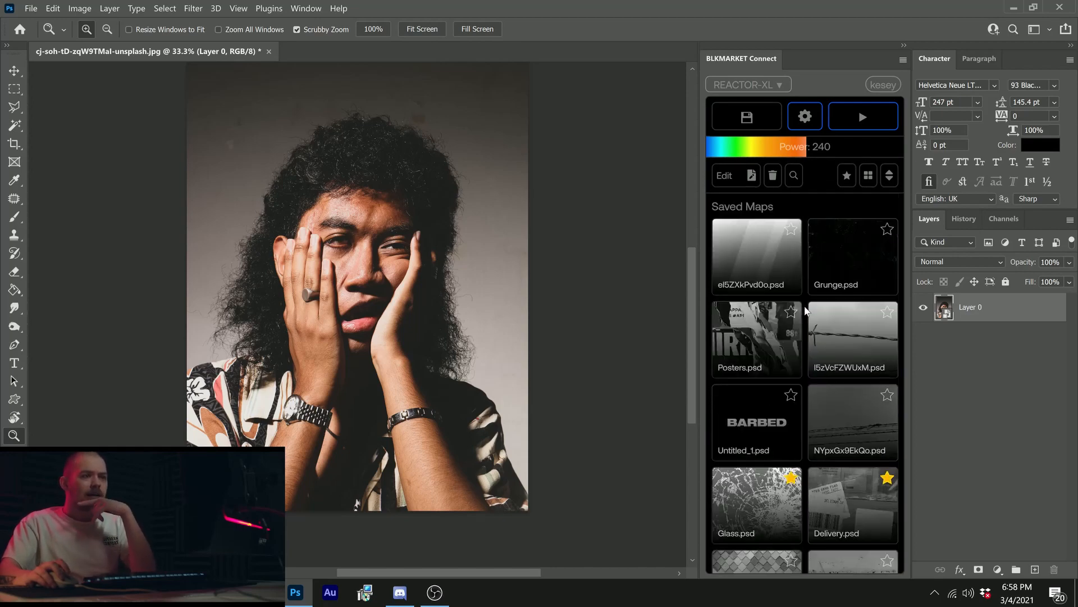
scroll(805, 309, down, 3)
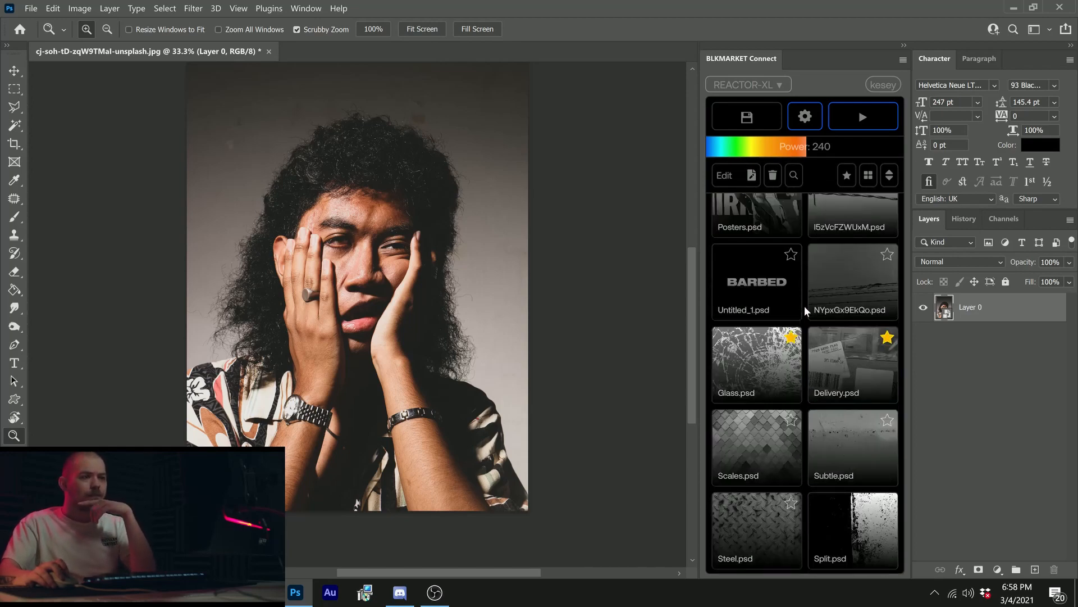
scroll(805, 308, up, 3)
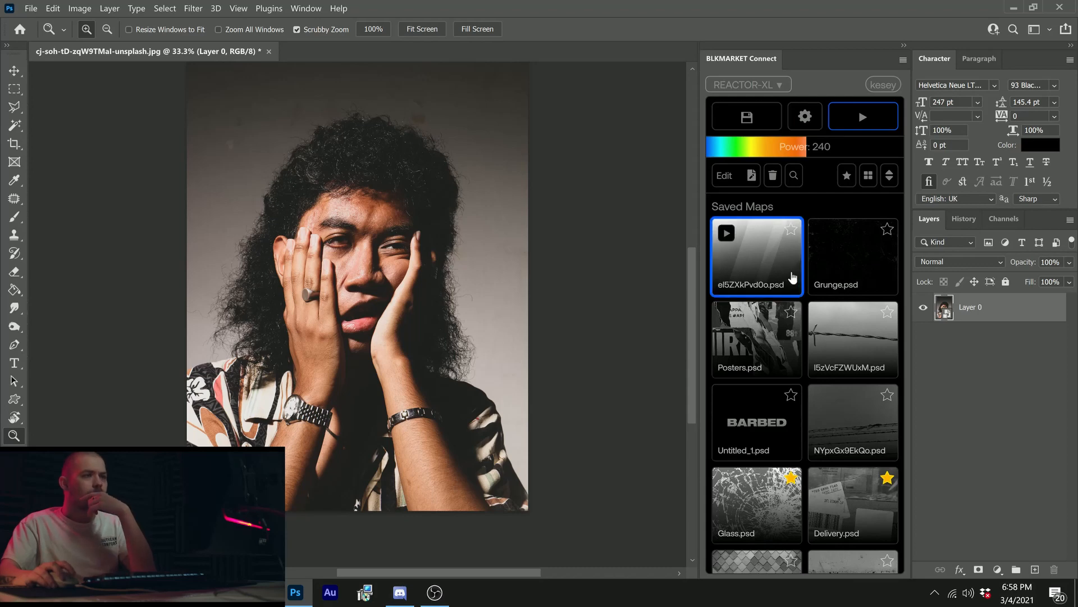
click(817, 153)
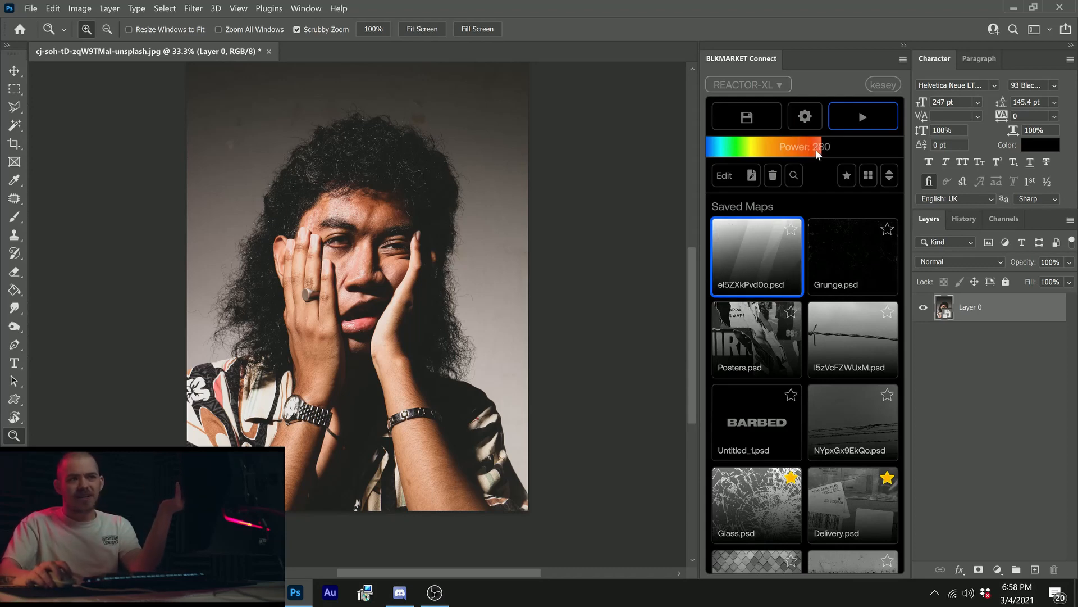
click(831, 151)
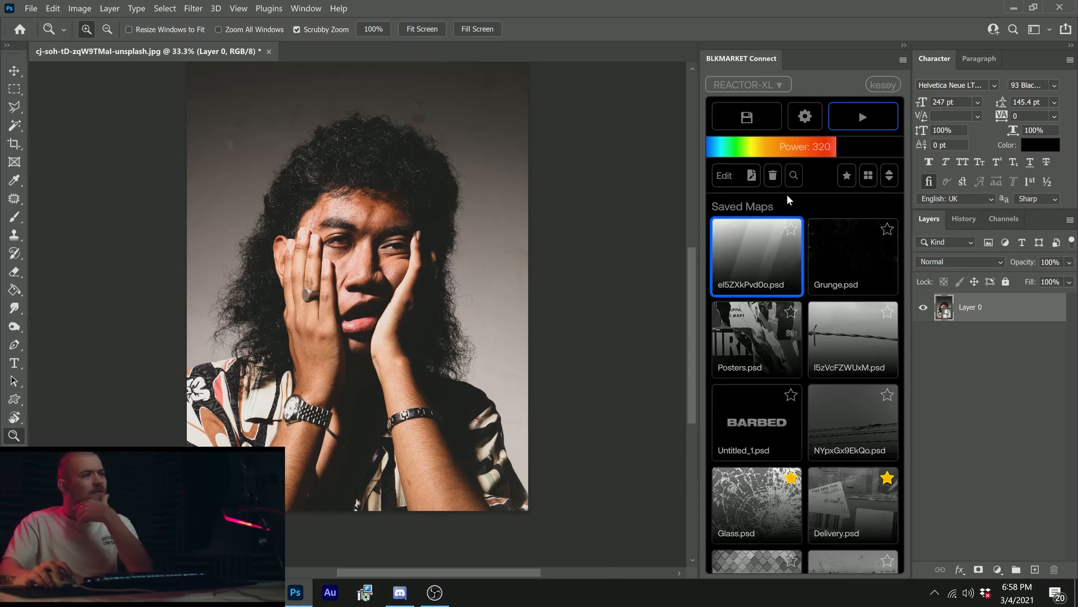
click(847, 150)
mouse_move(758, 272)
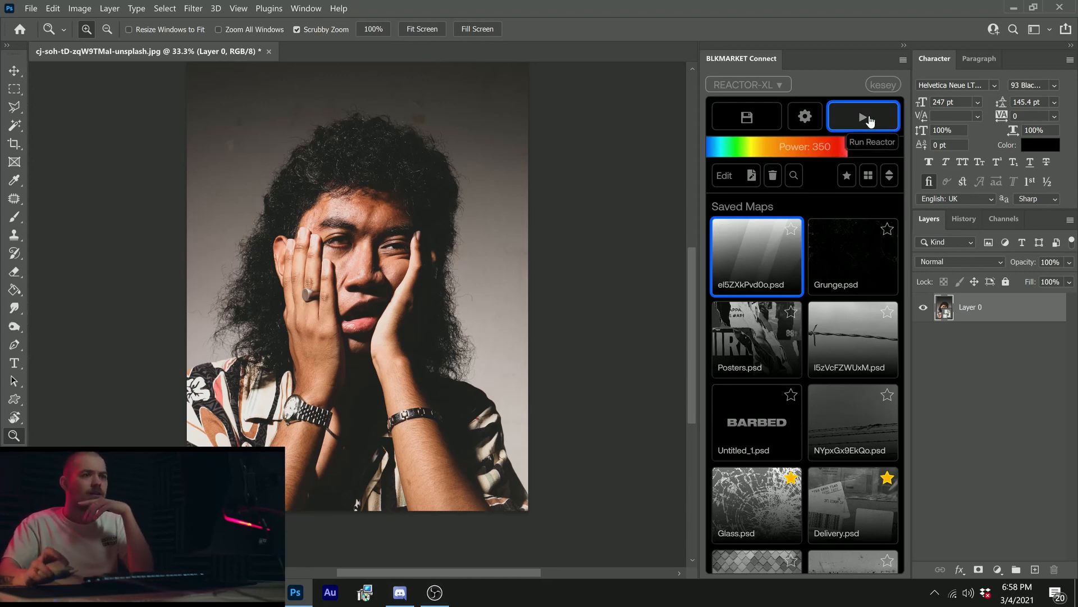
click(868, 120)
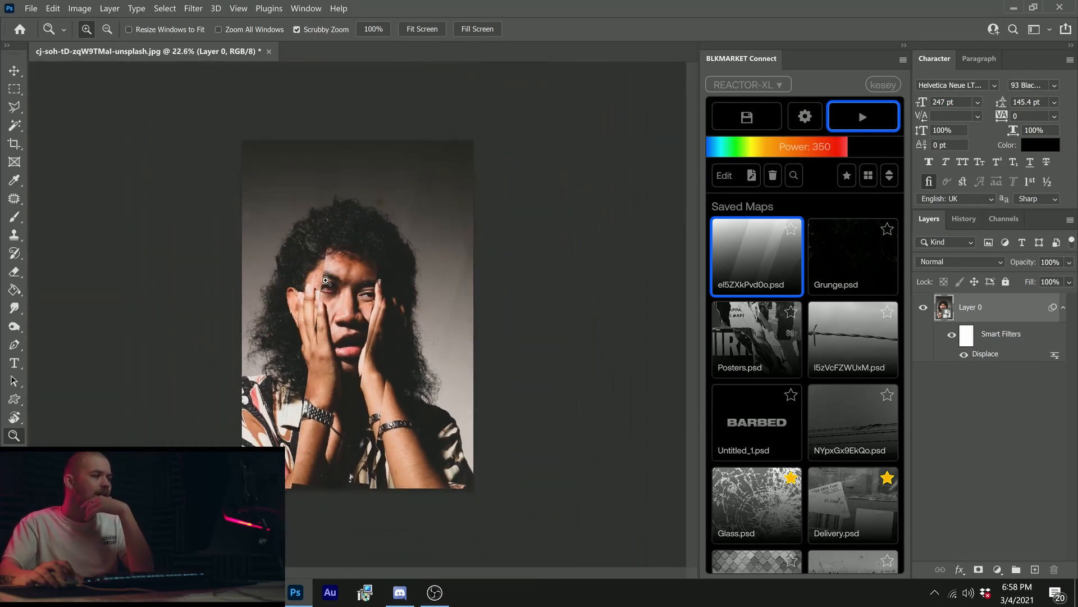
Step: Search Unsplash for "abstract" and run the blurred red-and-teal gradient image as a displacement map on the portrait with the power at 350
drag(325, 280, 335, 278)
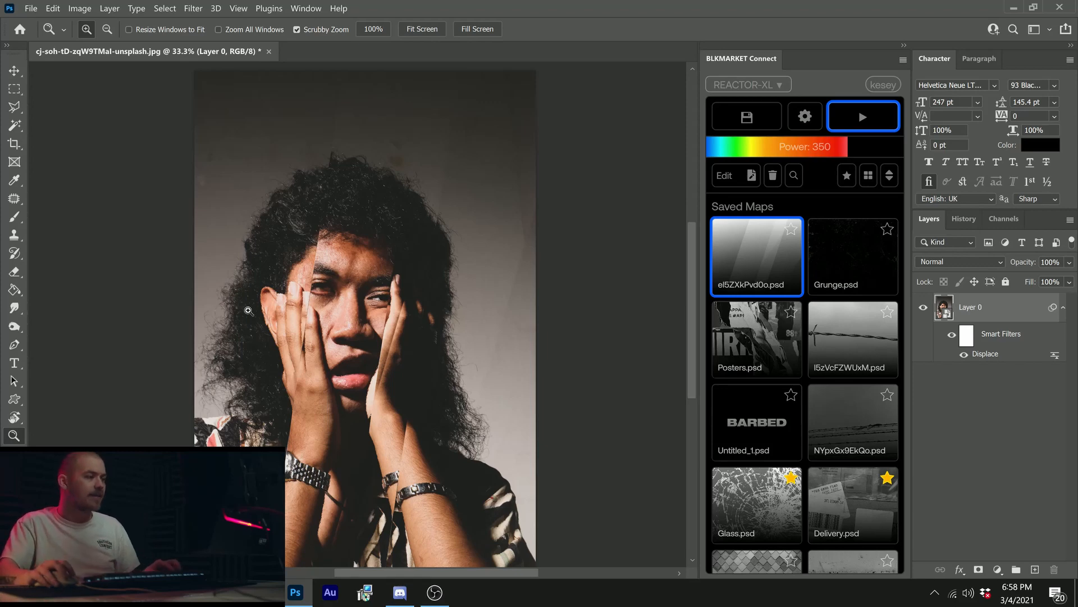
click(317, 292)
mouse_move(826, 253)
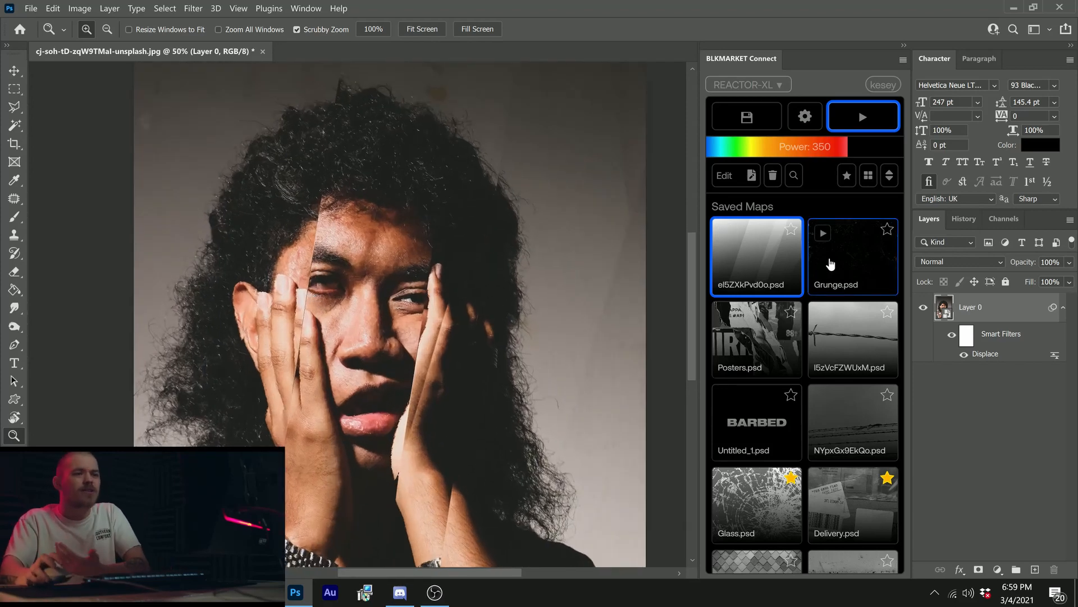
click(793, 175)
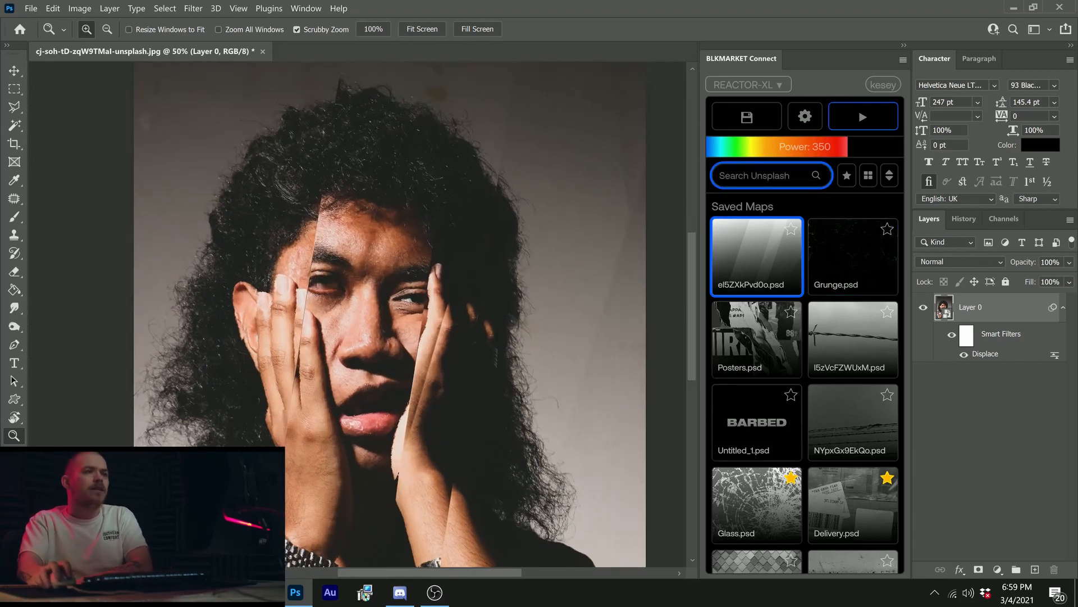
text(abstract)
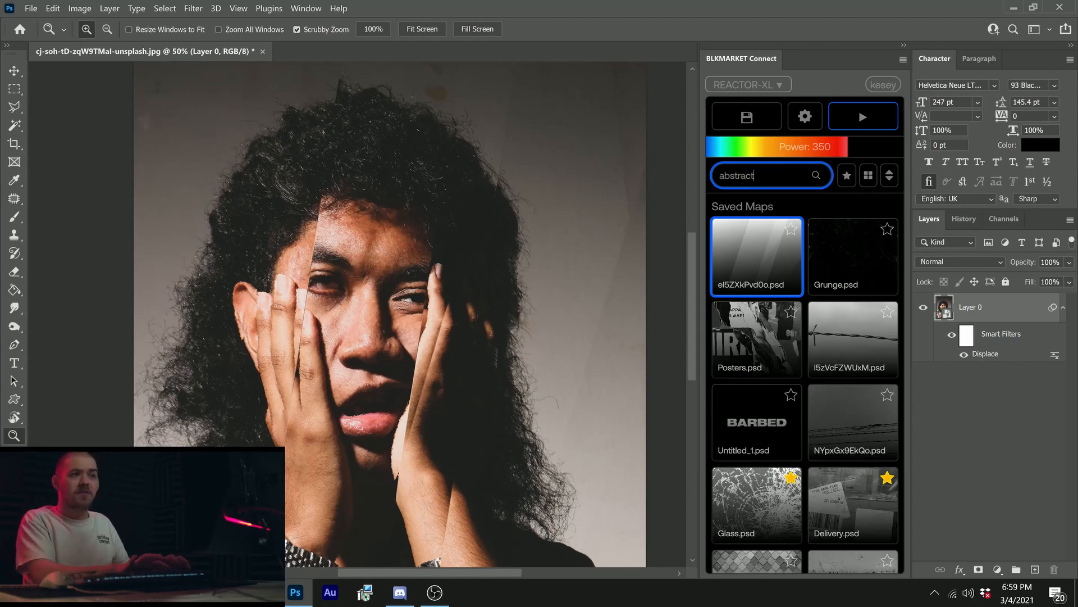
key(Return)
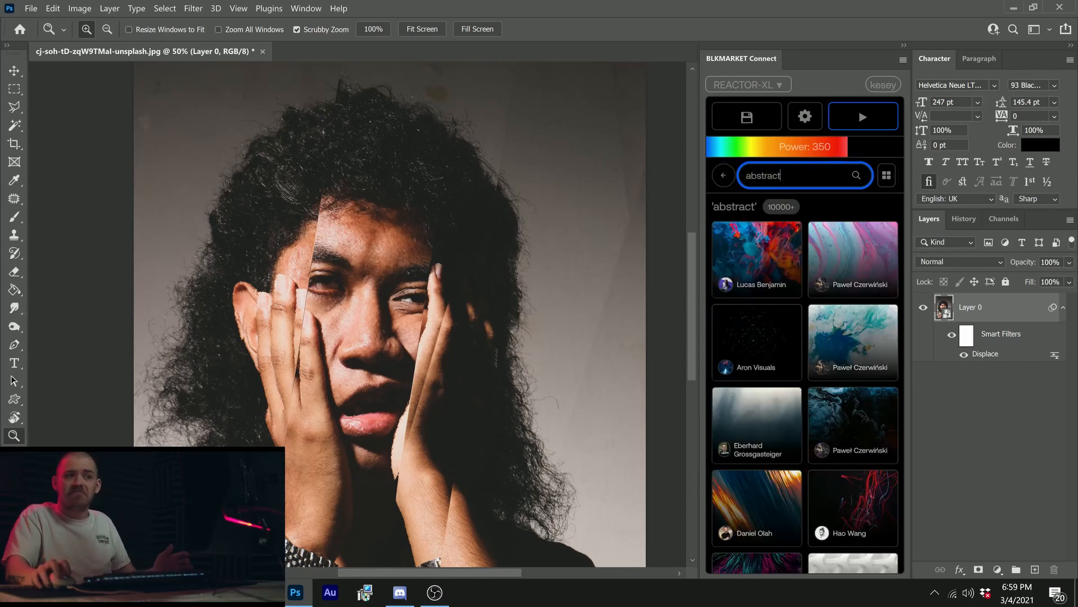
scroll(850, 260, down, 3)
scroll(849, 260, down, 5)
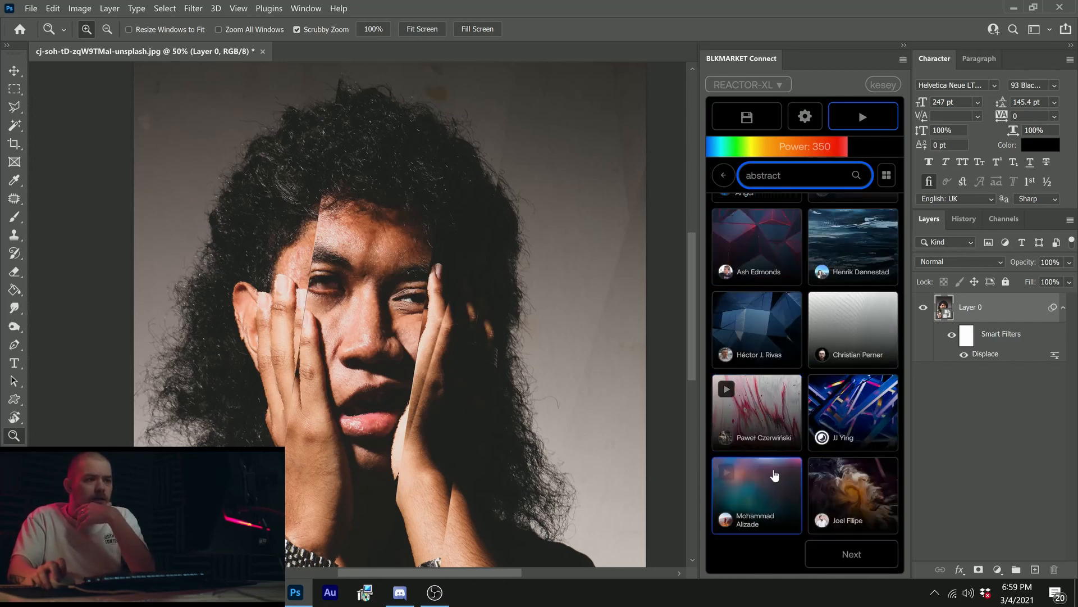
click(758, 486)
click(726, 472)
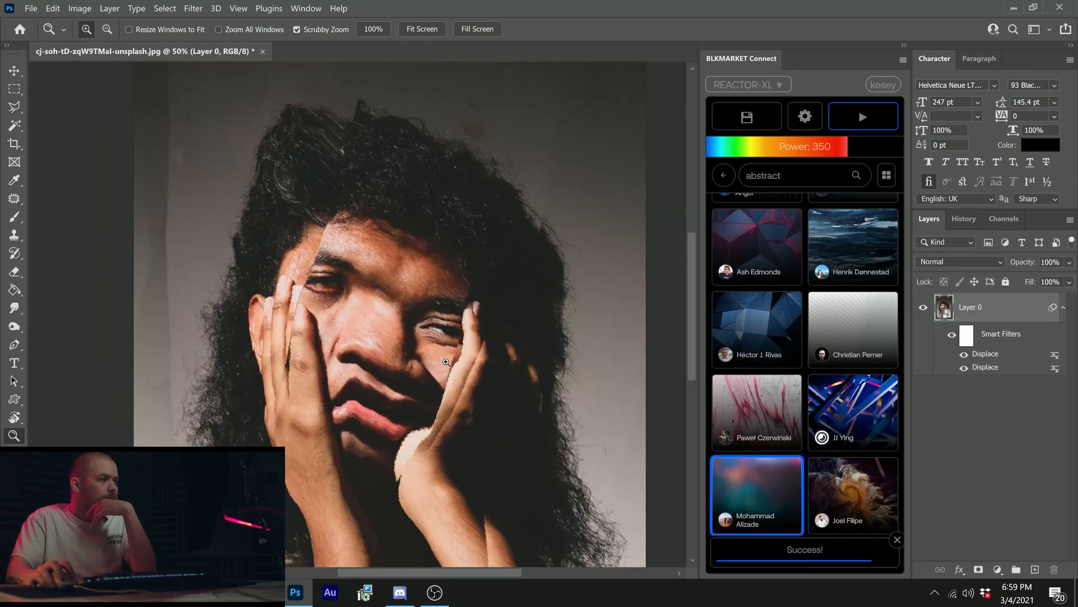
Step: Inspect the doubly distorted face and delete both Displace filters from Layer 0
drag(445, 361, 358, 331)
click(358, 332)
click(347, 341)
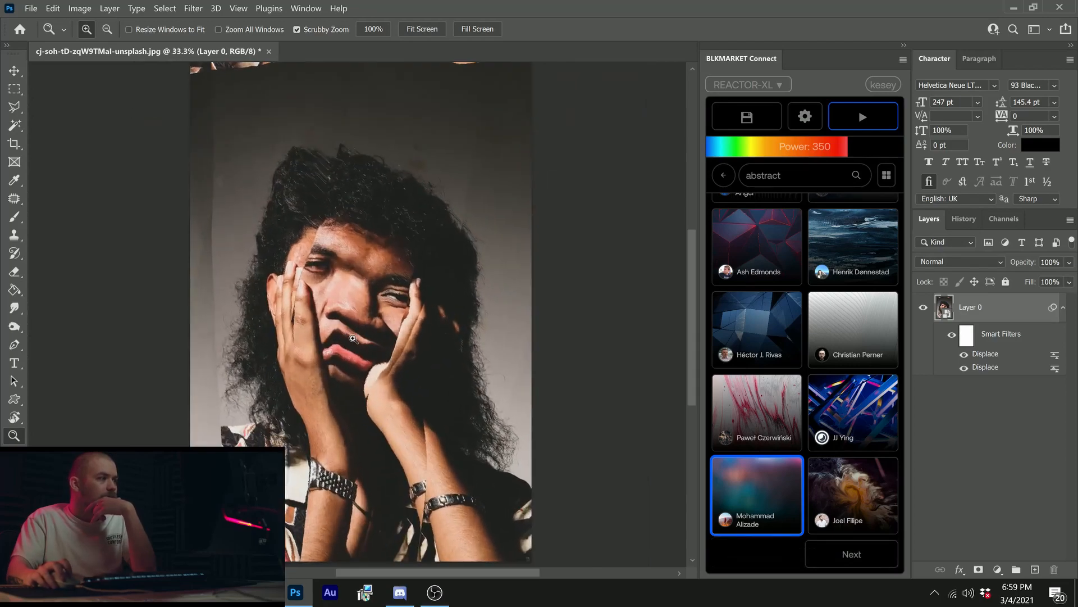
click(376, 308)
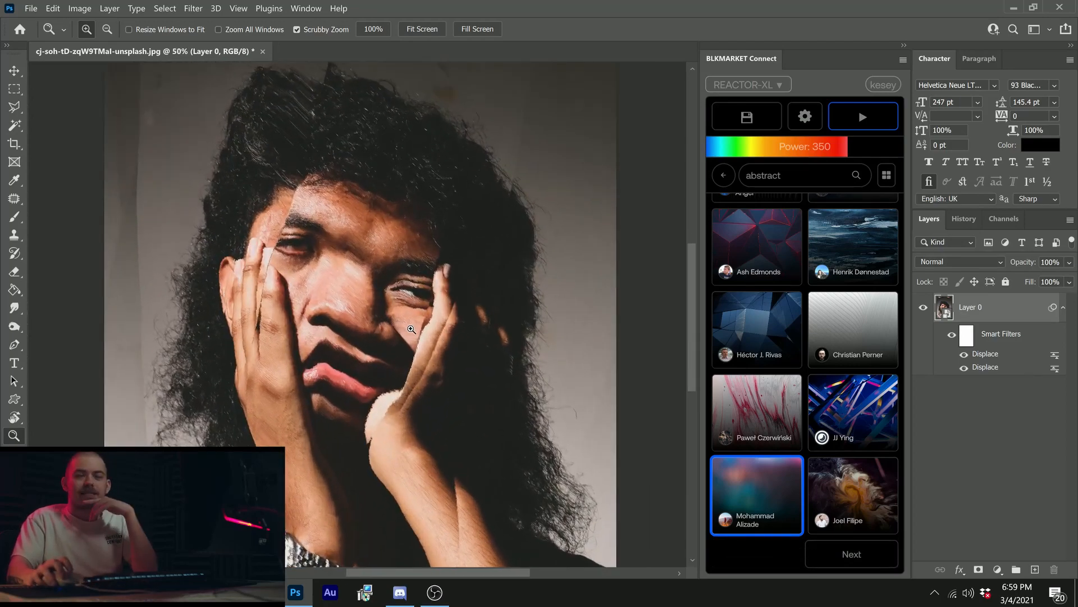
drag(378, 331, 359, 329)
click(357, 328)
click(354, 327)
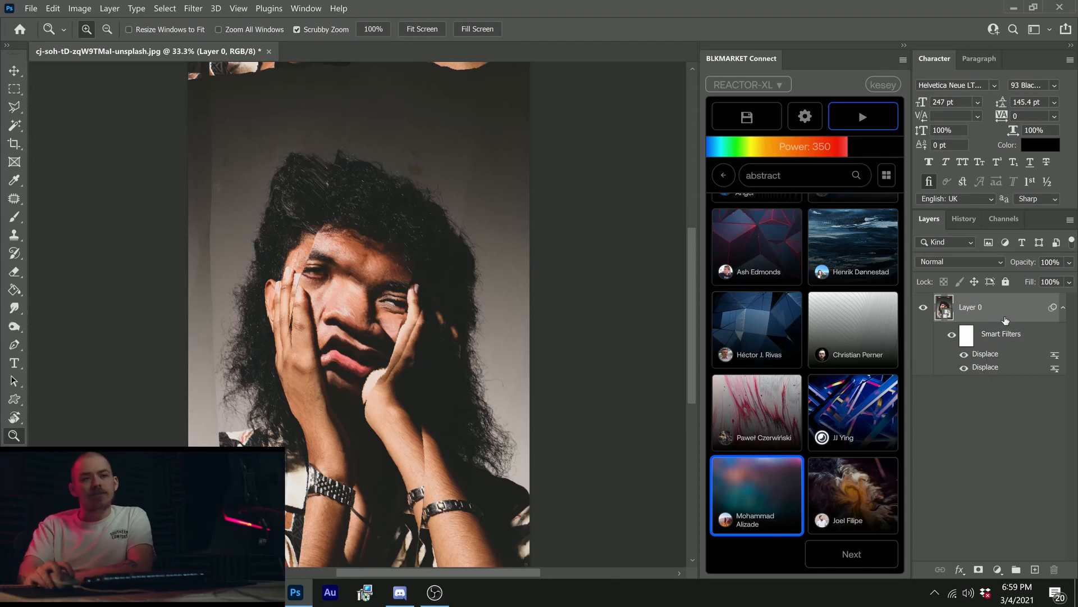
drag(992, 369, 1054, 569)
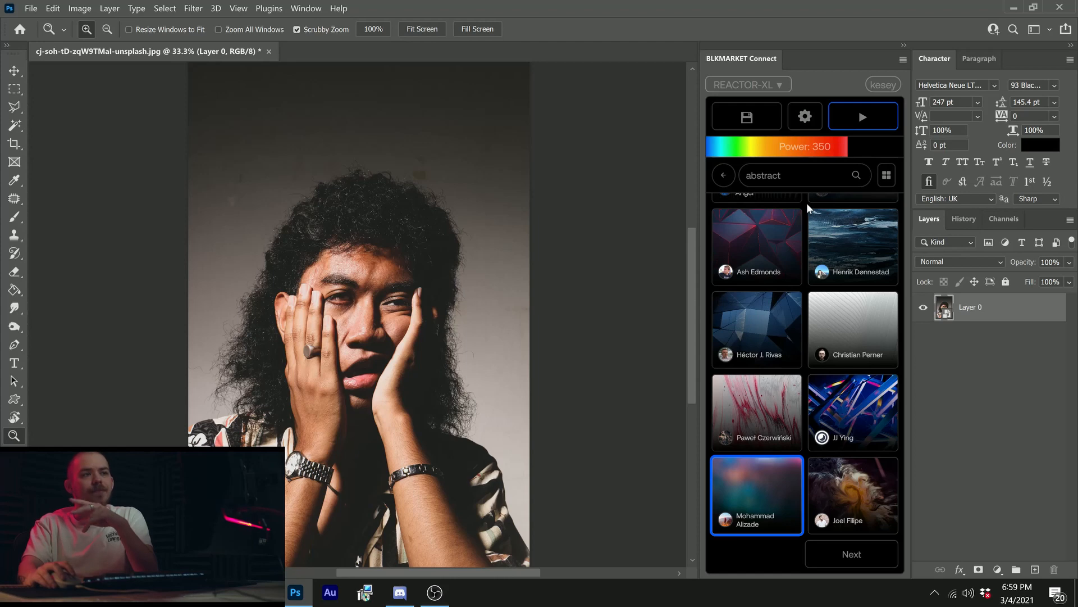
Step: Run the blurred red-and-teal Unsplash image as a displacement map on the undistorted portrait
mouse_move(840, 469)
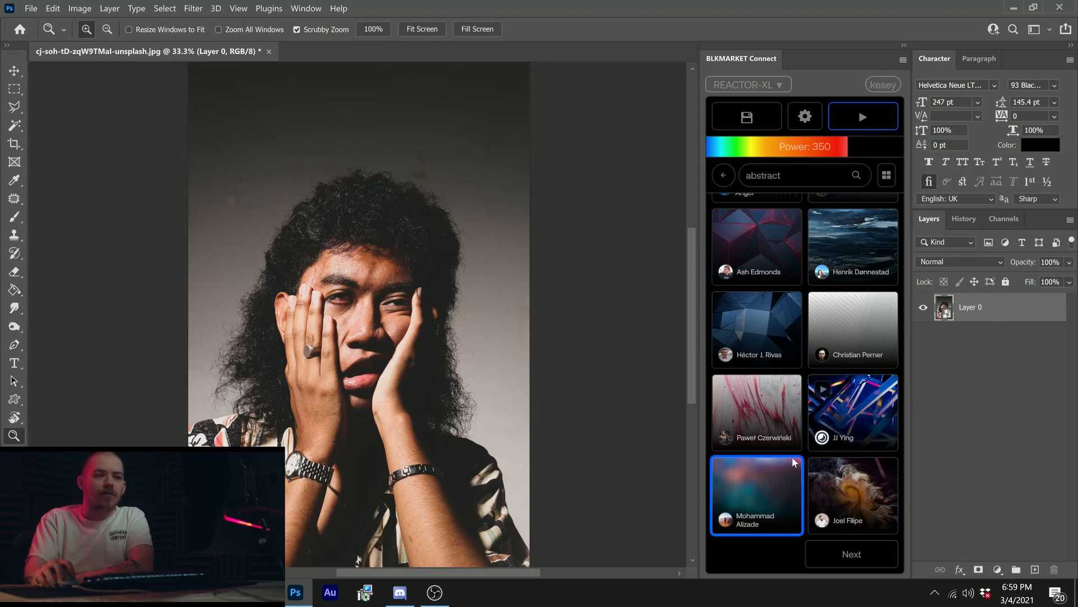
click(728, 475)
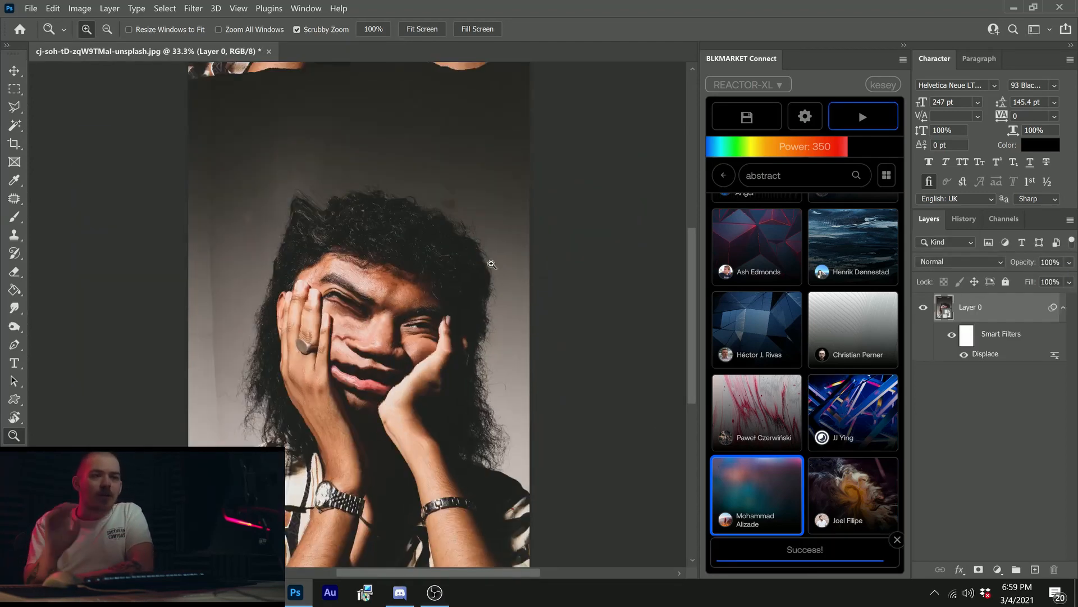
scroll(402, 287, down, 3)
scroll(386, 337, up, 1)
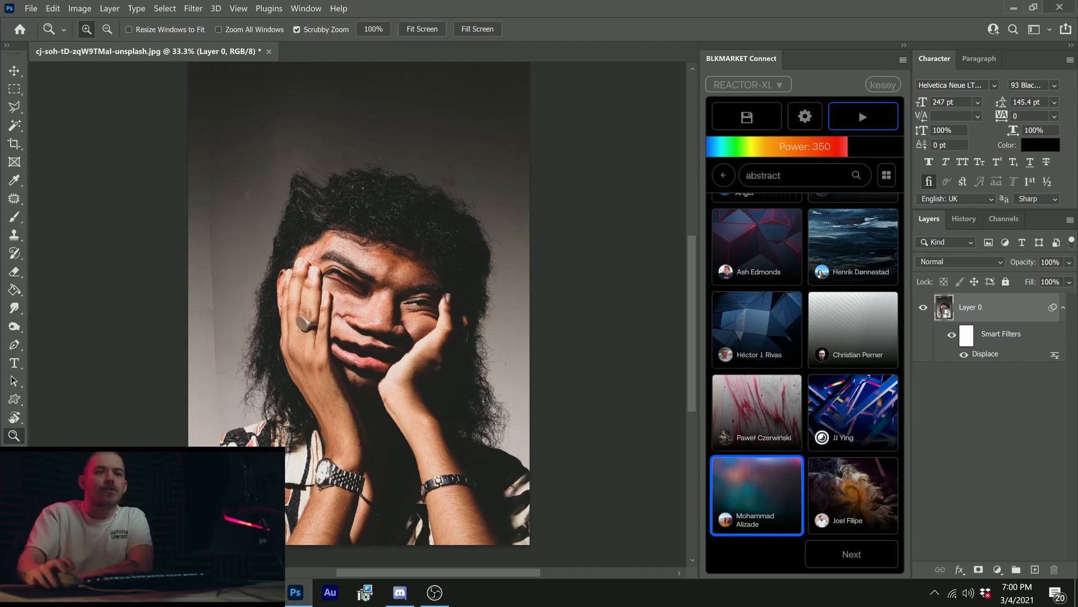
Step: Hide the Displace filter, look at its settings without changing them, and delete it from Layer 0
click(963, 355)
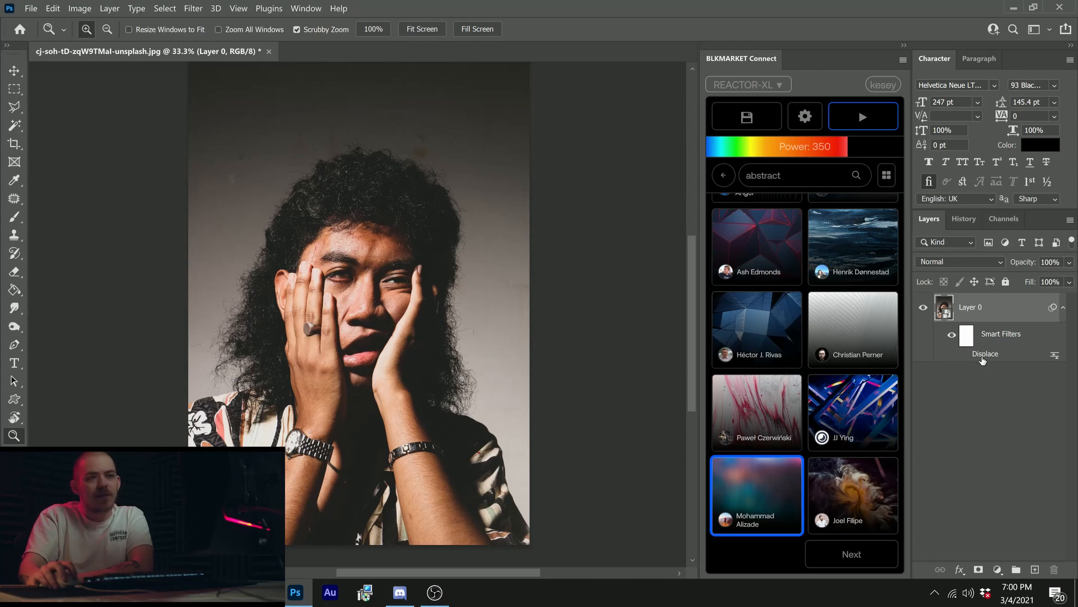
double_click(968, 355)
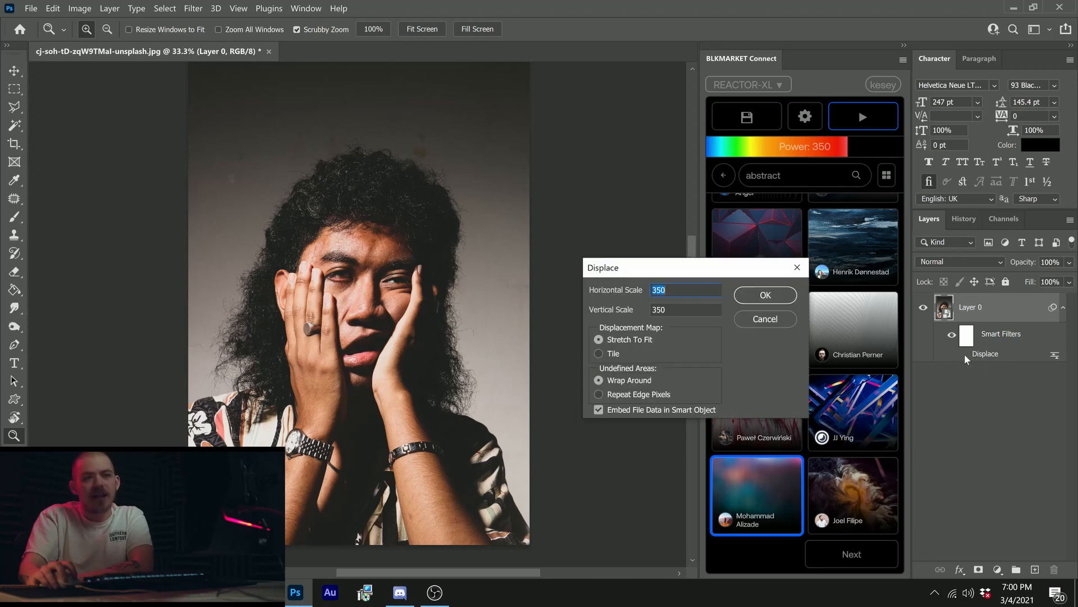
click(784, 323)
drag(964, 357, 1054, 569)
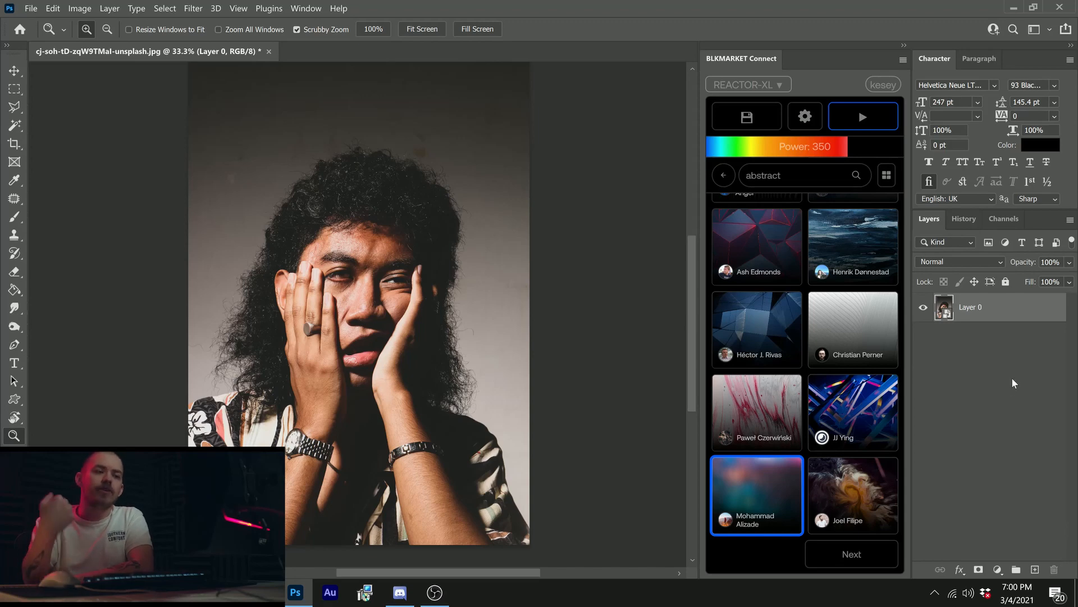
Step: Save the selected Unsplash image as a reusable map and run the saved XgeZu2jBaVI.psd map on the portrait
click(759, 121)
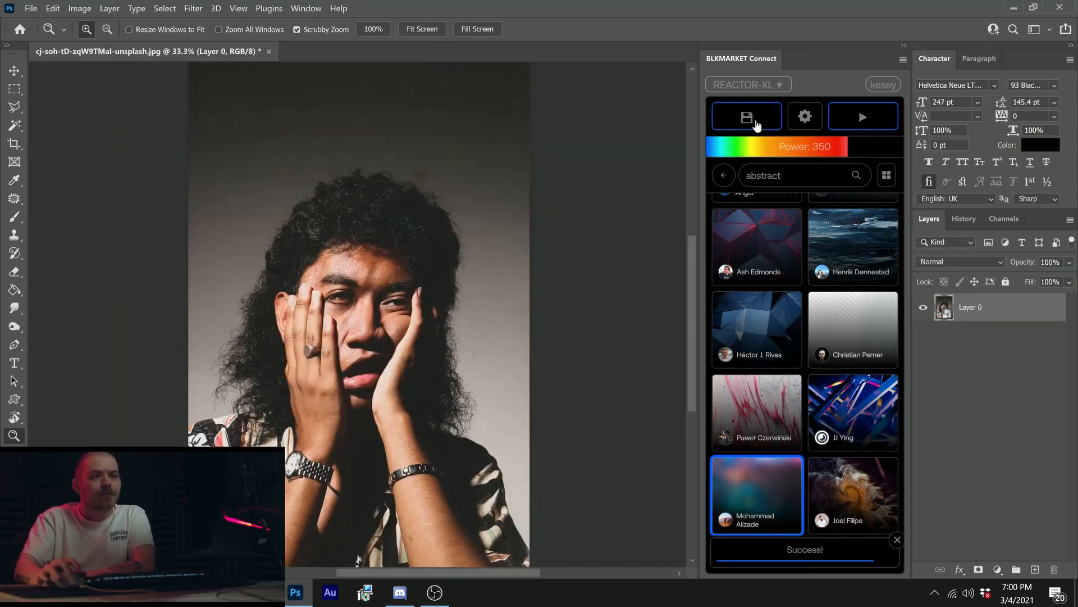
click(724, 175)
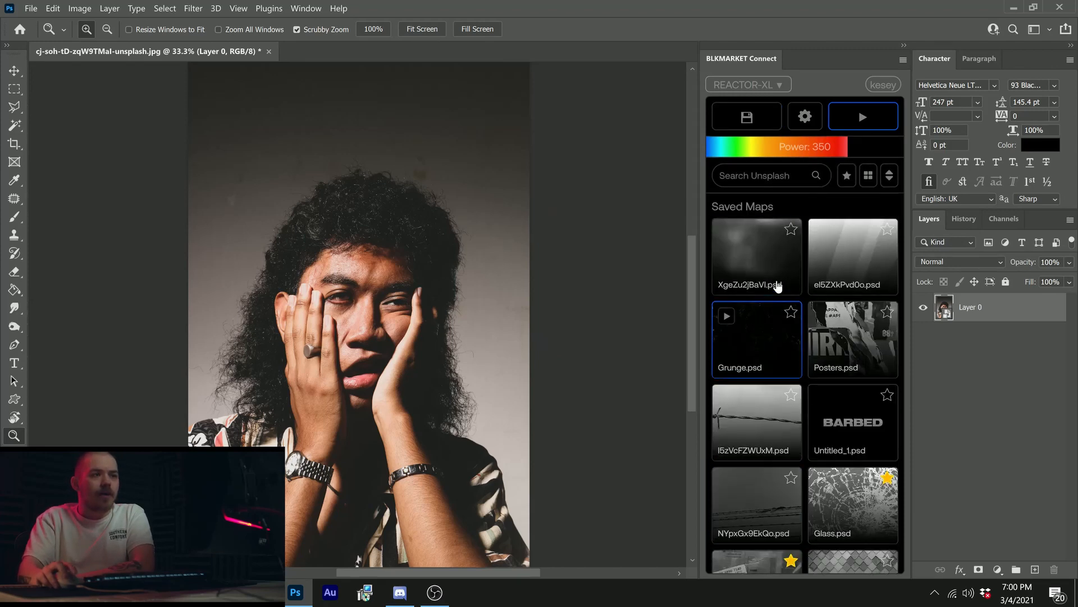
click(777, 286)
click(861, 117)
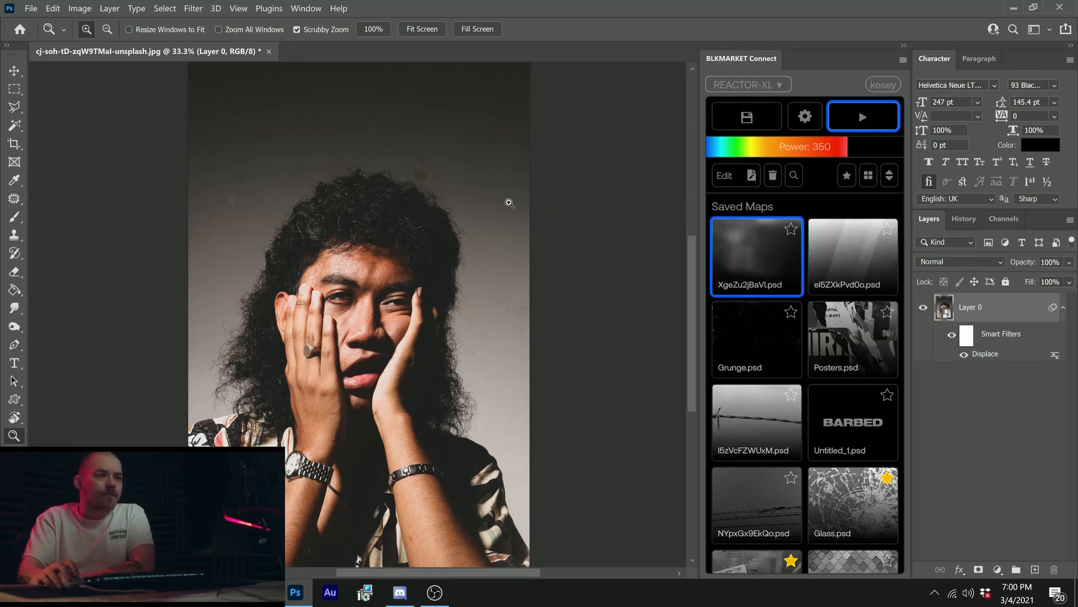
drag(333, 328, 386, 312)
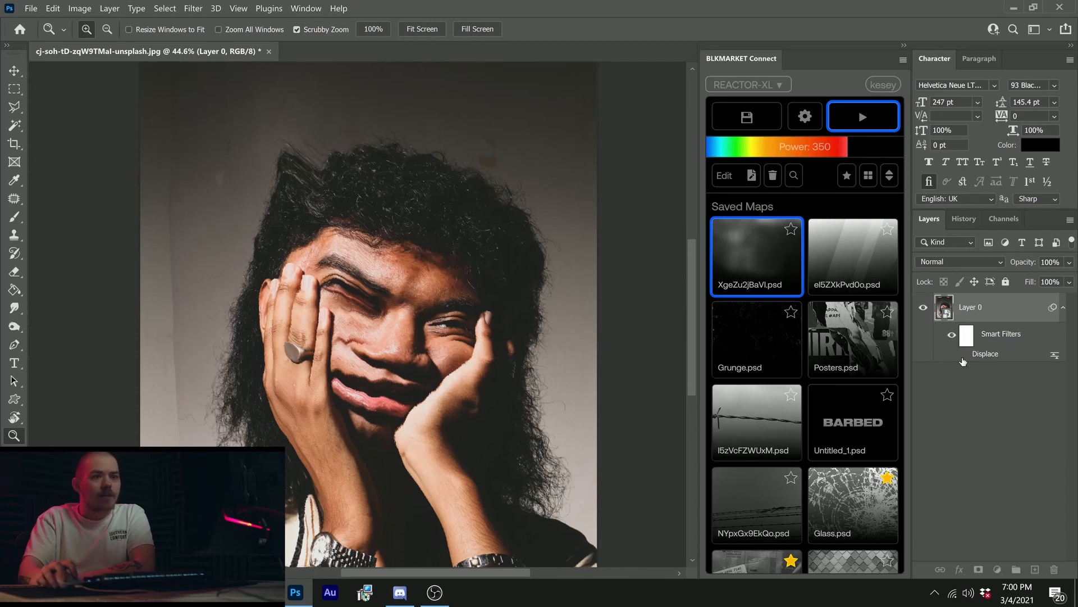
Step: Toggle the Displace filter's visibility to compare the portrait with and without the distortion, and examine the warped face up close
click(964, 355)
click(964, 355)
click(964, 355)
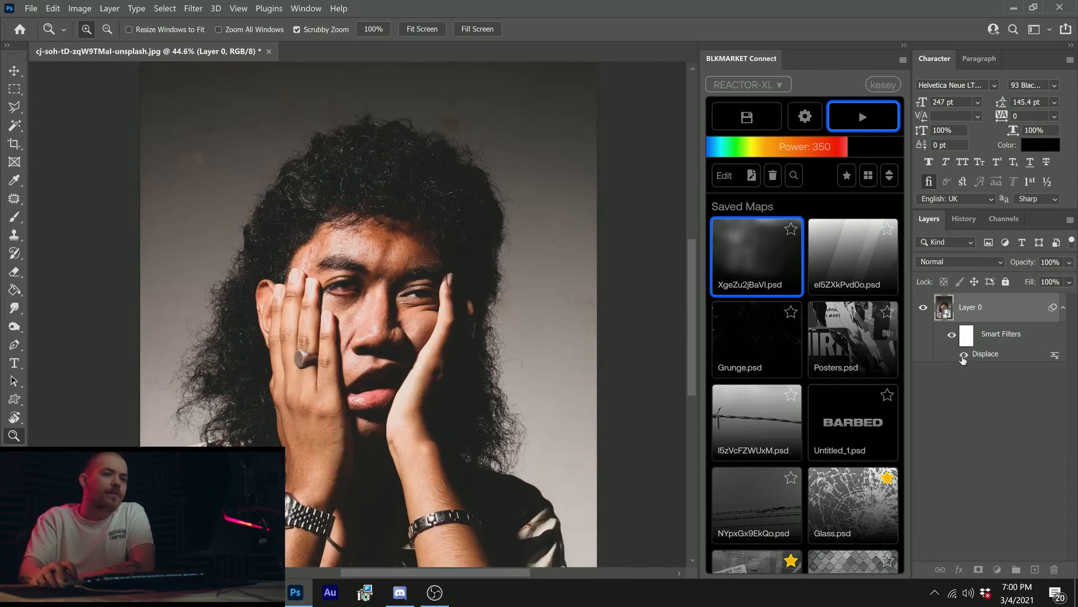
click(964, 355)
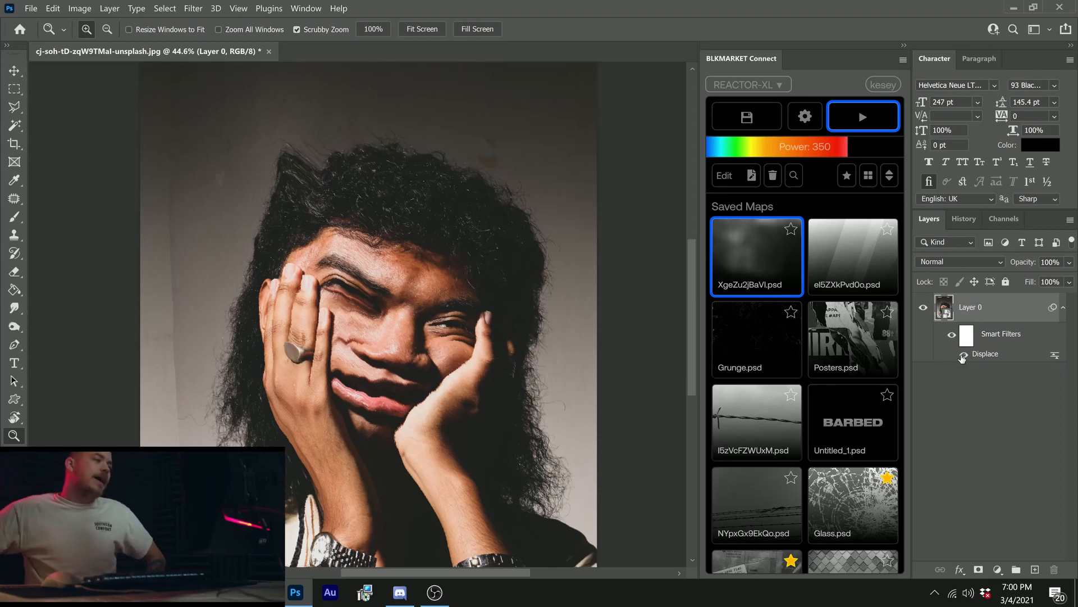
mouse_move(395, 367)
mouse_down()
mouse_move(371, 356)
mouse_move(381, 355)
mouse_up()
click(375, 373)
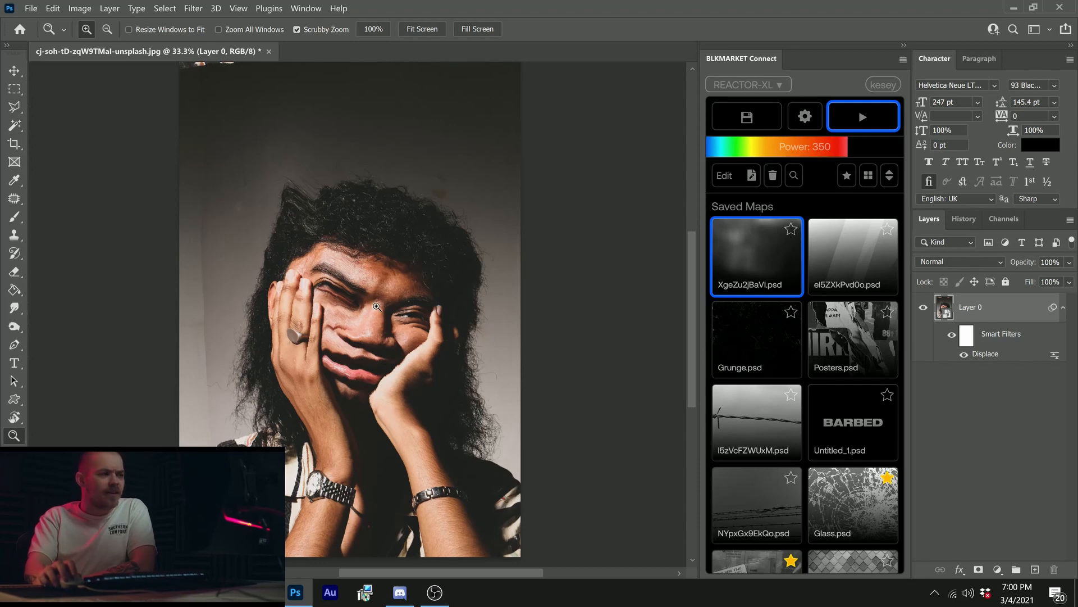
click(372, 324)
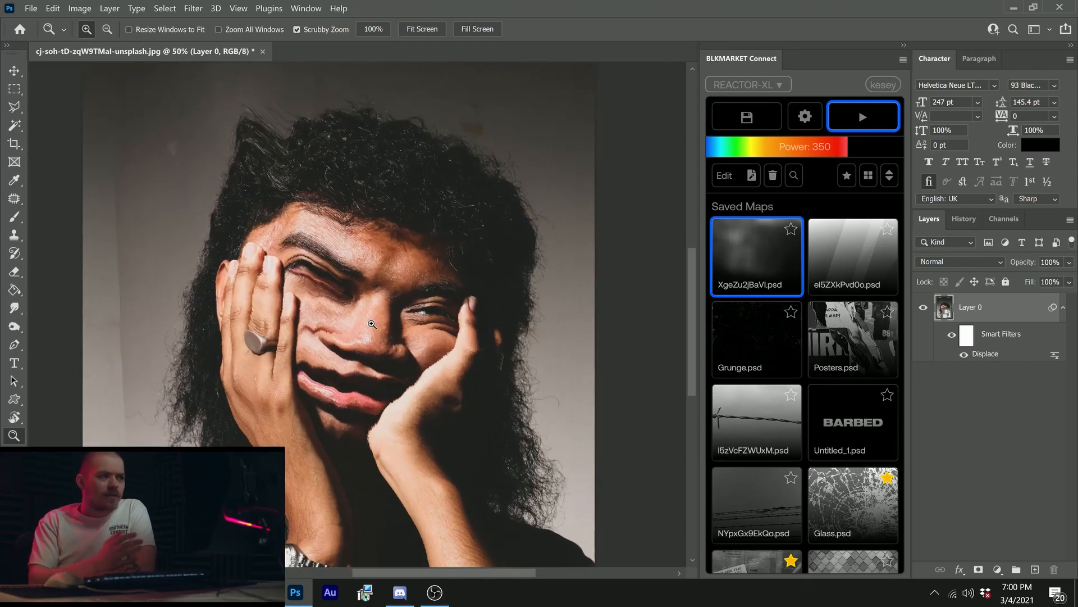
scroll(448, 252, up, 1)
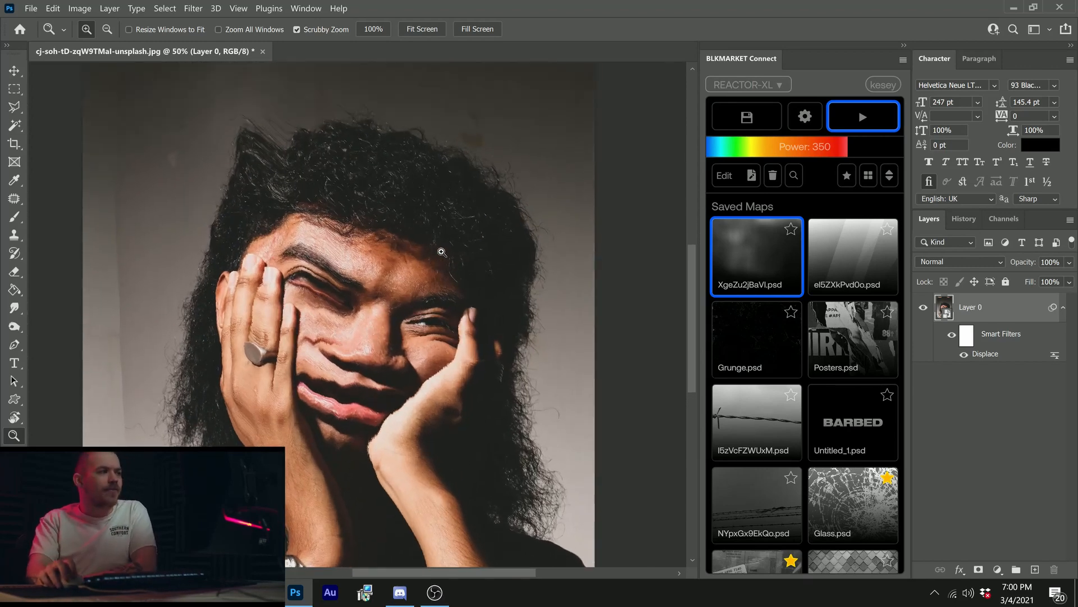
scroll(449, 252, down, 2)
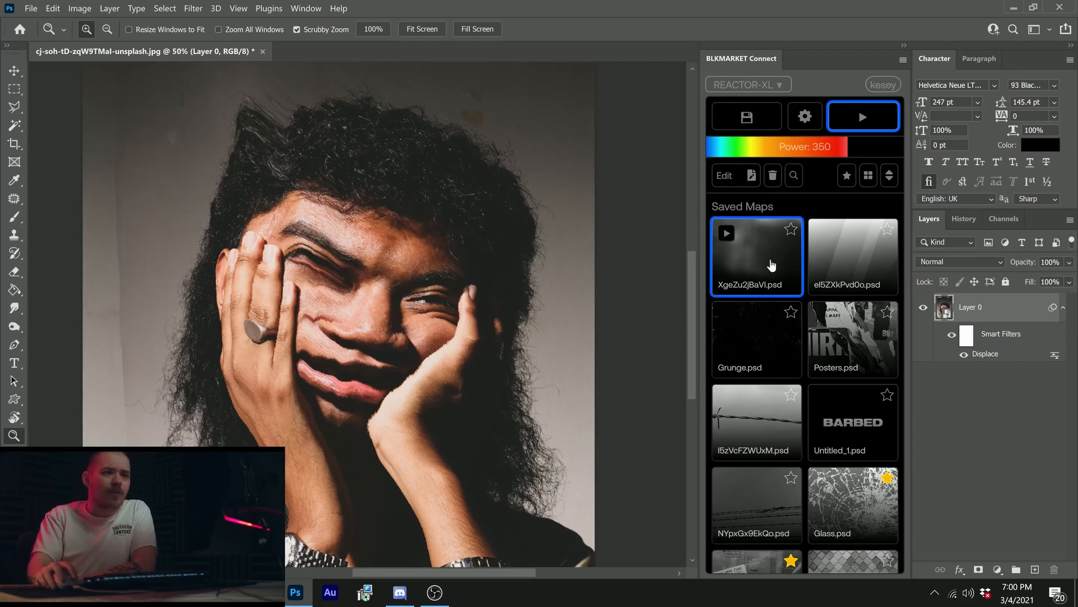
Step: Reselect the saved XgeZu2jBaVI.psd map and delete the Displace filter from Layer 0
click(745, 262)
click(748, 261)
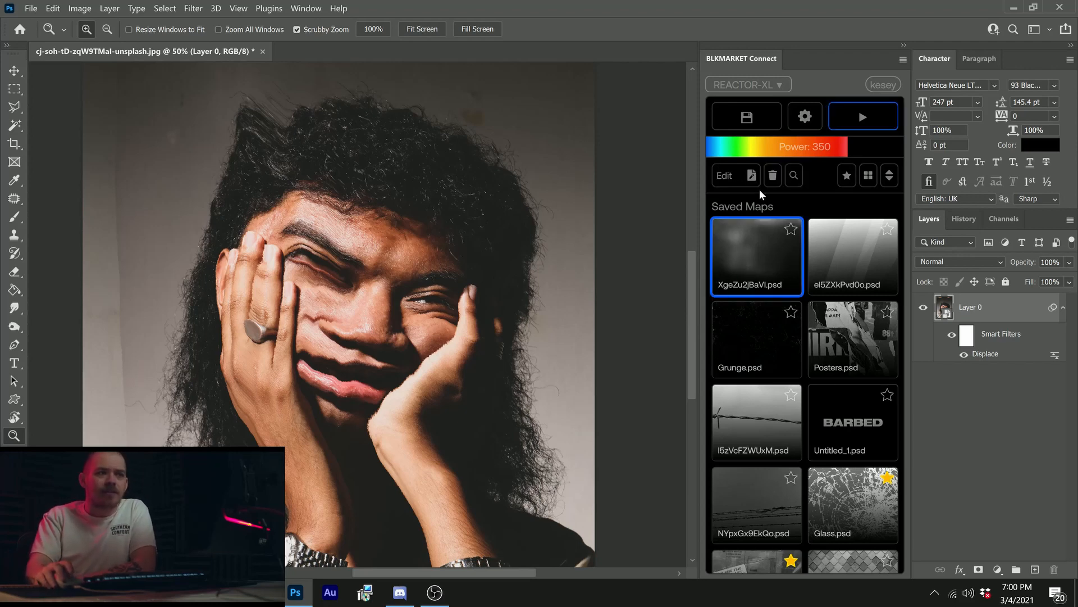
mouse_move(362, 321)
mouse_down()
mouse_move(350, 326)
mouse_move(371, 325)
mouse_up()
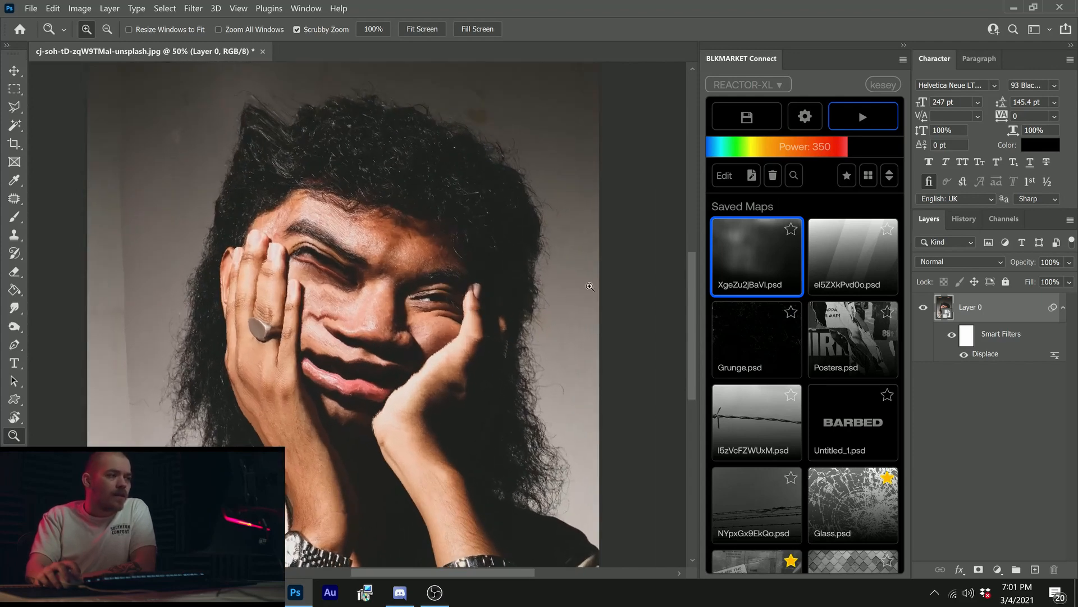
drag(996, 359, 1054, 569)
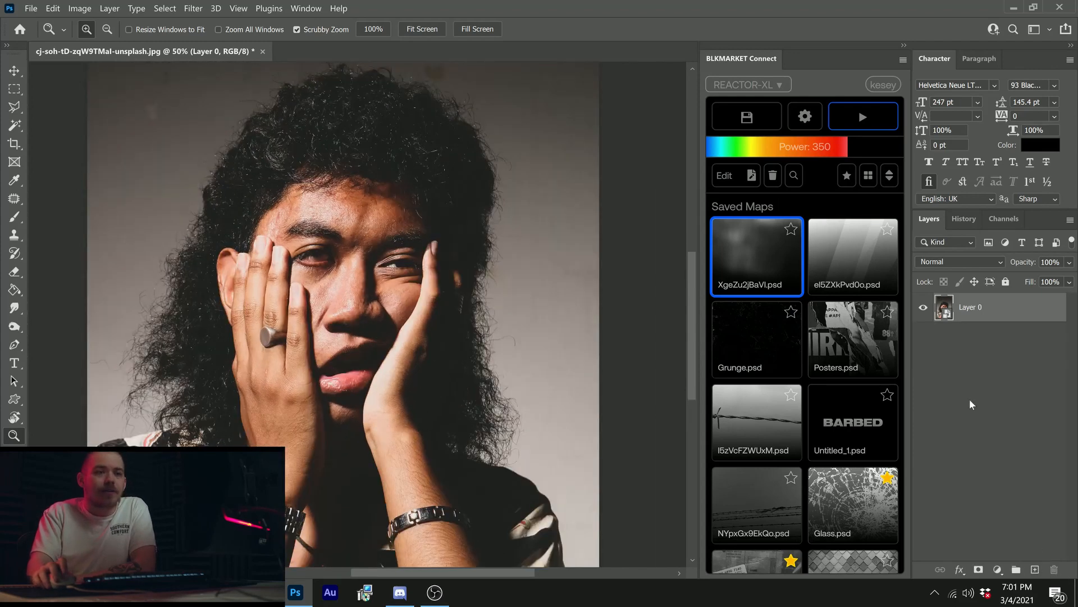
Step: Open the Unsplash image search and search for "abstract"
click(796, 177)
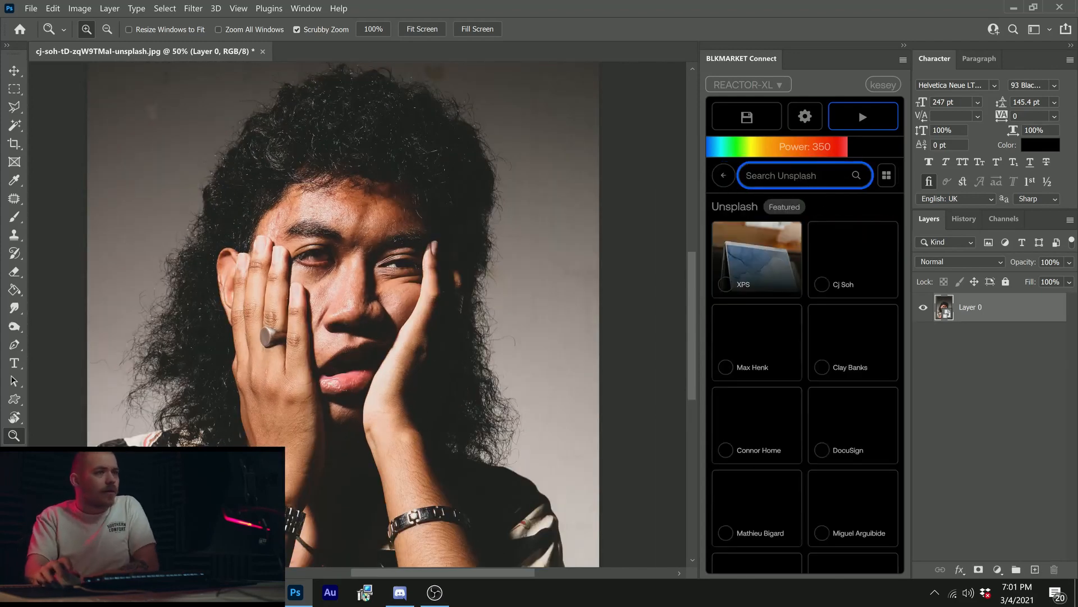
text(abstract)
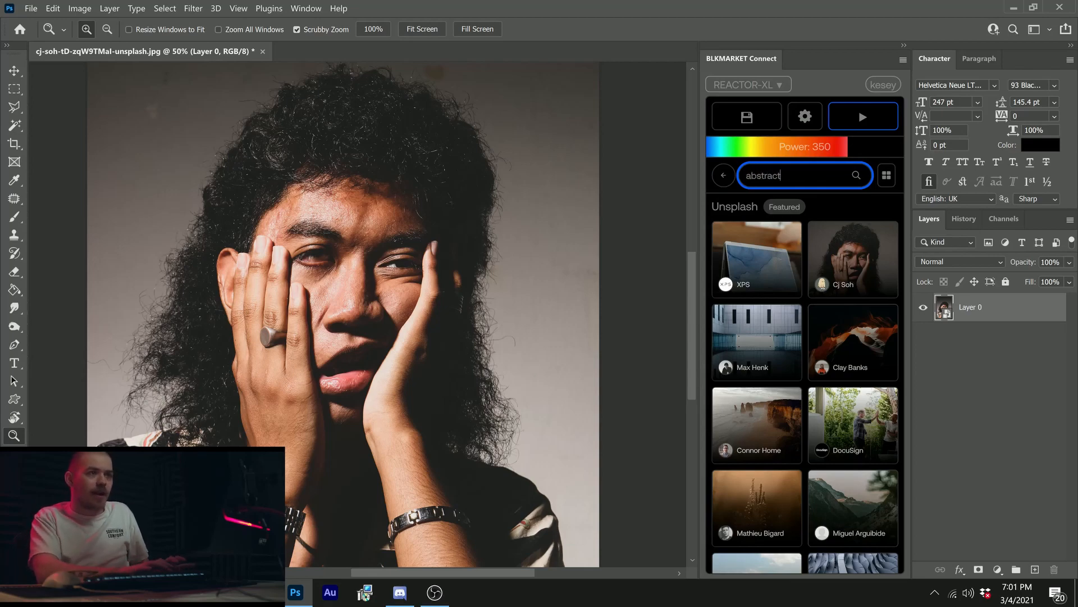
key(Return)
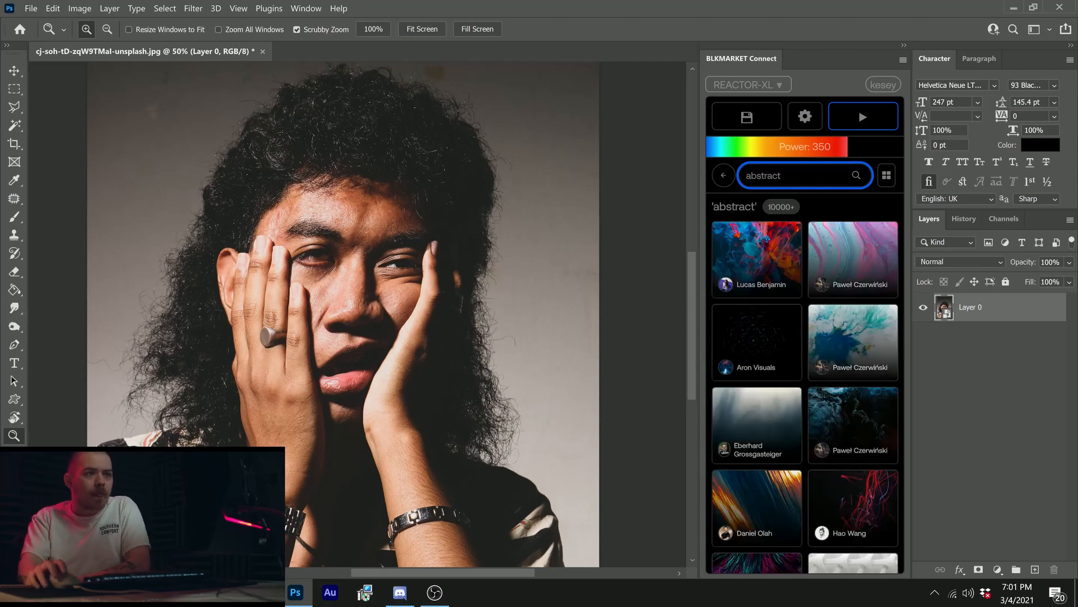
Step: Select the pink and blue marbled image from the abstract results and run Reactor on the portrait at power 350
click(878, 264)
scroll(820, 295, down, 3)
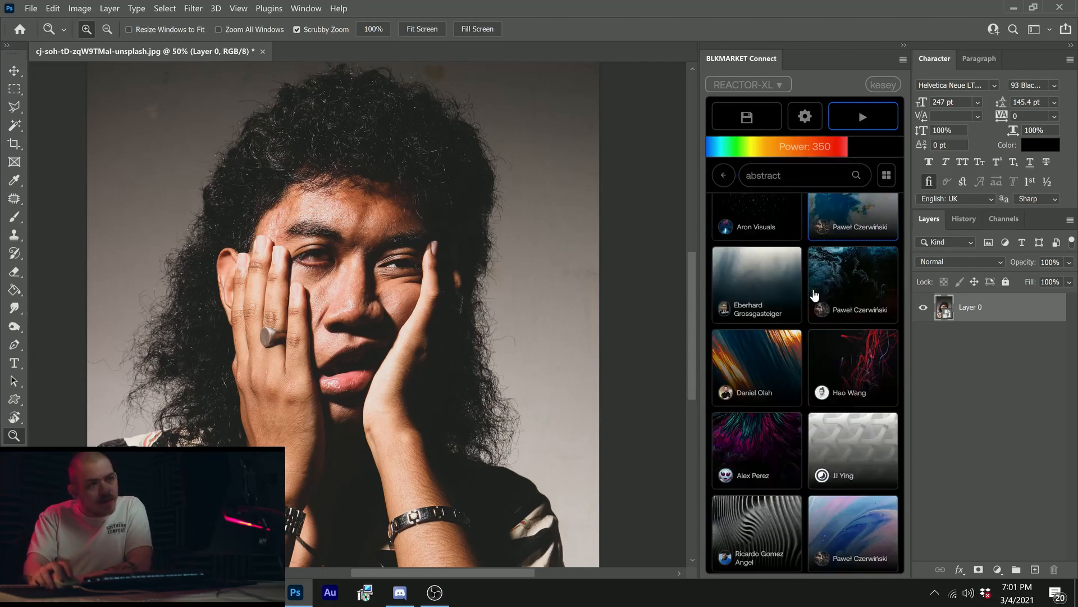
scroll(824, 298, up, 3)
scroll(834, 293, down, 5)
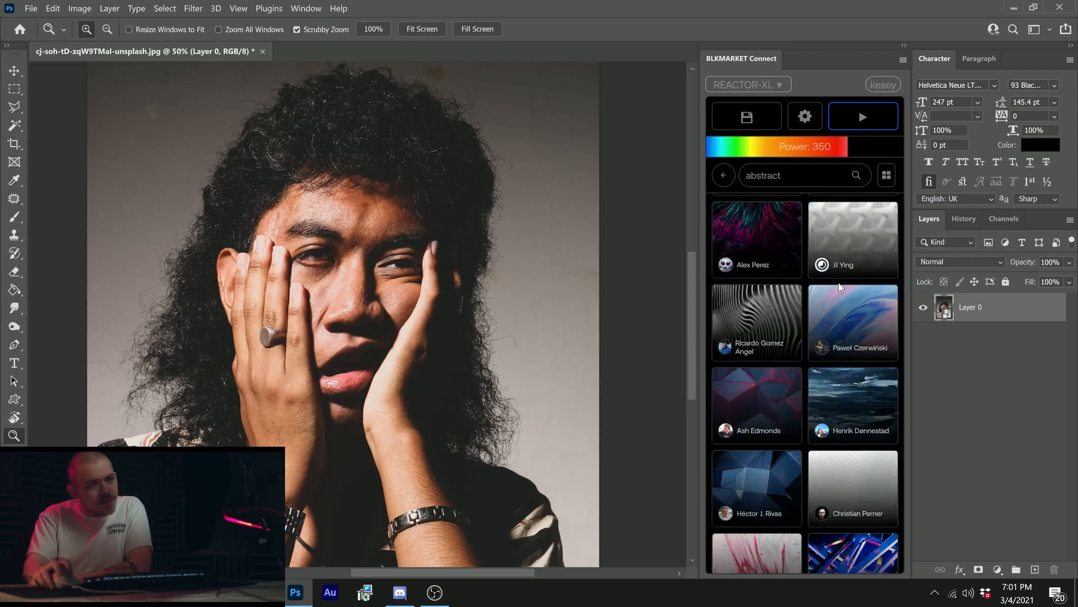
scroll(840, 289, up, 5)
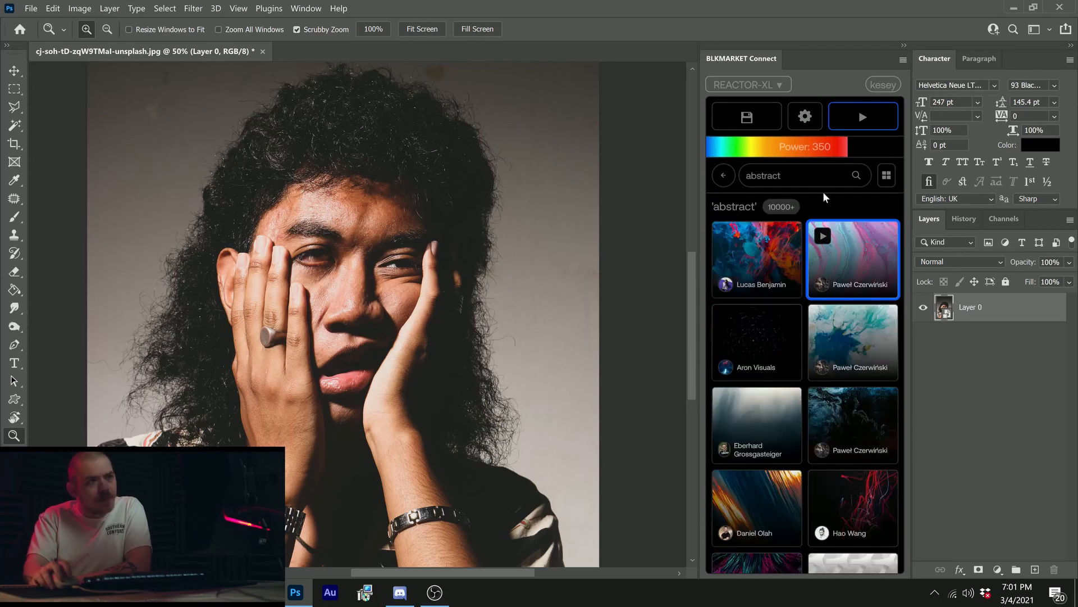
click(855, 129)
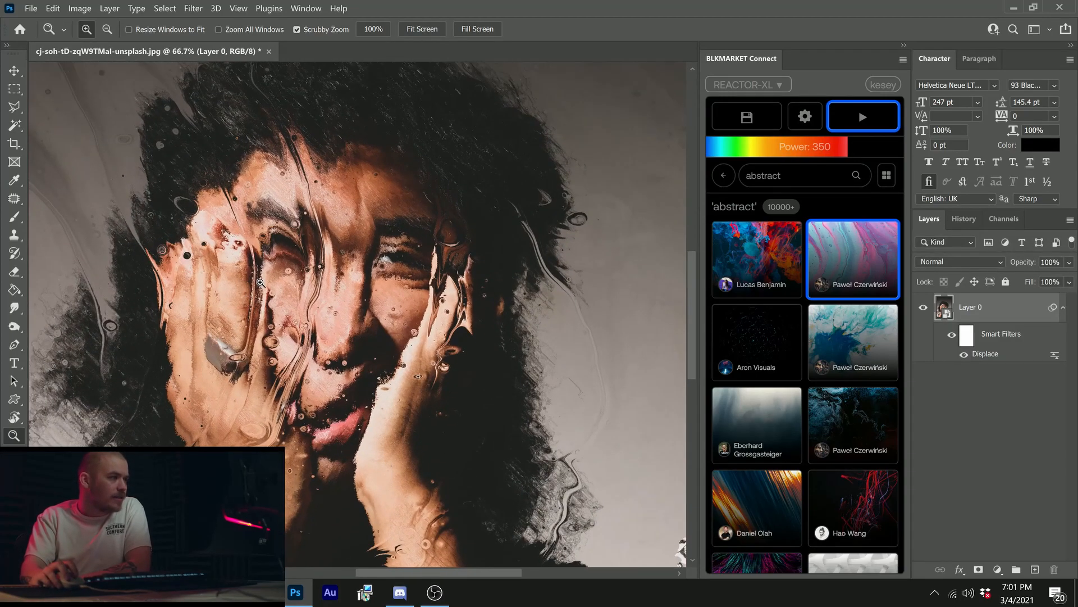
Step: Examine the marbled distortion on the face and hands at several magnifications
mouse_move(336, 308)
mouse_down()
mouse_move(231, 306)
mouse_move(324, 307)
mouse_up()
click(392, 327)
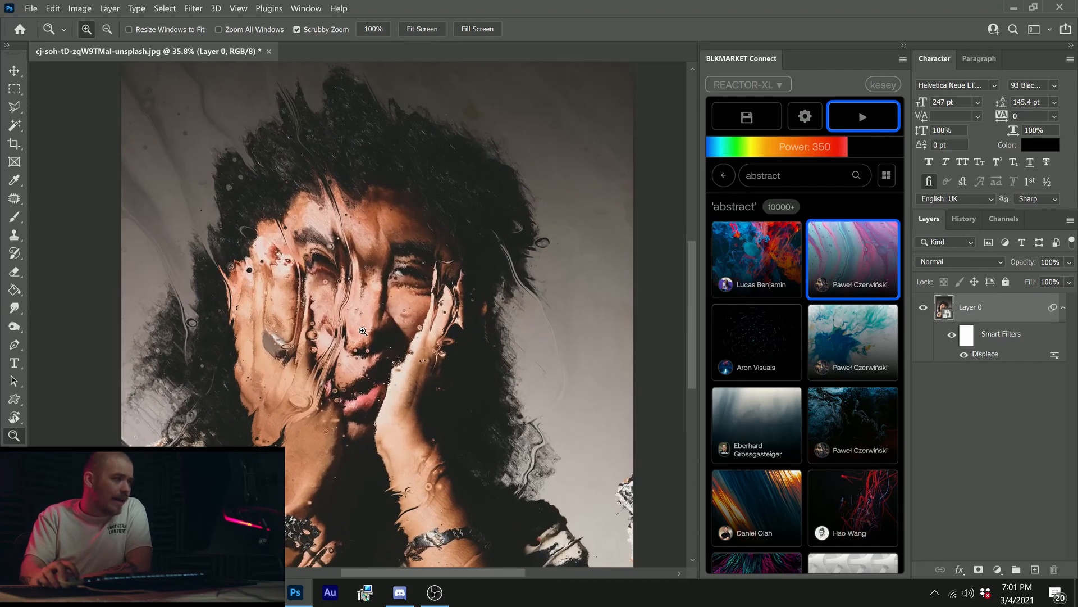
click(317, 319)
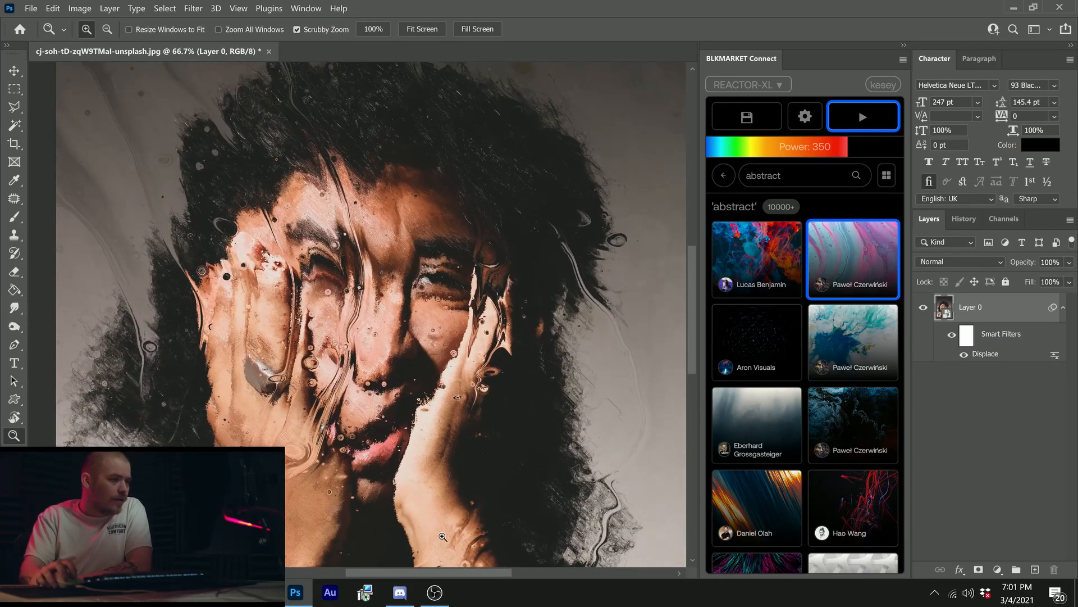
drag(359, 330, 429, 356)
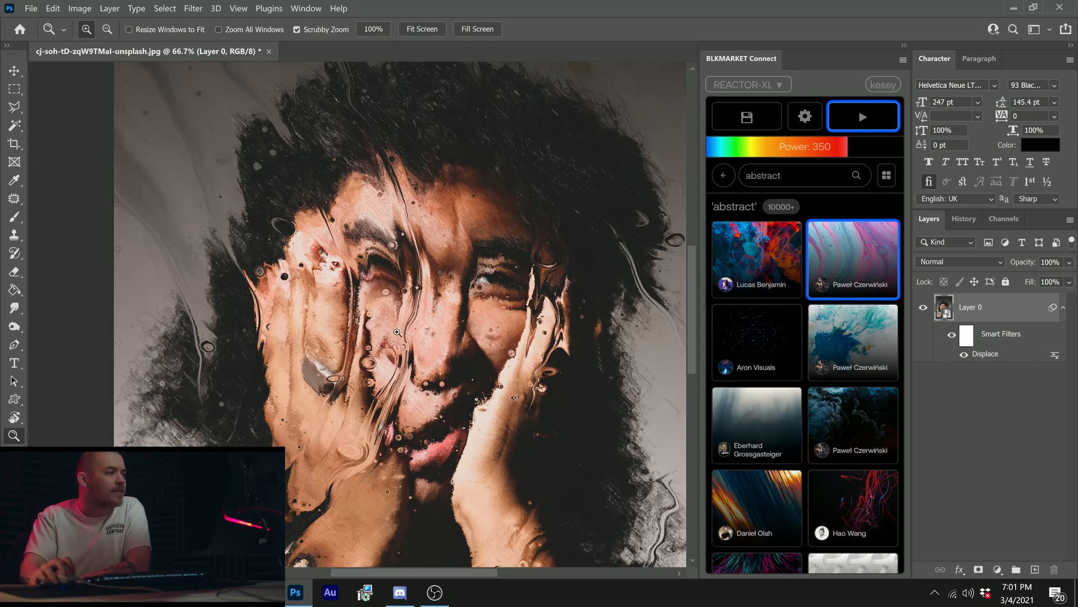
alt+click(397, 332)
alt+click(472, 310)
click(500, 301)
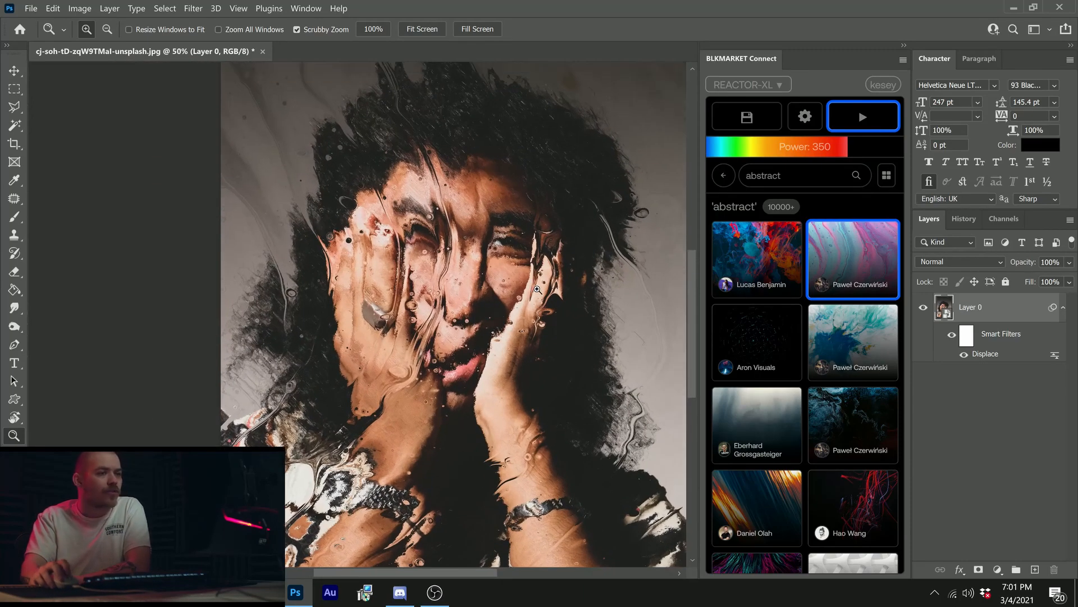
Step: Open the document's history and step forward through the snapshots from Reactor 4 to Reactor 9 to compare the distortions
click(964, 218)
scroll(1013, 446, down, 3)
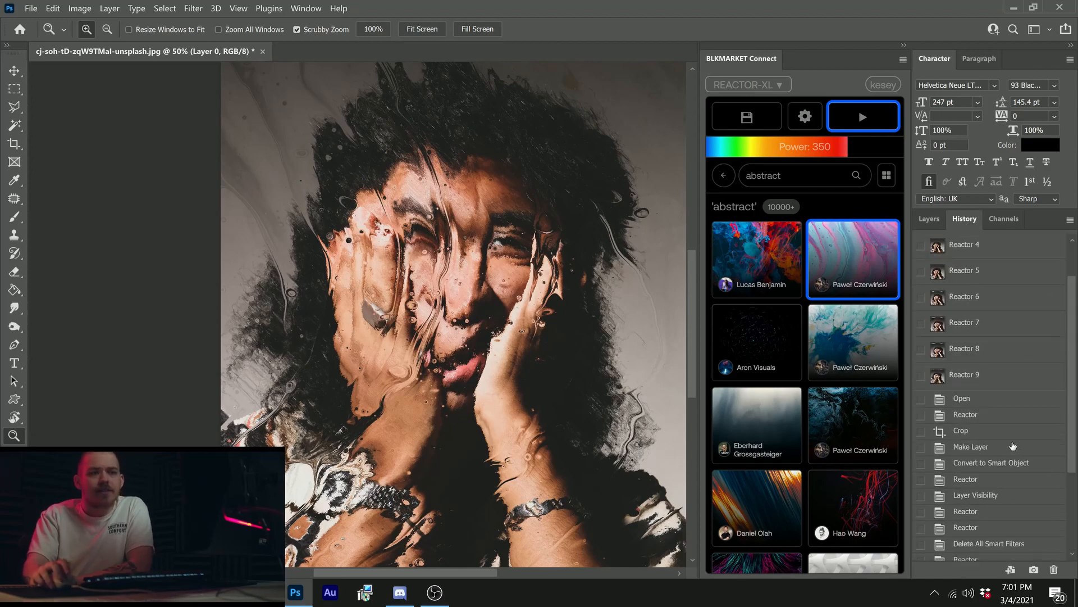
scroll(1013, 446, down, 3)
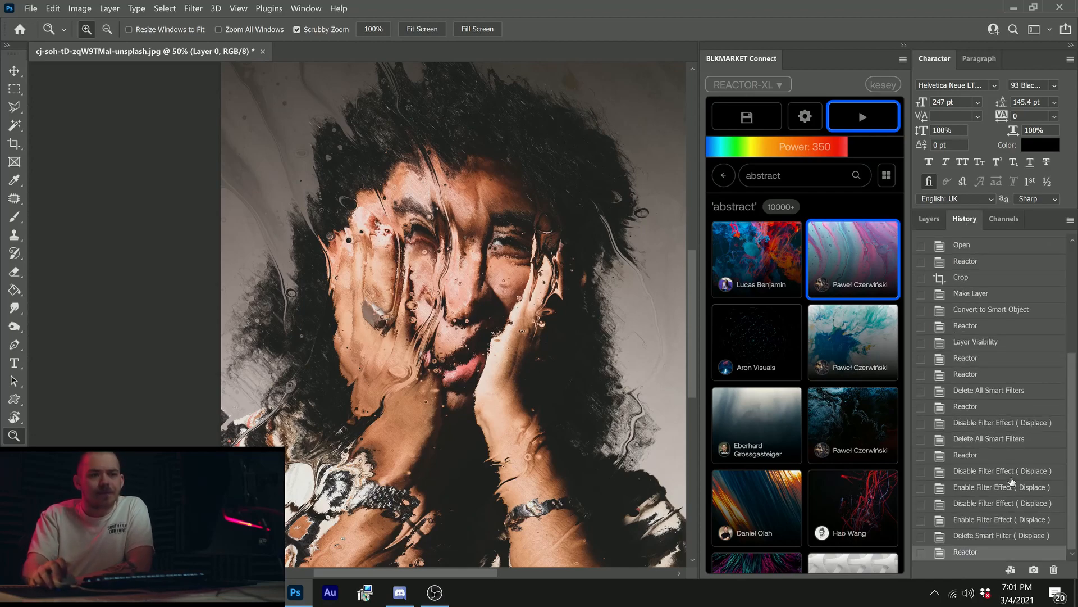
scroll(1011, 481, up, 4)
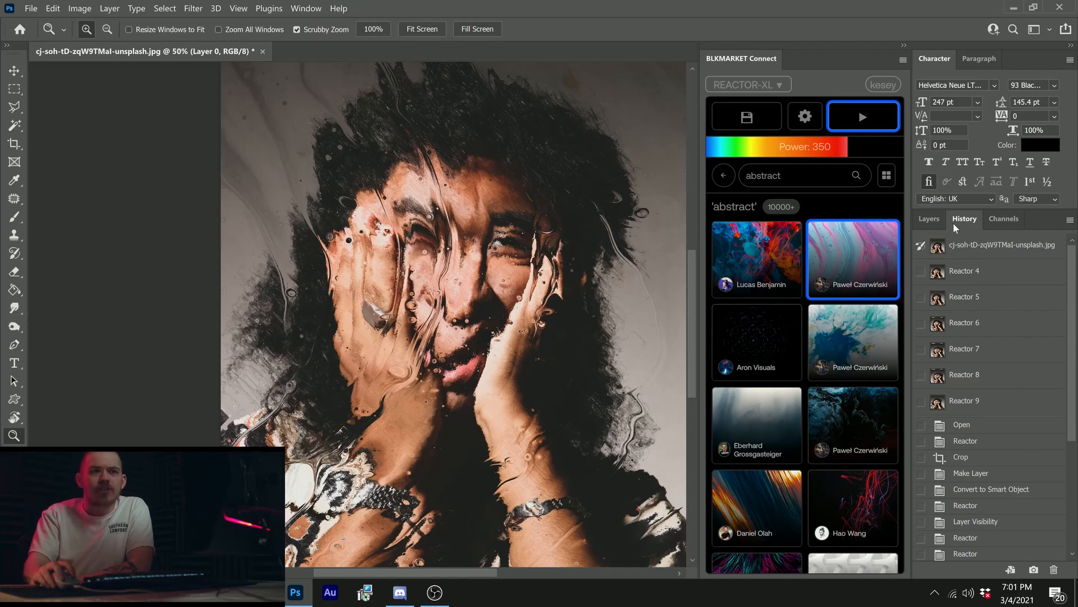
click(995, 279)
click(995, 298)
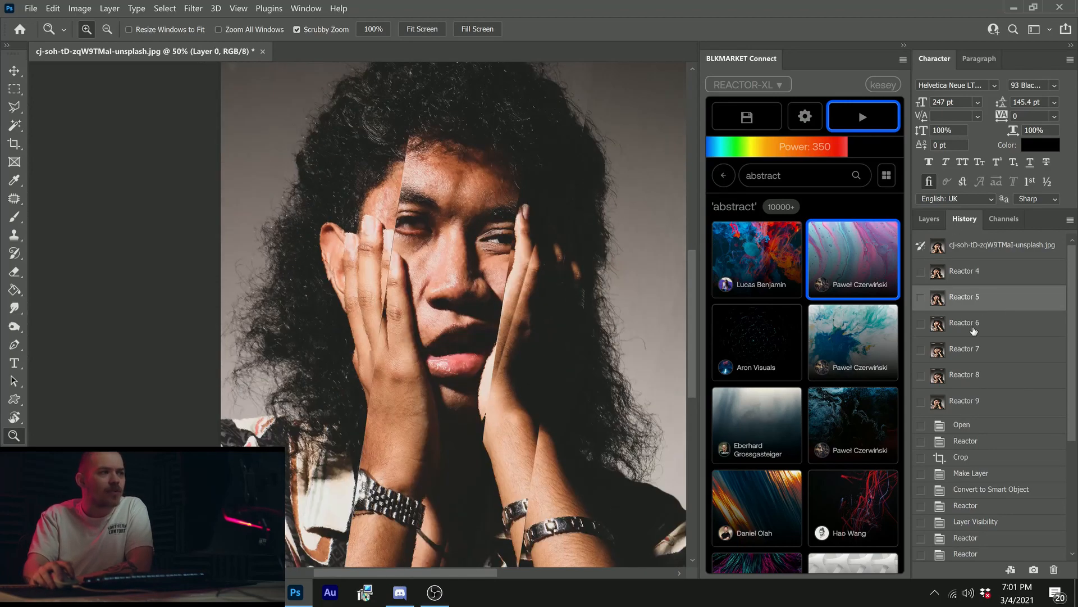
click(980, 326)
click(968, 351)
click(967, 375)
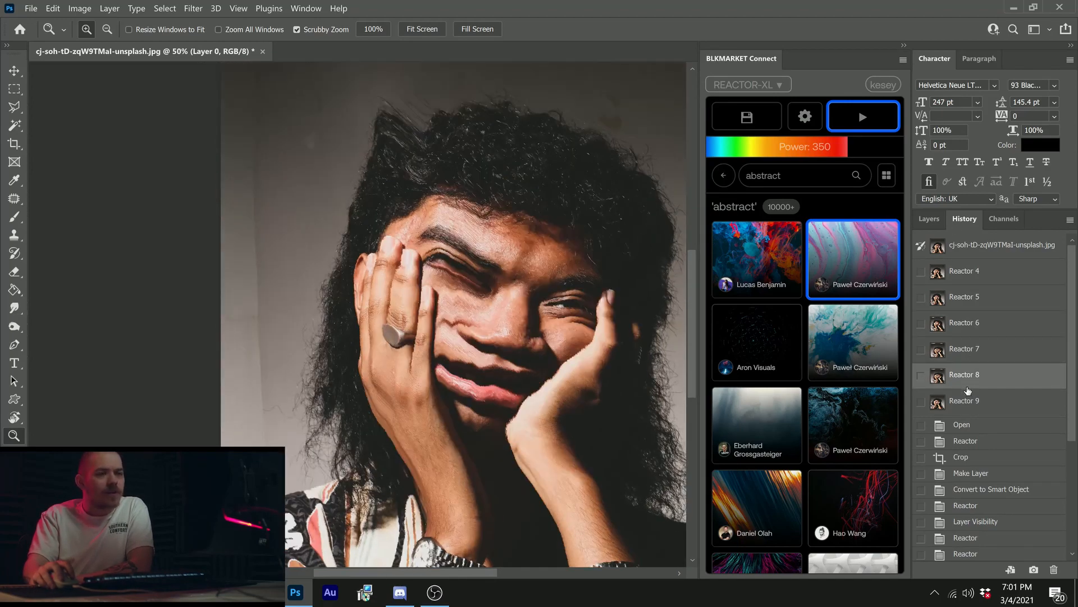
click(970, 405)
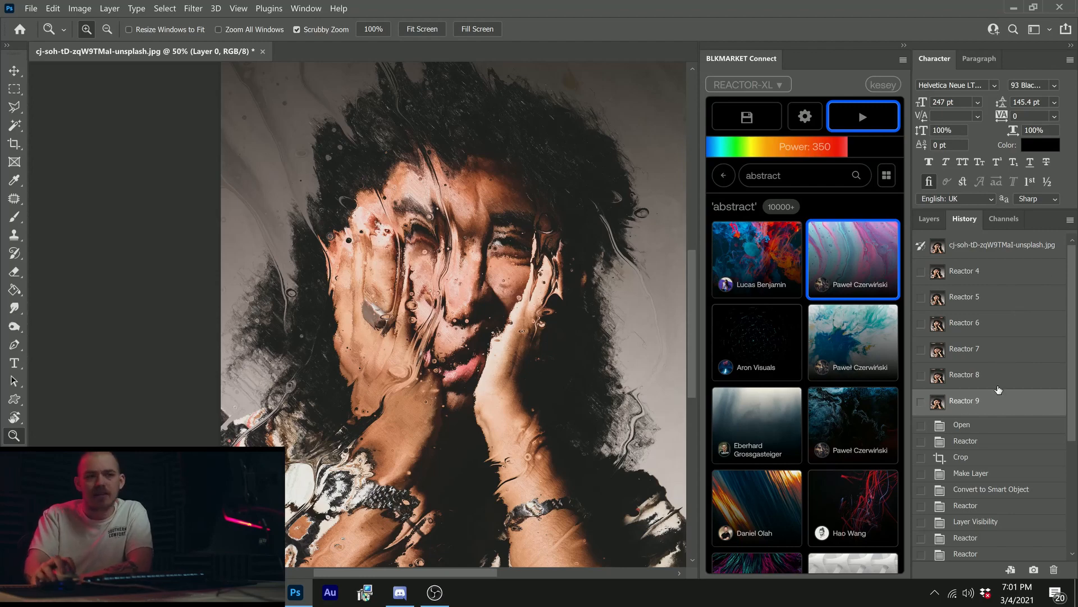
Step: Step back through the snapshots from Reactor 8 to Reactor 4, and return to Reactor 9
click(1000, 375)
click(1010, 349)
click(1014, 326)
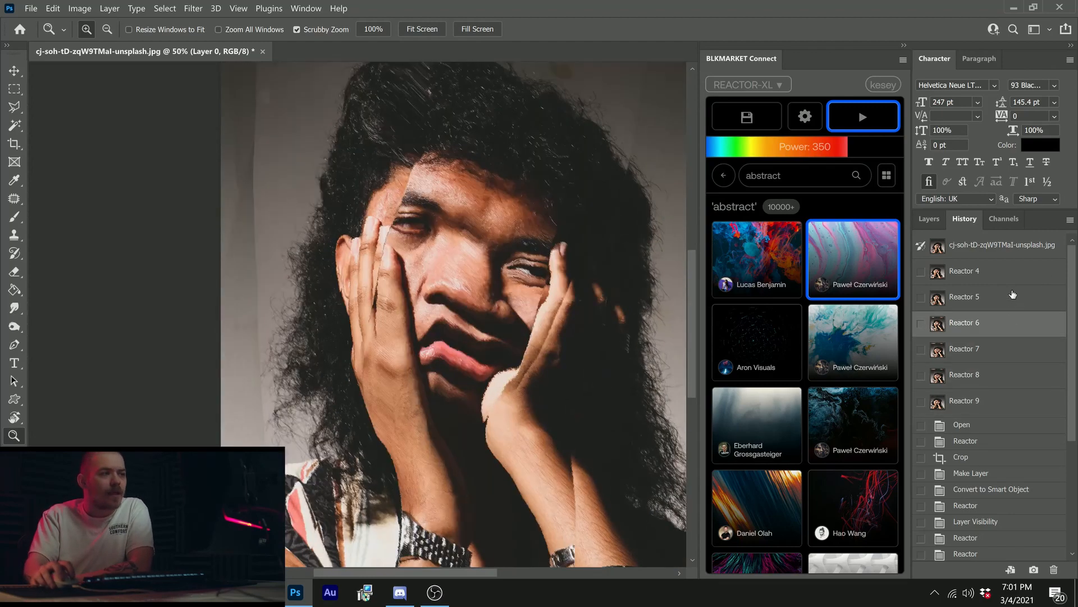
click(1003, 295)
click(1013, 265)
click(987, 399)
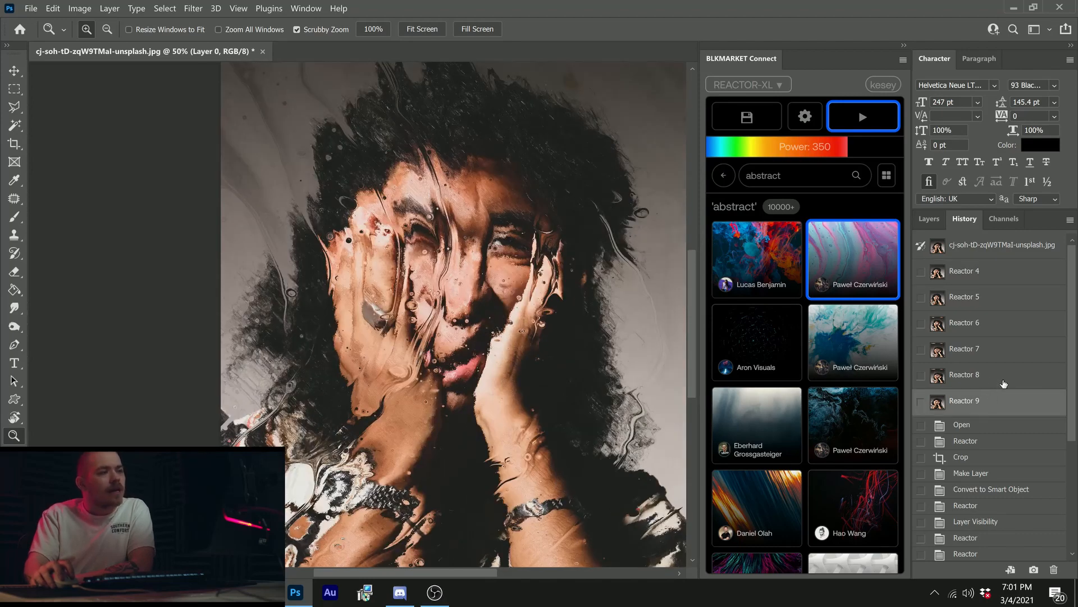
Step: Create a new document from the Reactor 8 snapshot, and inspect its layers and the distorted face
right_click(1003, 378)
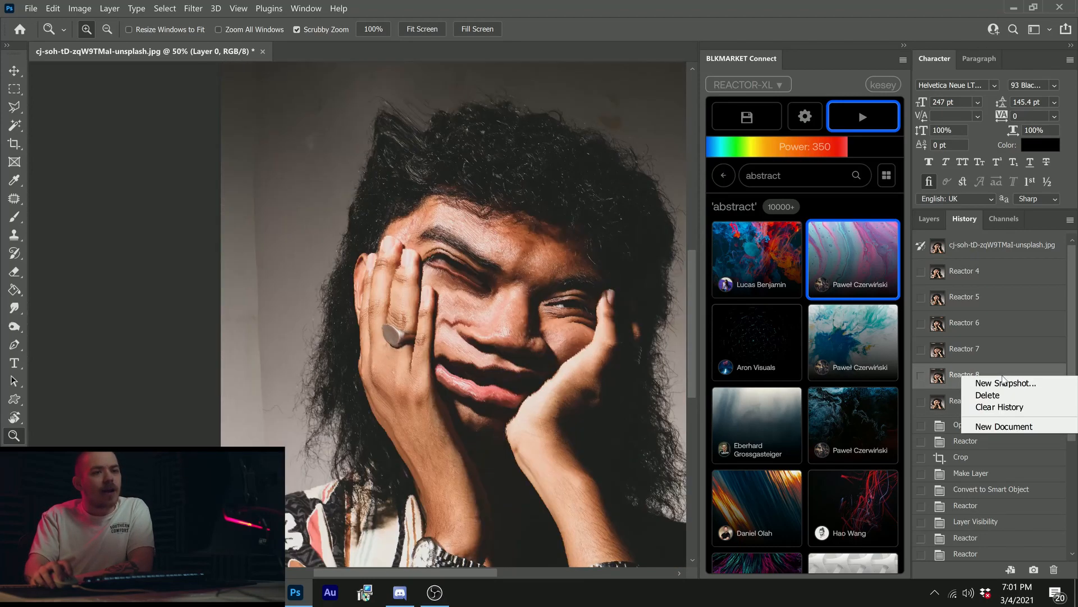
click(1007, 426)
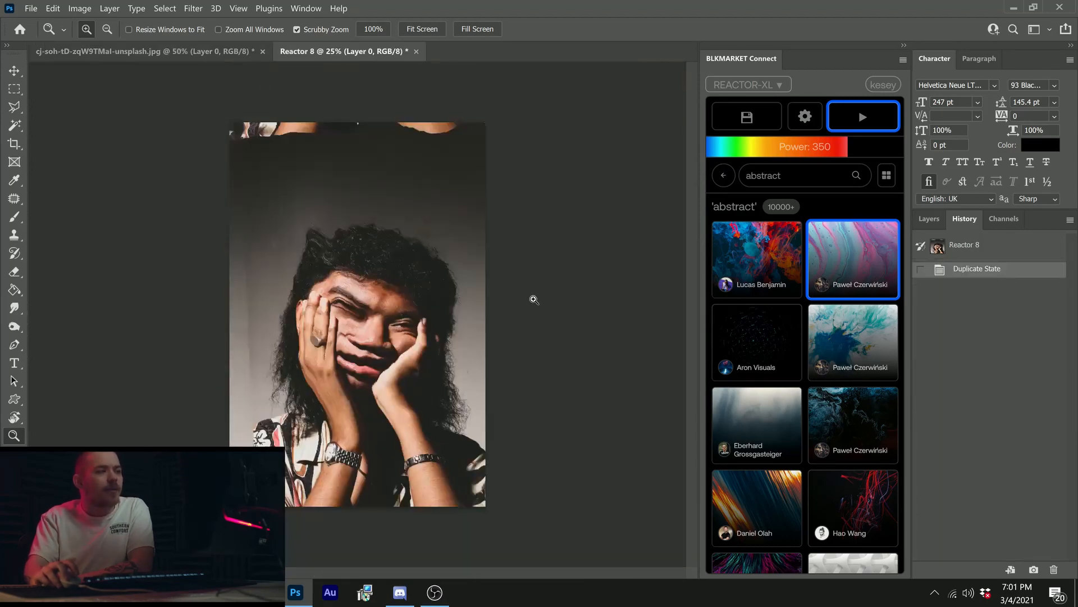
click(388, 282)
click(929, 218)
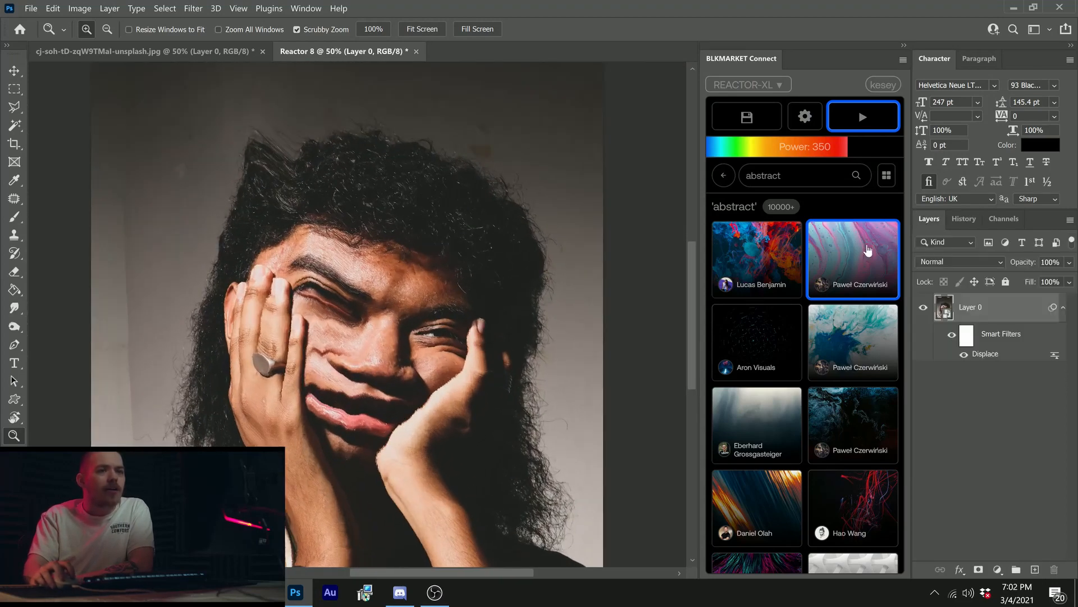
click(351, 369)
alt+click(339, 282)
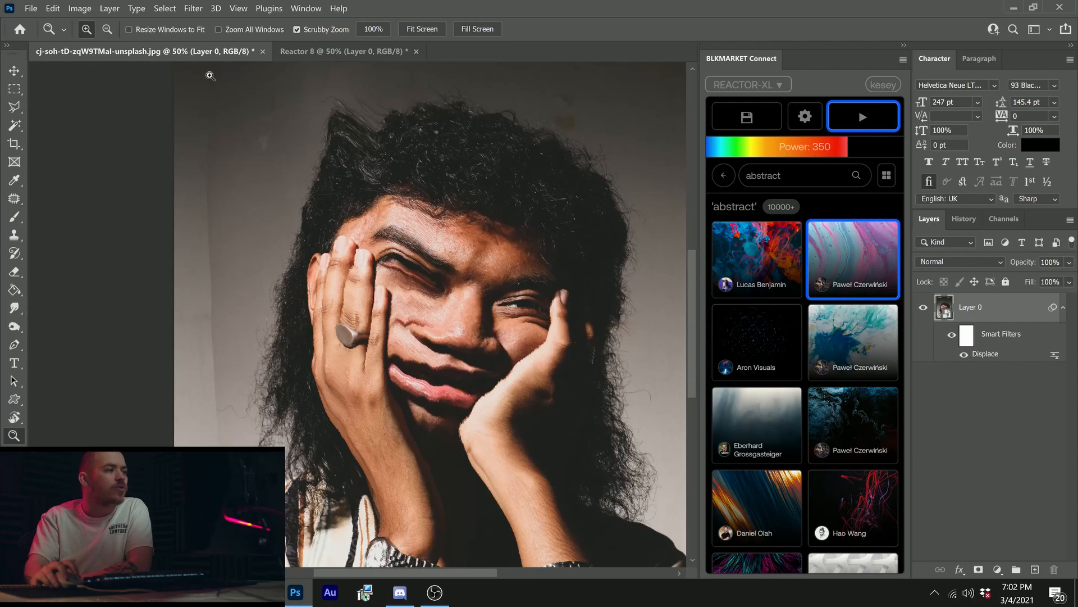
Step: Return to the original portrait document and load the next page of abstract Unsplash images
click(208, 51)
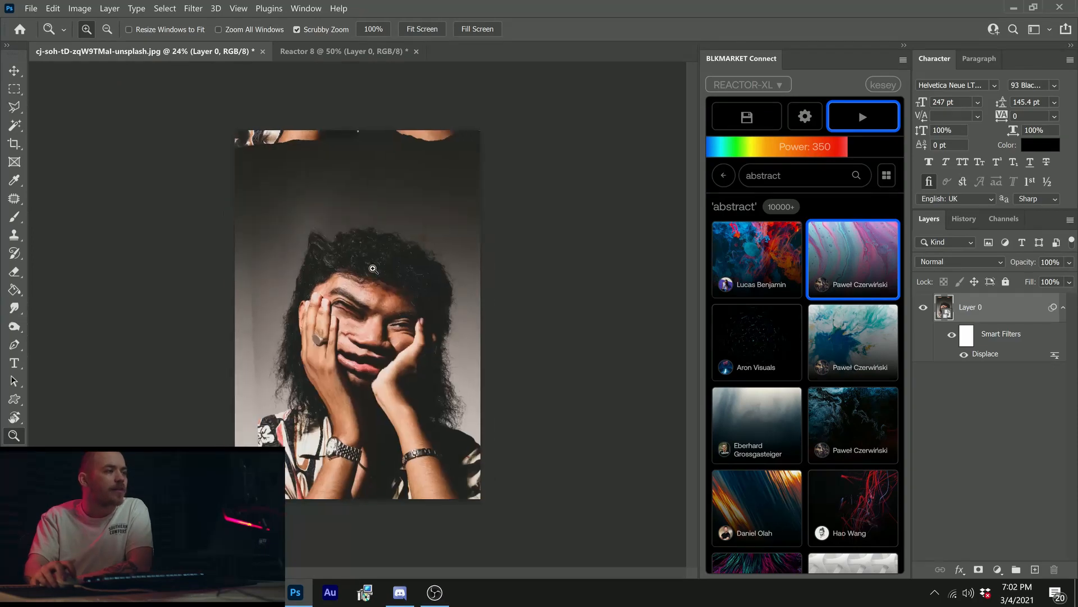
alt+click(211, 77)
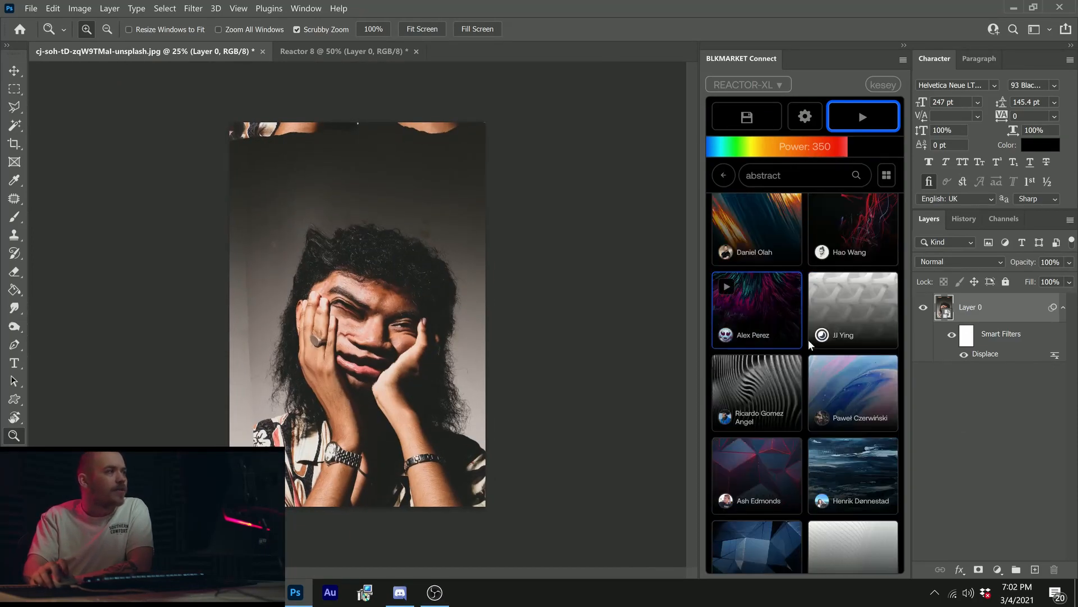
scroll(808, 339, down, 5)
scroll(847, 378, down, 5)
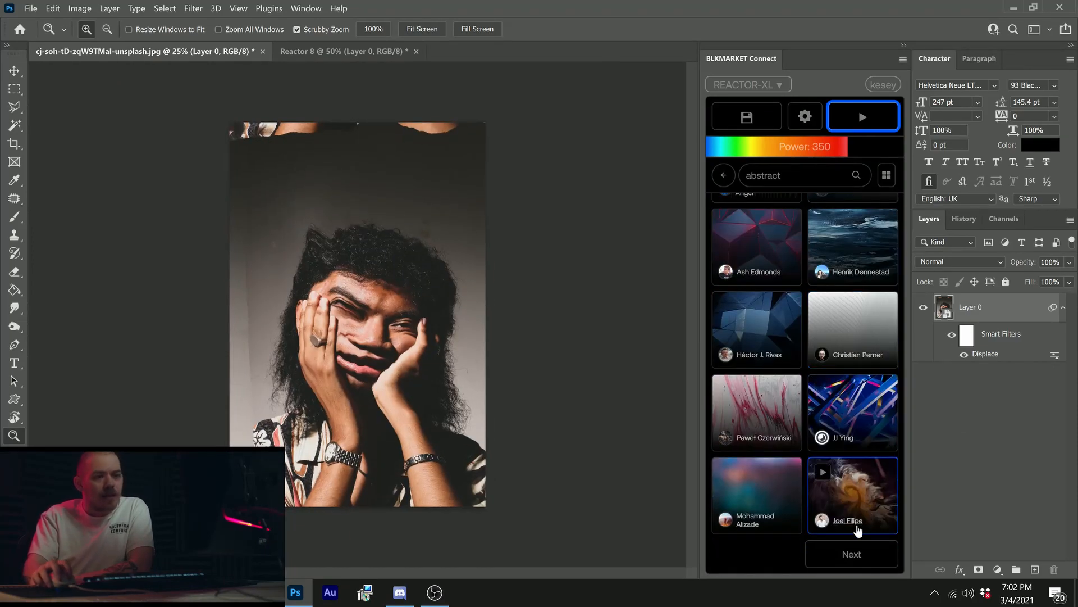
click(853, 556)
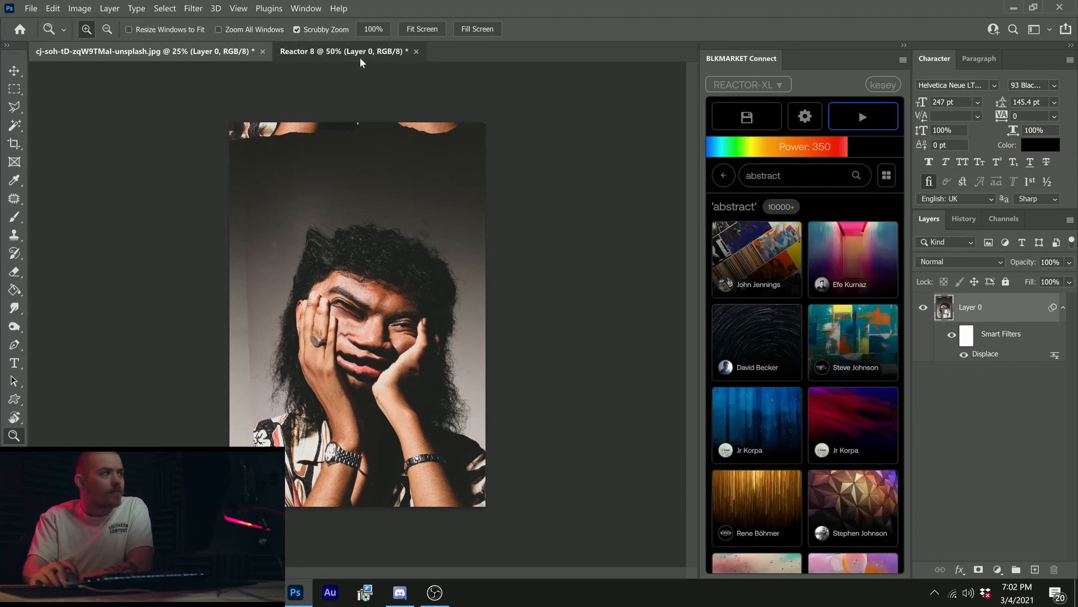
Step: Check the Reactor 8 document, return to the original portrait, and select the Unsplash image of converging white light streaks
click(360, 56)
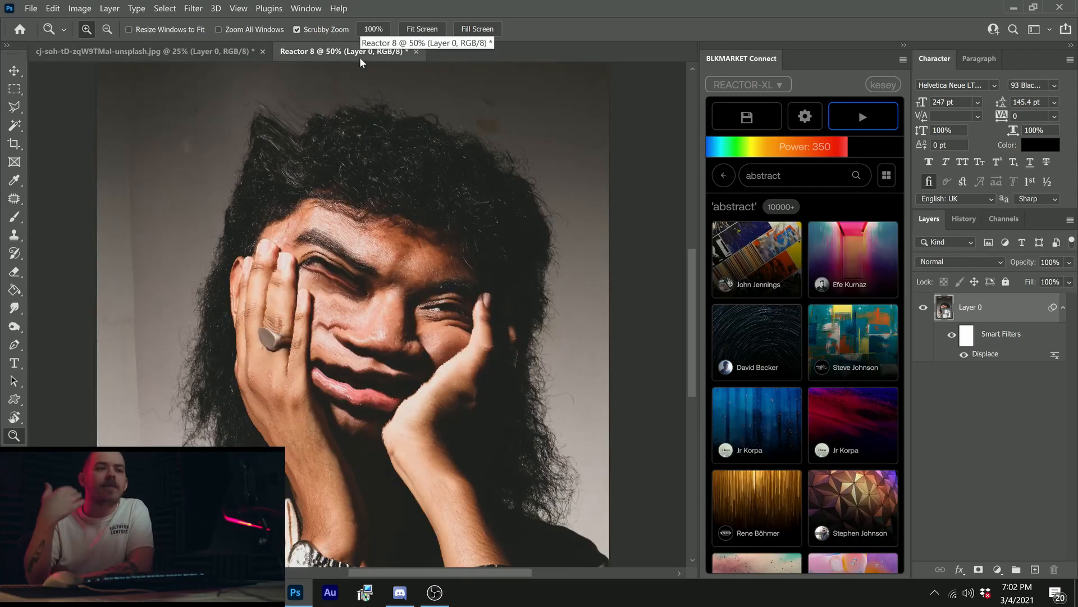
click(241, 52)
scroll(804, 404, down, 5)
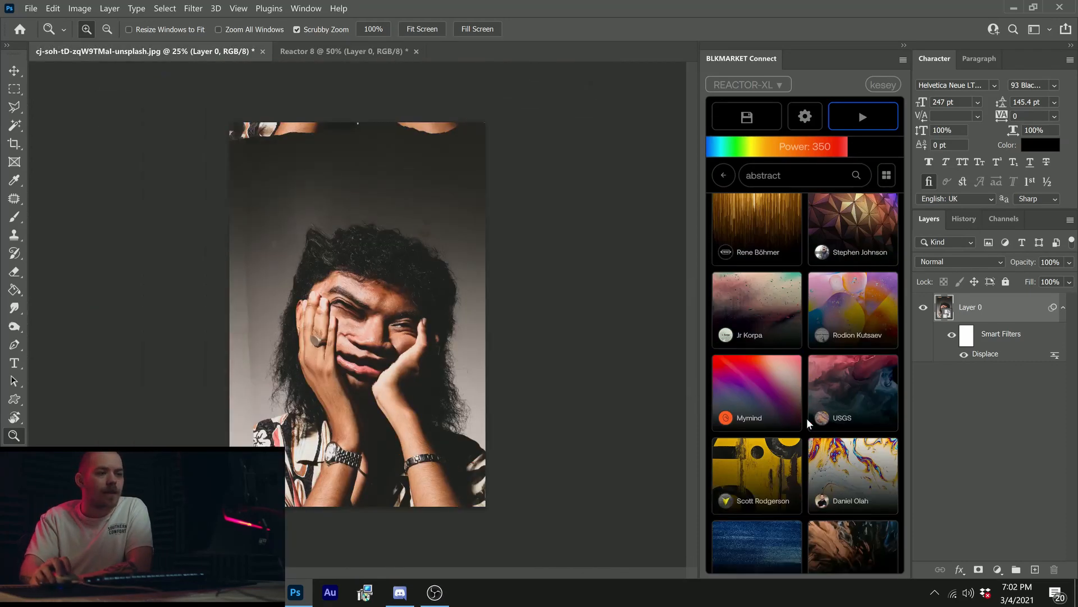
scroll(805, 417, down, 1)
scroll(775, 320, down, 2)
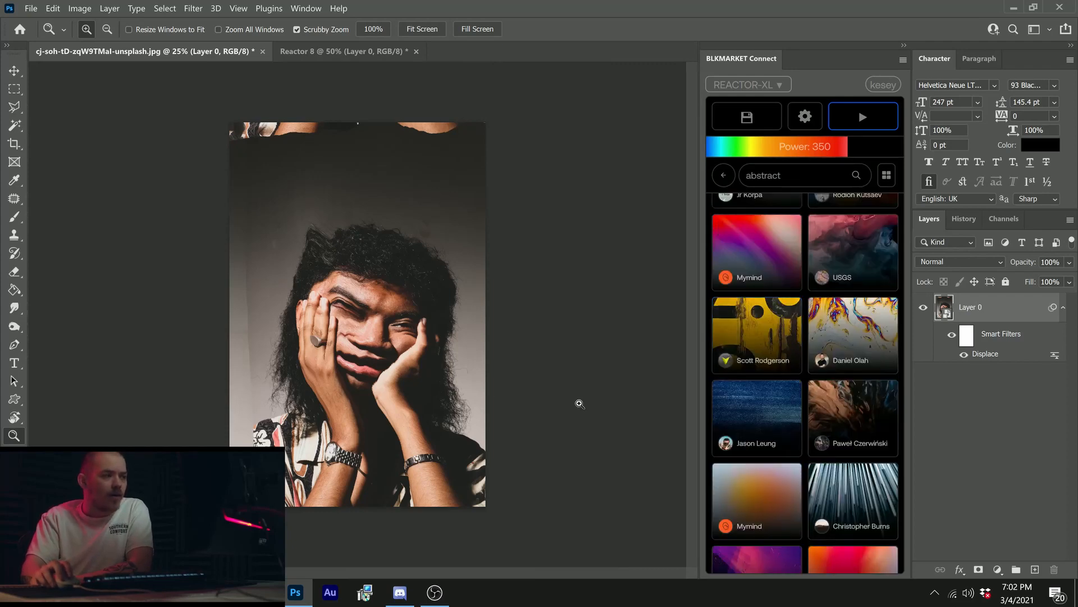
key(ctrl+plus)
scroll(863, 420, down, 2)
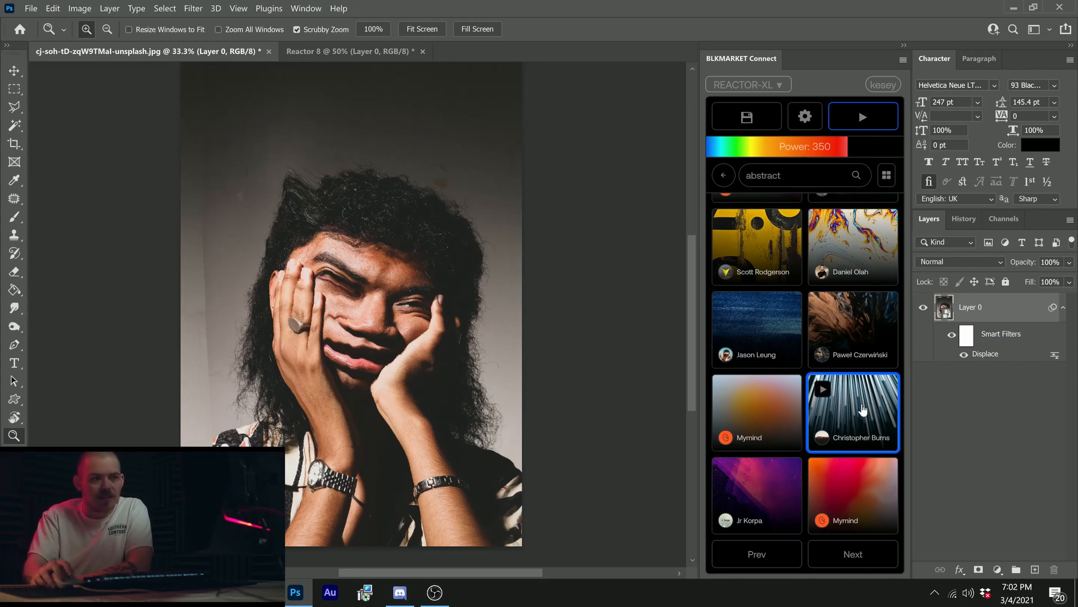
Step: Try running Reactor on the portrait with the light-streak image at power 350, and undo the displacement
click(859, 115)
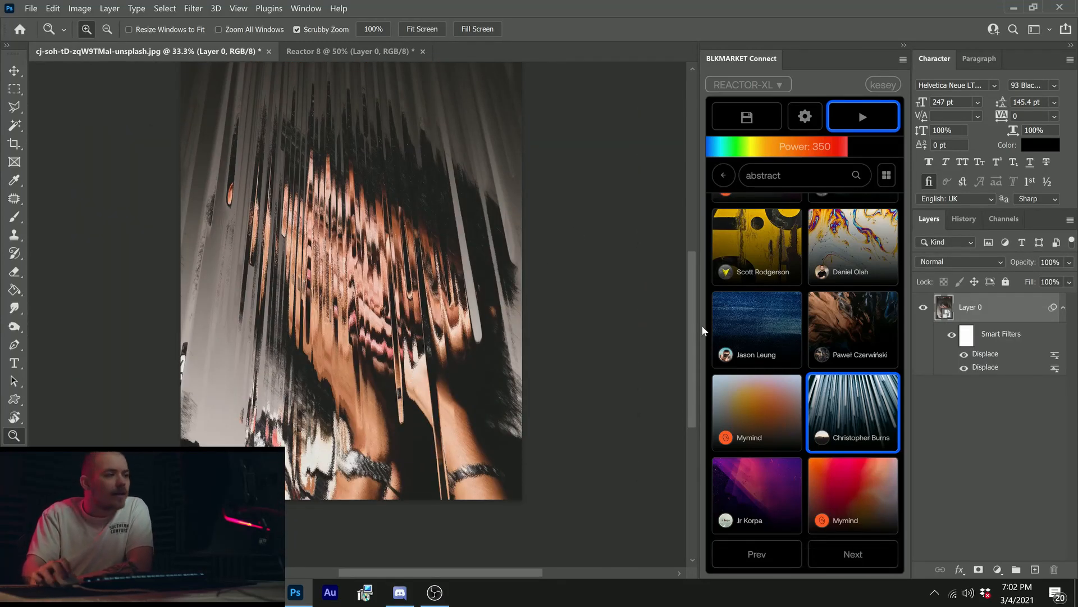
key(ctrl+z)
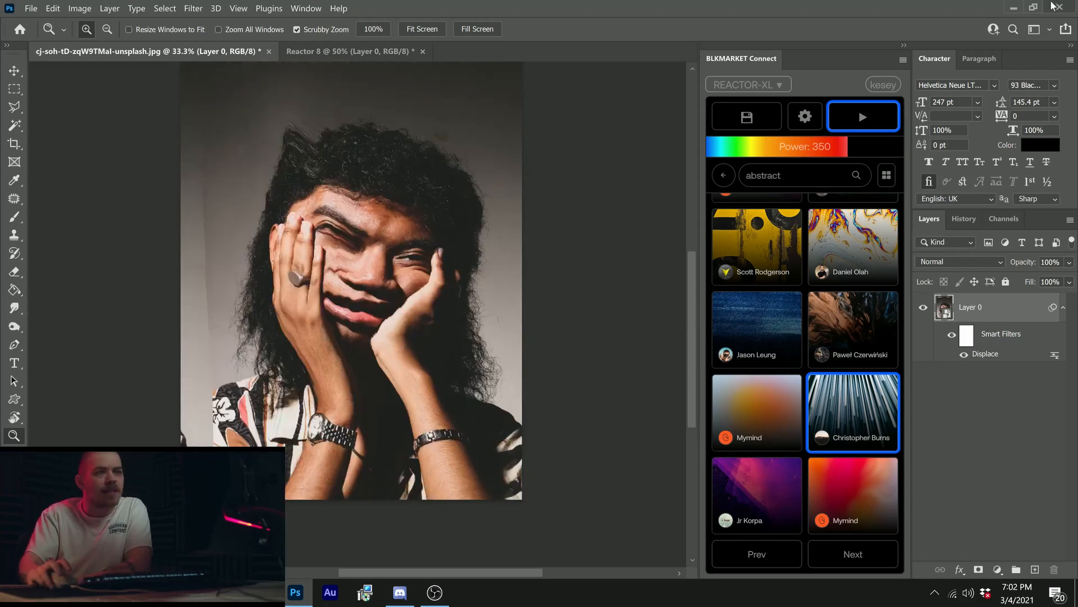
Step: Set Reactor's power to 100 px horizontal and 0 px vertical, and run the light-streak image on the portrait
click(739, 153)
click(805, 117)
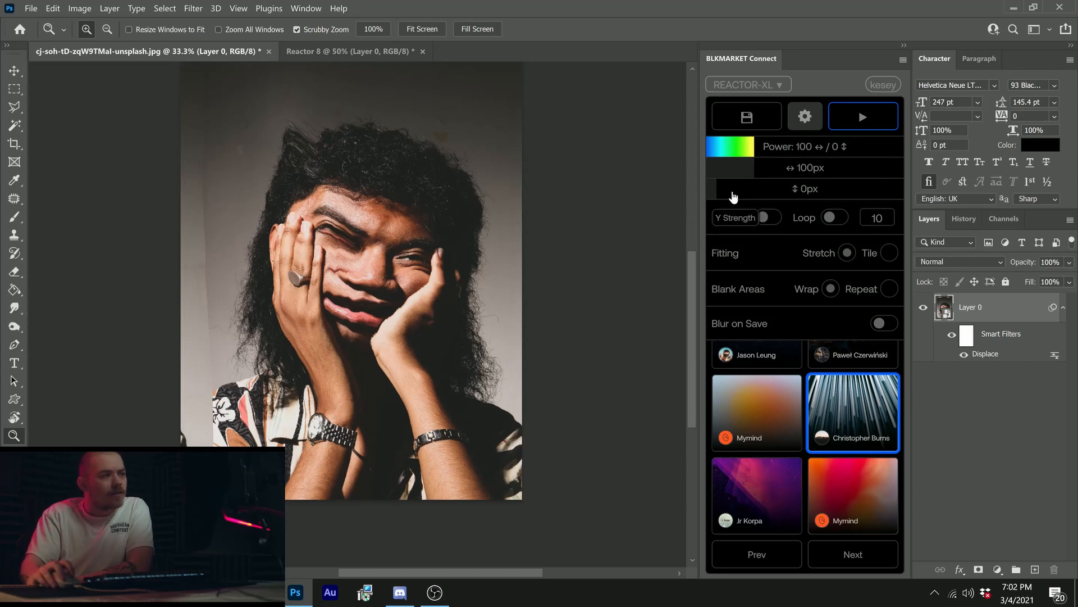
click(861, 114)
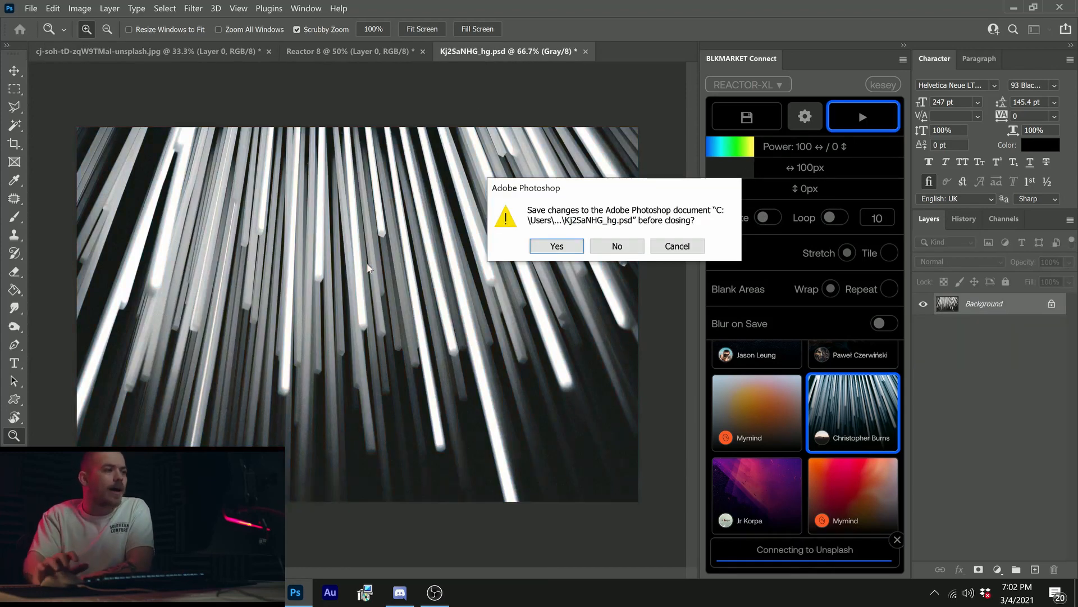
Step: Close the light-streak map document without saving, and undo the displacement on the portrait
key(n)
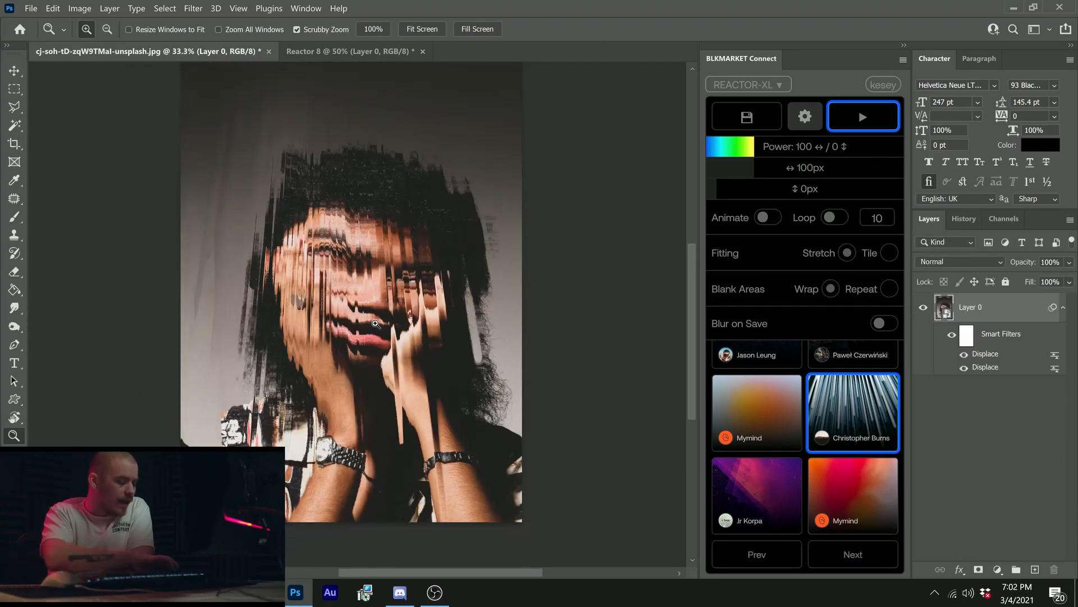
key(ctrl+z)
Step: Try running the light-streak image on the portrait at 310 px horizontal and 0 px vertical, and undo it
click(830, 168)
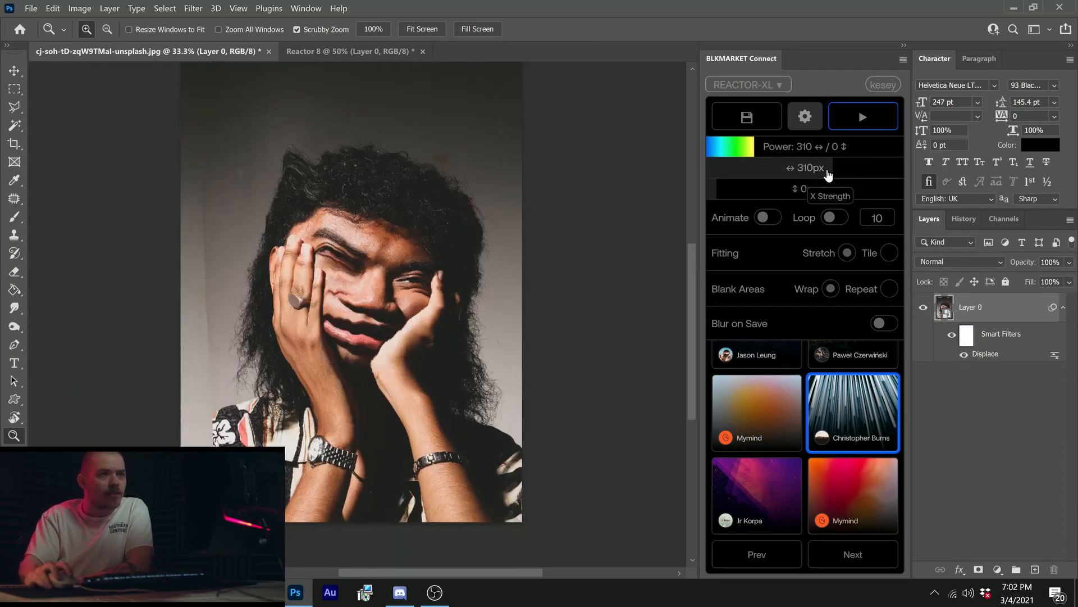
click(878, 116)
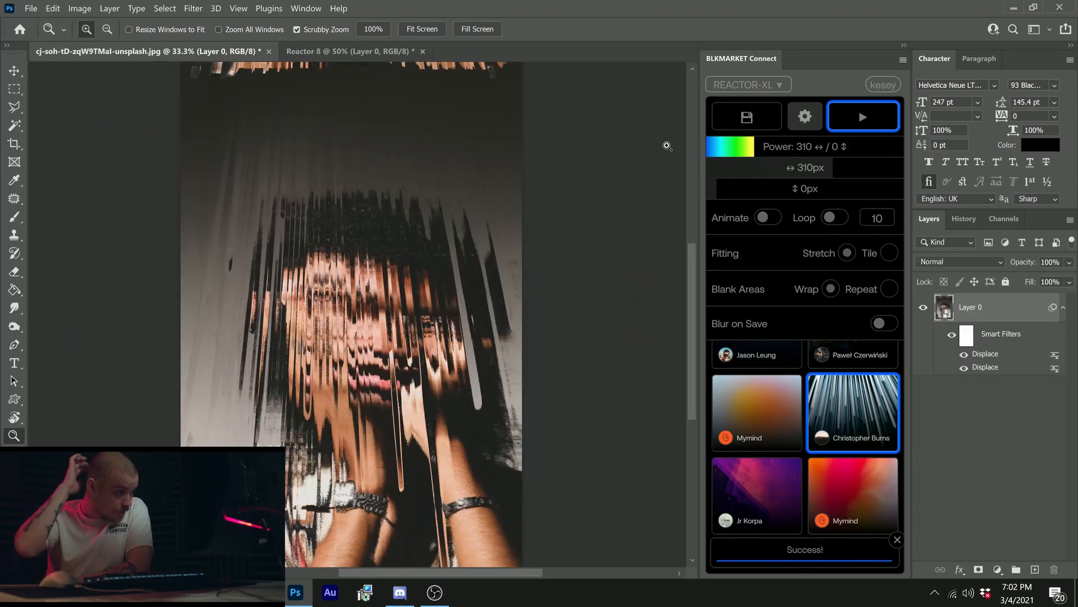
click(417, 304)
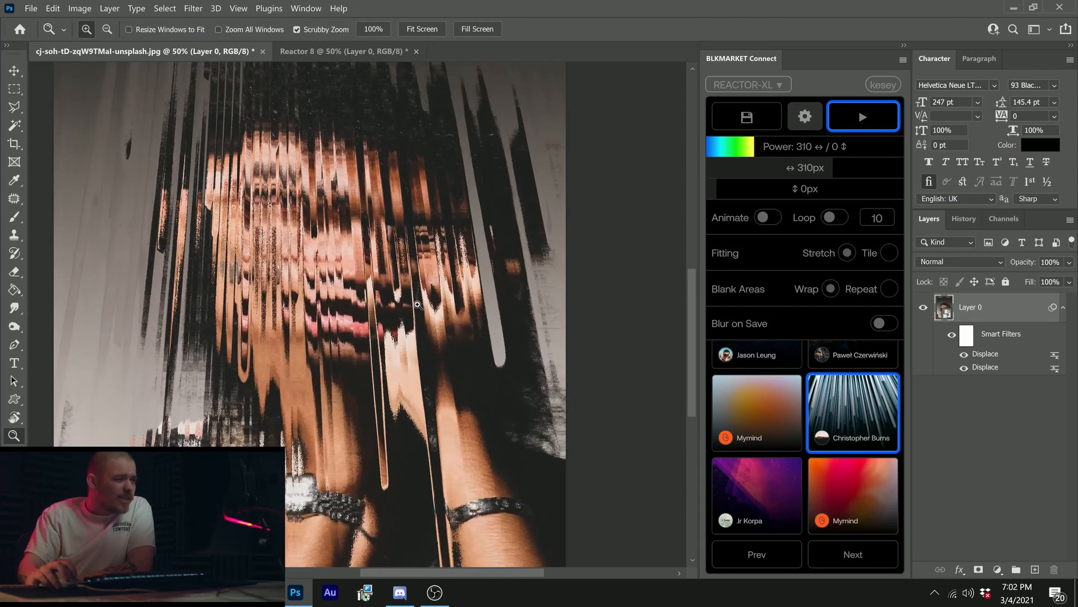
key(ctrl+z)
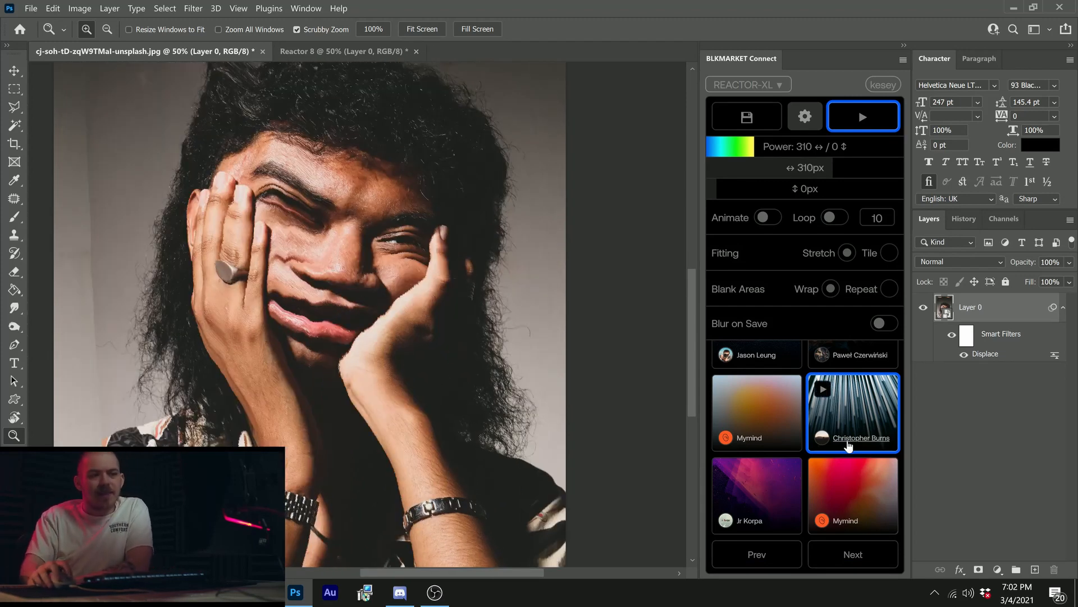
Step: Browse the next two pages of abstract Unsplash images with the settings hidden, and select the orange sand dune image
click(848, 550)
click(816, 129)
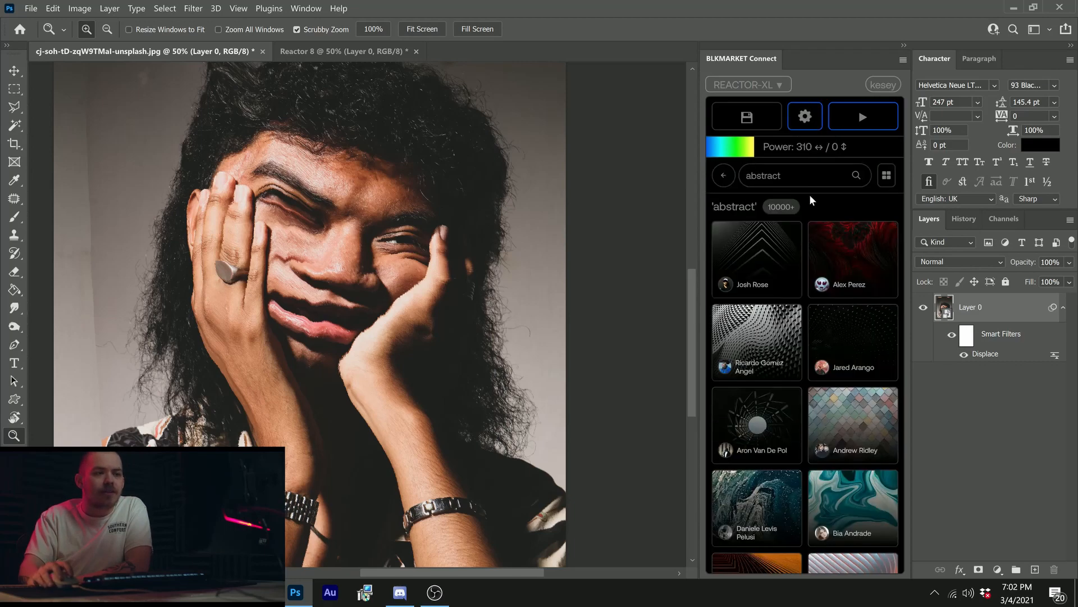
scroll(806, 355, down, 3)
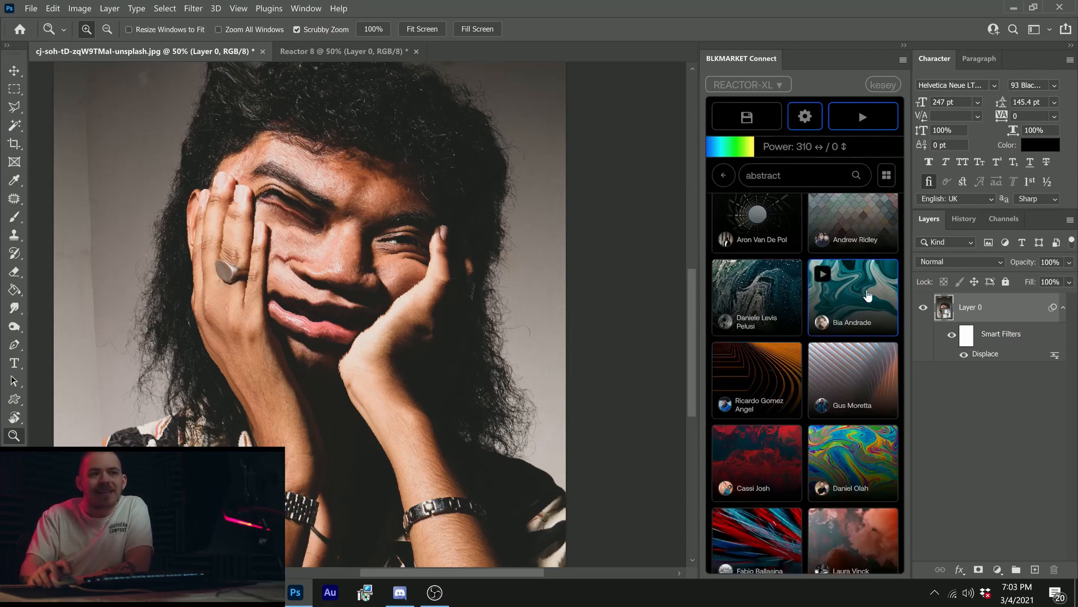
scroll(809, 362, down, 2)
scroll(811, 366, down, 3)
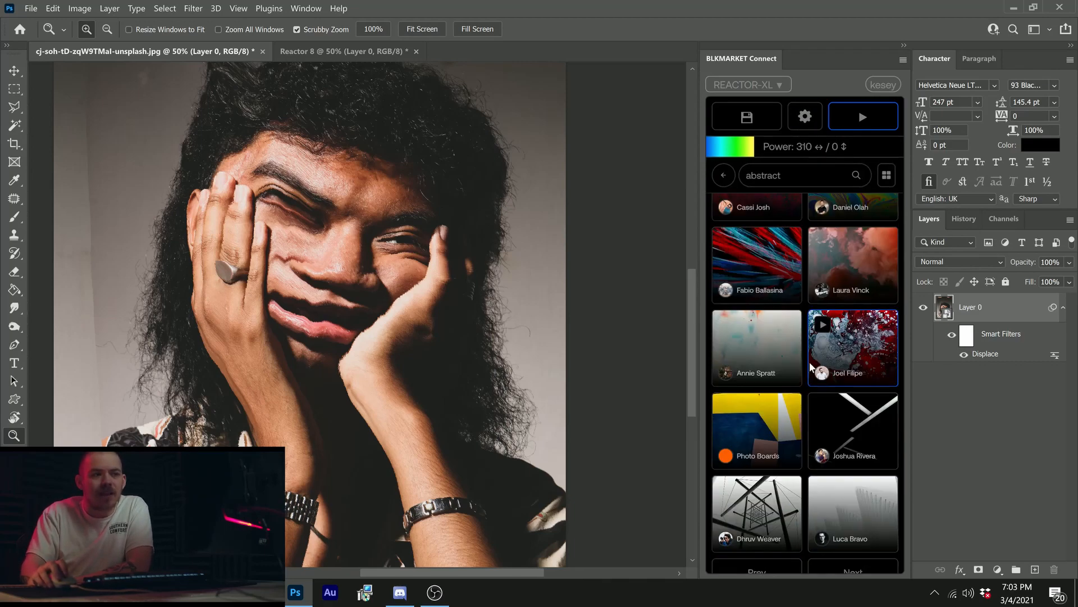
click(855, 564)
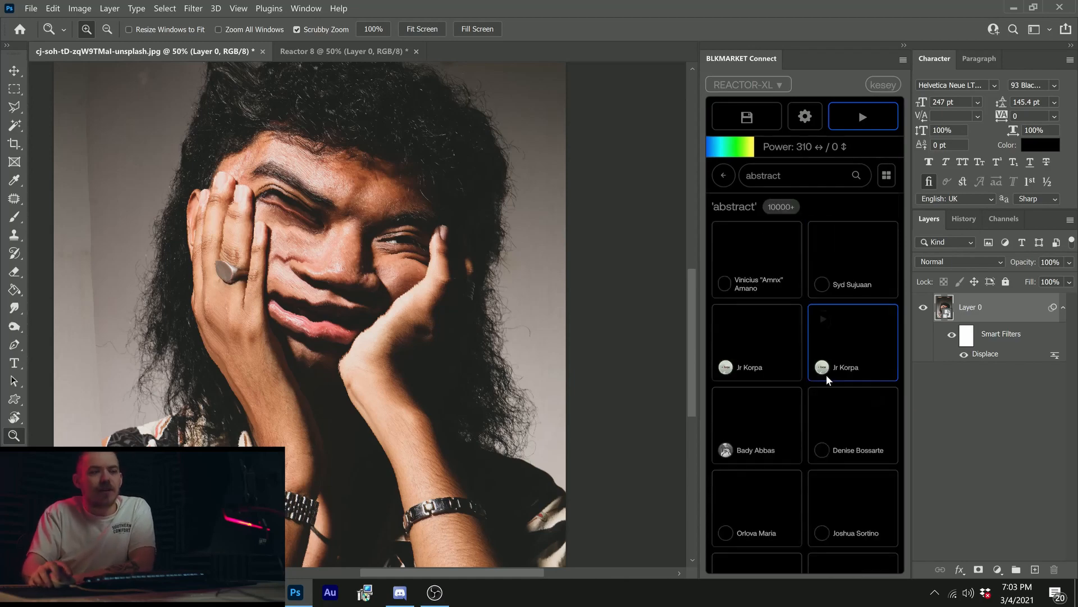
scroll(802, 291, down, 6)
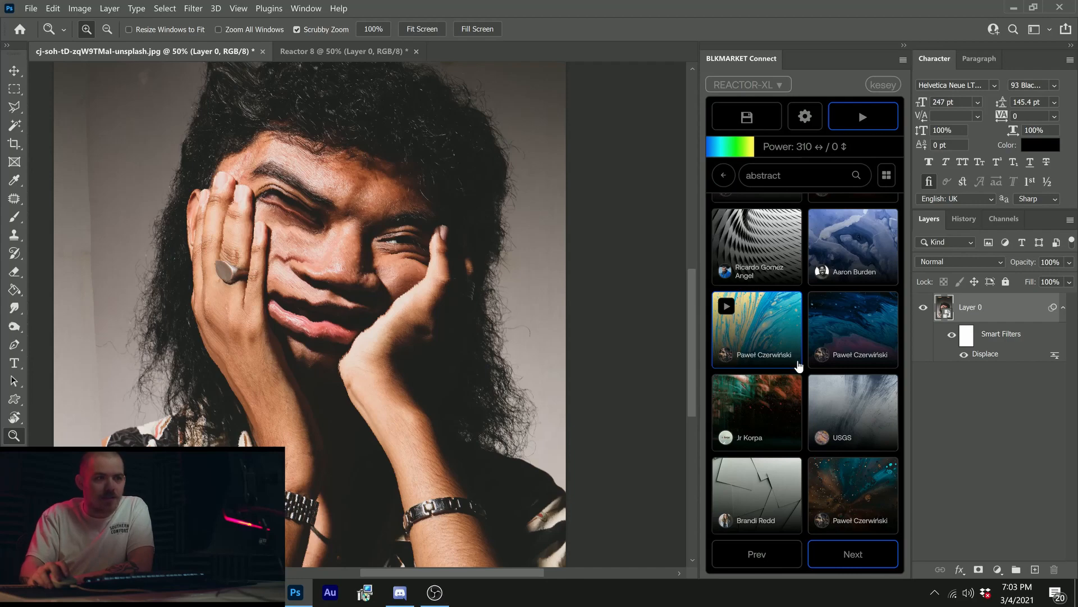
scroll(800, 369, up, 10)
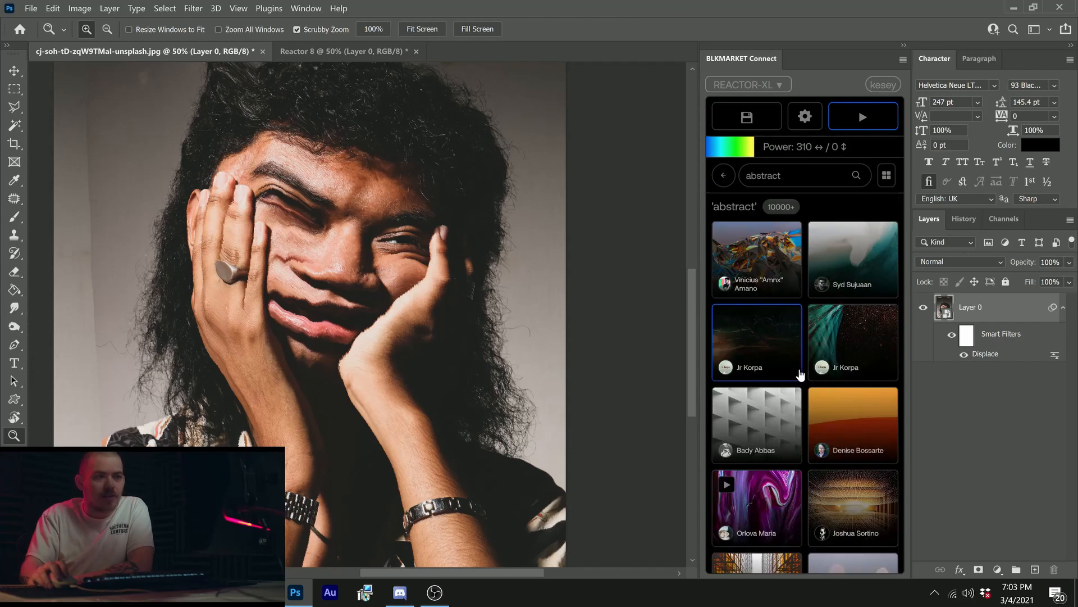
click(867, 429)
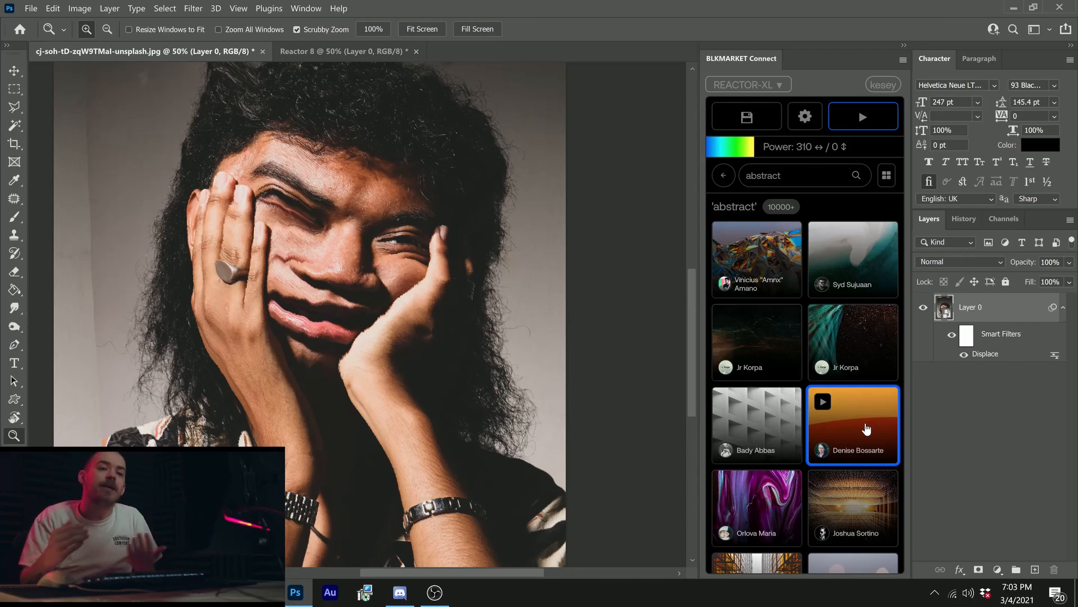
Step: Set Reactor's overall power to 250, run the orange dune image on the portrait, and undo the displacement
click(805, 116)
click(805, 116)
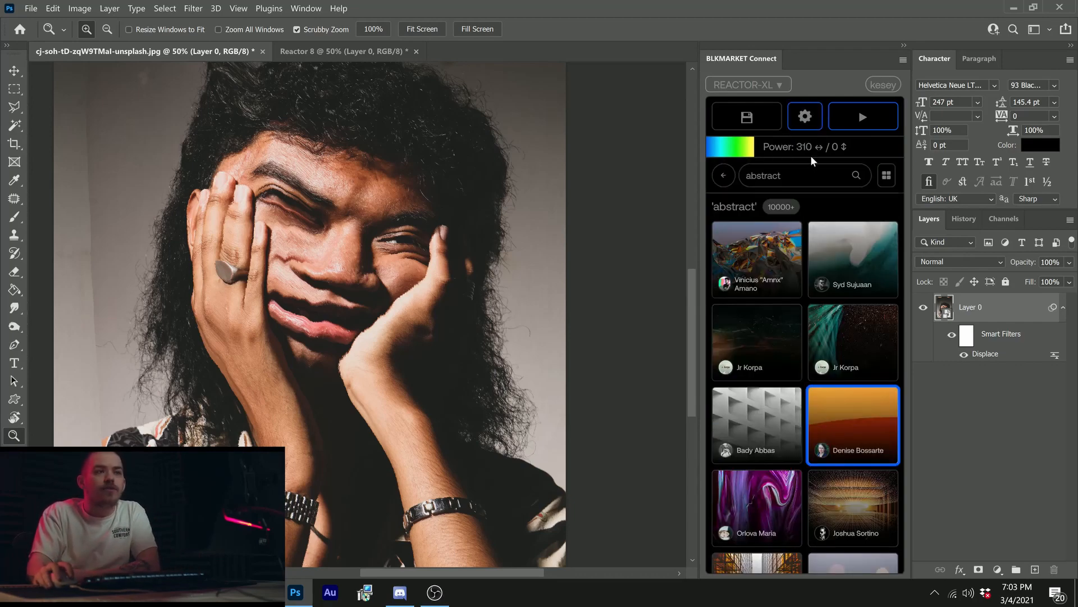
drag(810, 155, 807, 151)
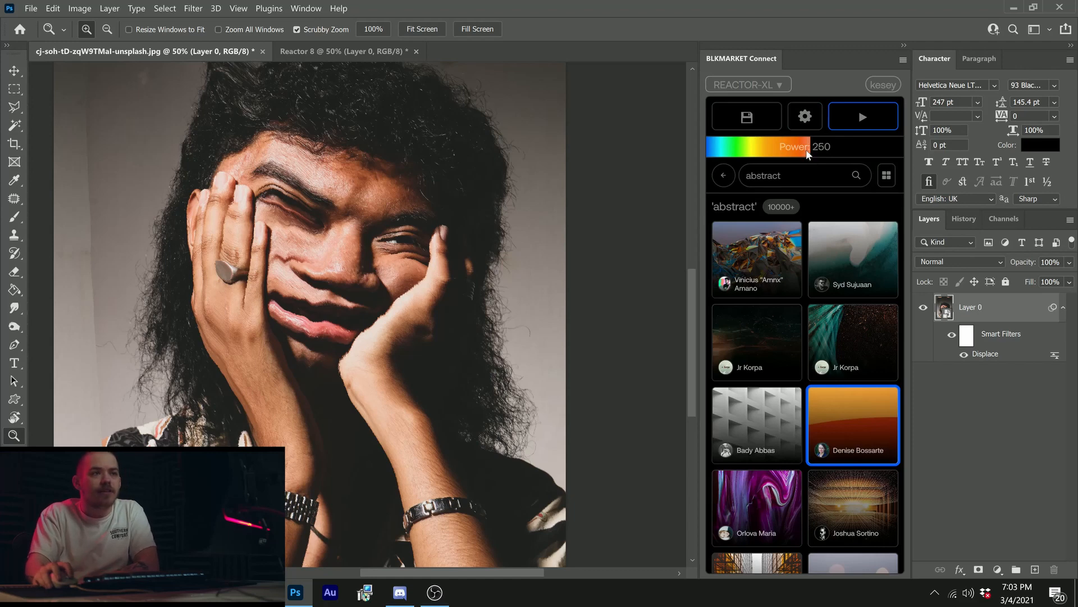
click(869, 121)
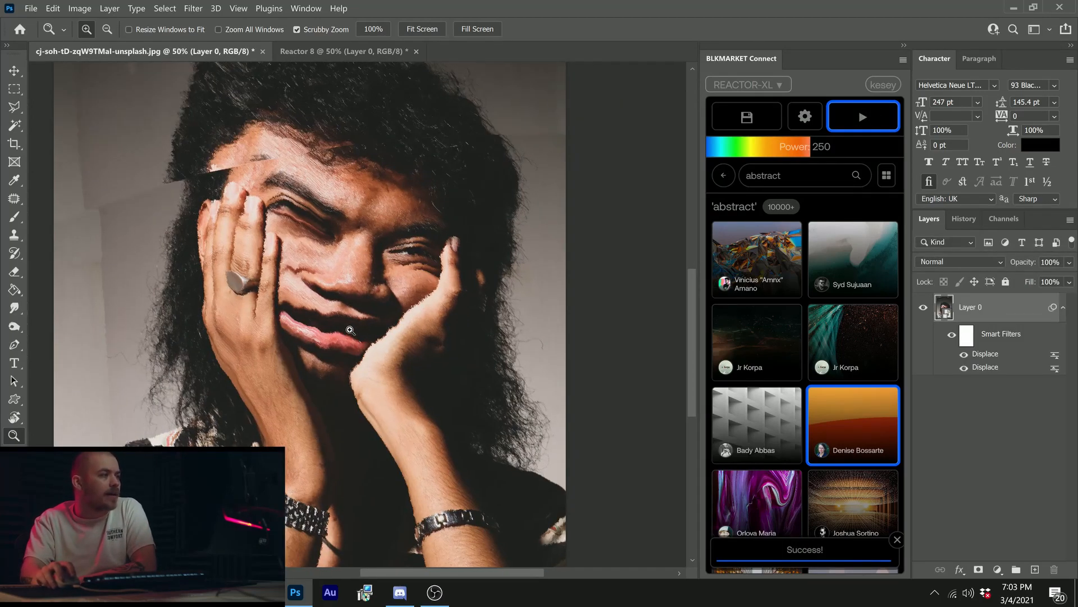
alt+click(335, 245)
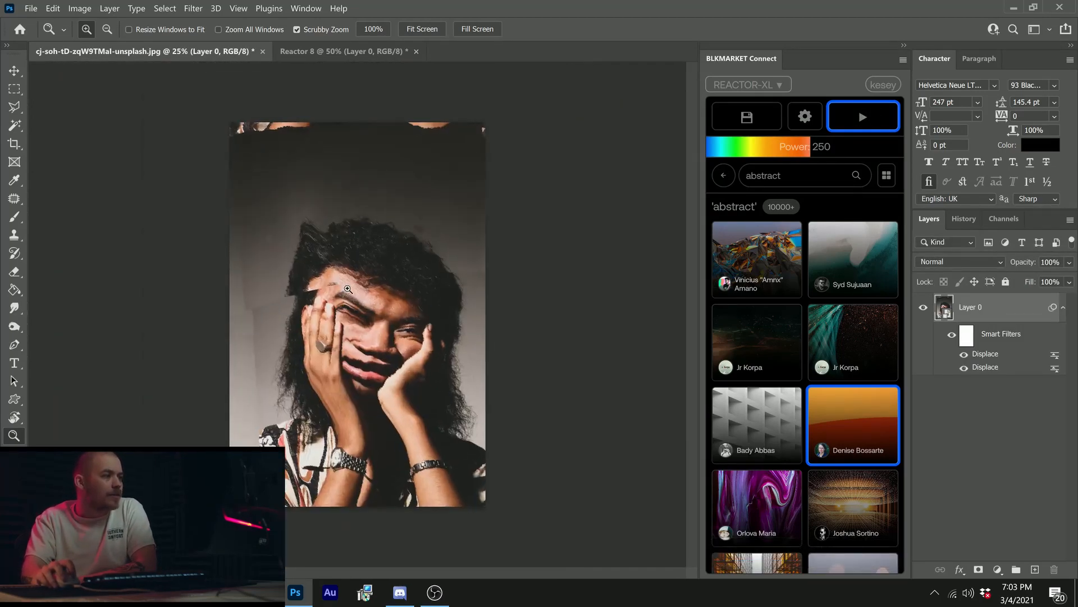
click(348, 288)
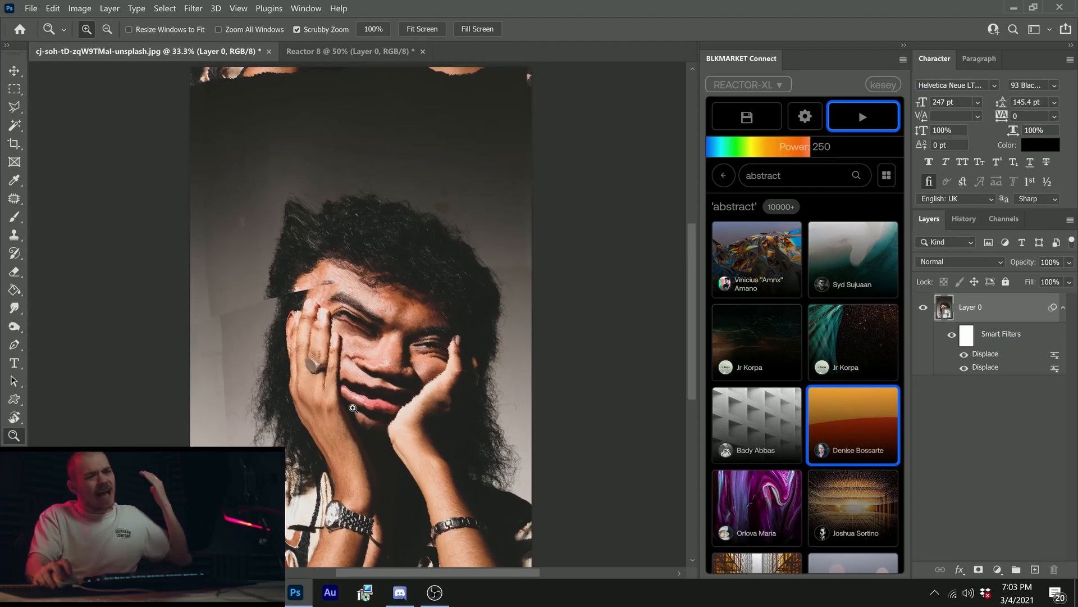
key(ctrl+z)
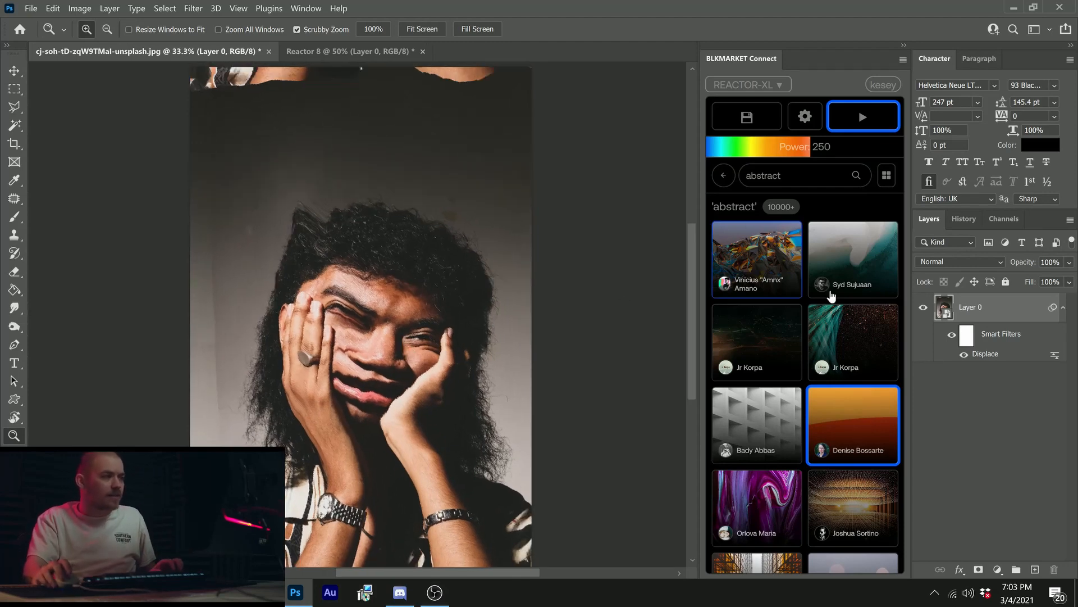
Step: Duplicate the portrait layer Layer 0 and rasterize the copy
key(ctrl+j)
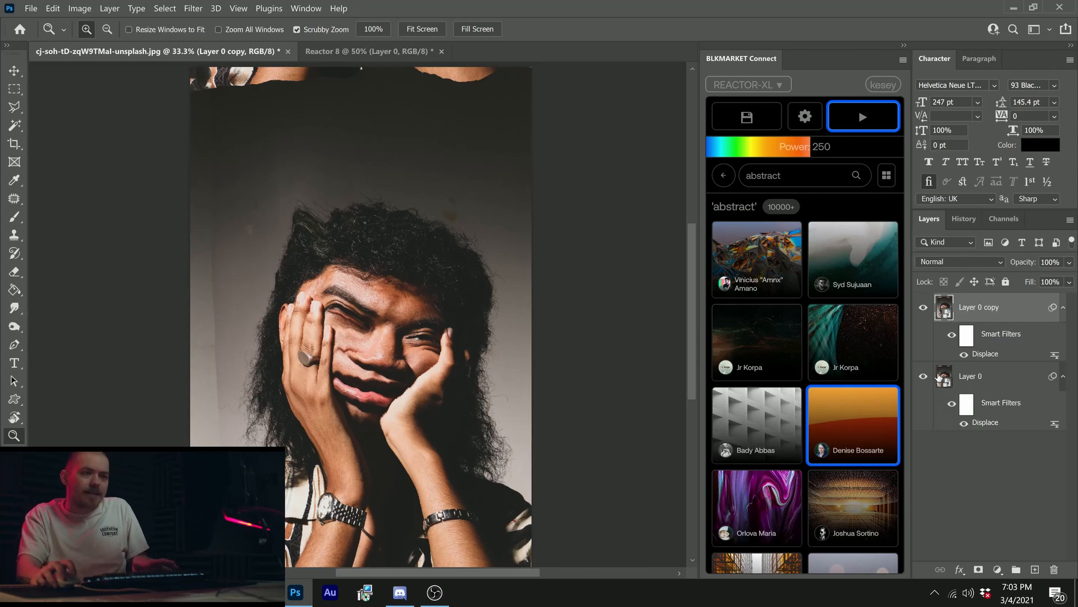
right_click(1011, 310)
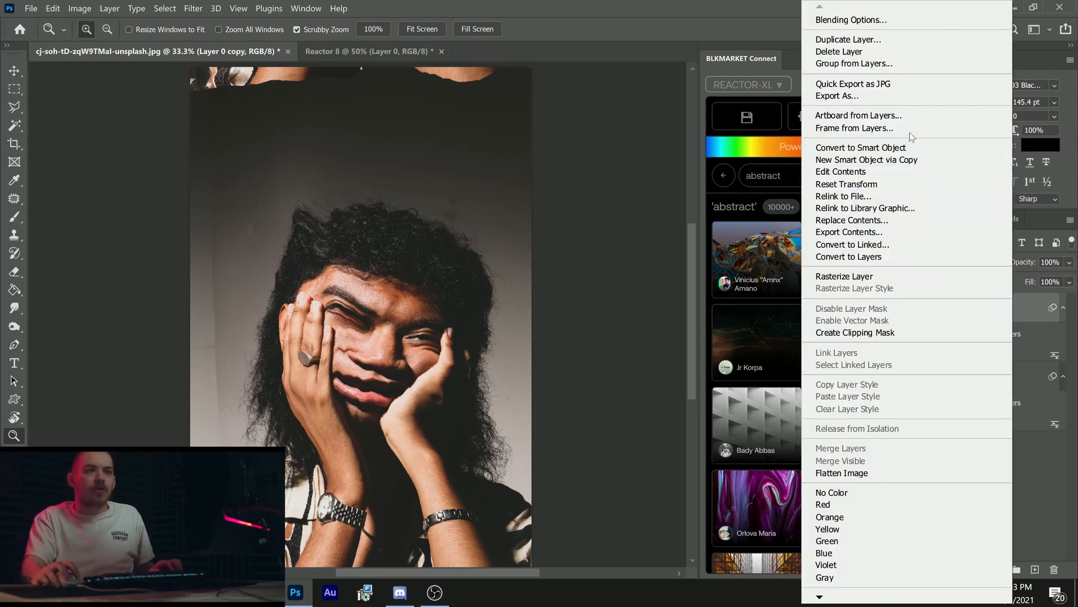
click(908, 278)
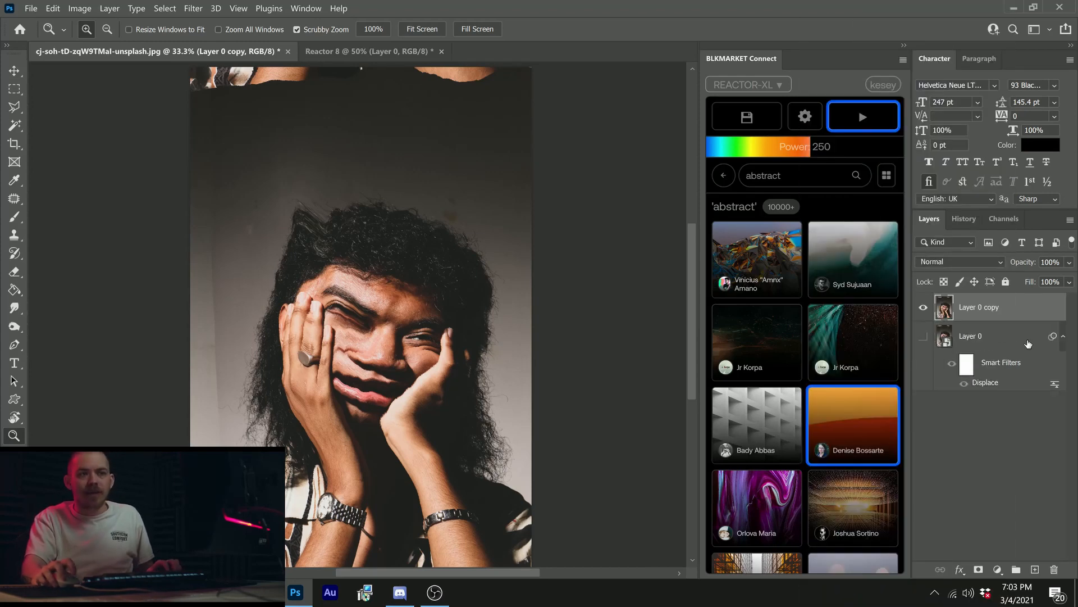
Step: Toggle both layers' visibility to compare them, leave only the rasterized copy visible, and select it
click(917, 335)
click(923, 310)
click(923, 337)
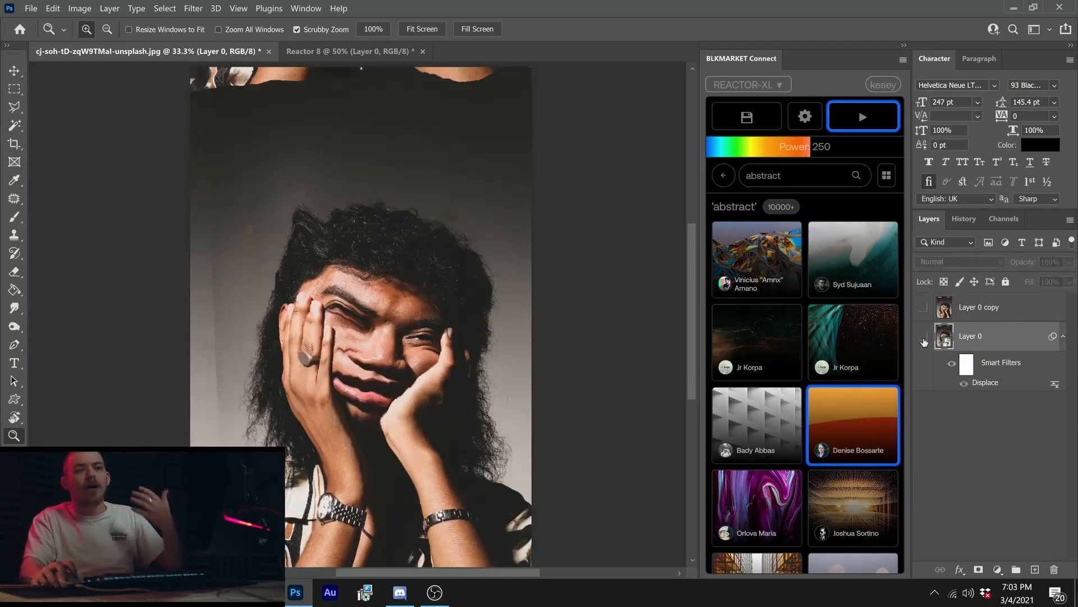
click(924, 337)
click(924, 306)
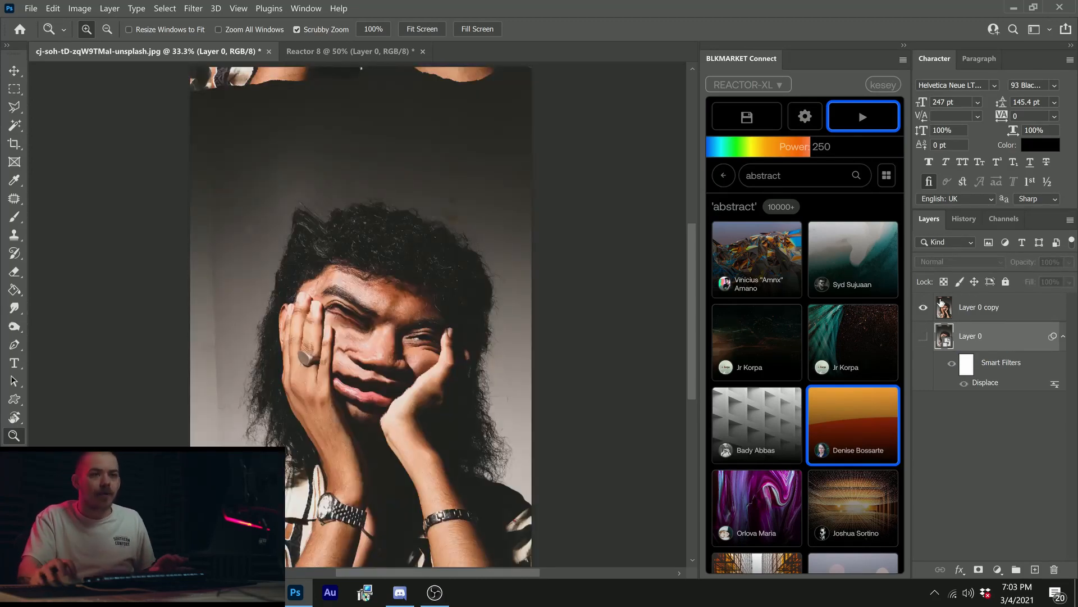
click(941, 303)
Step: Draw a rectangular marquee selection across the full width of the portrait, covering the face from the hair to the chin
key(m)
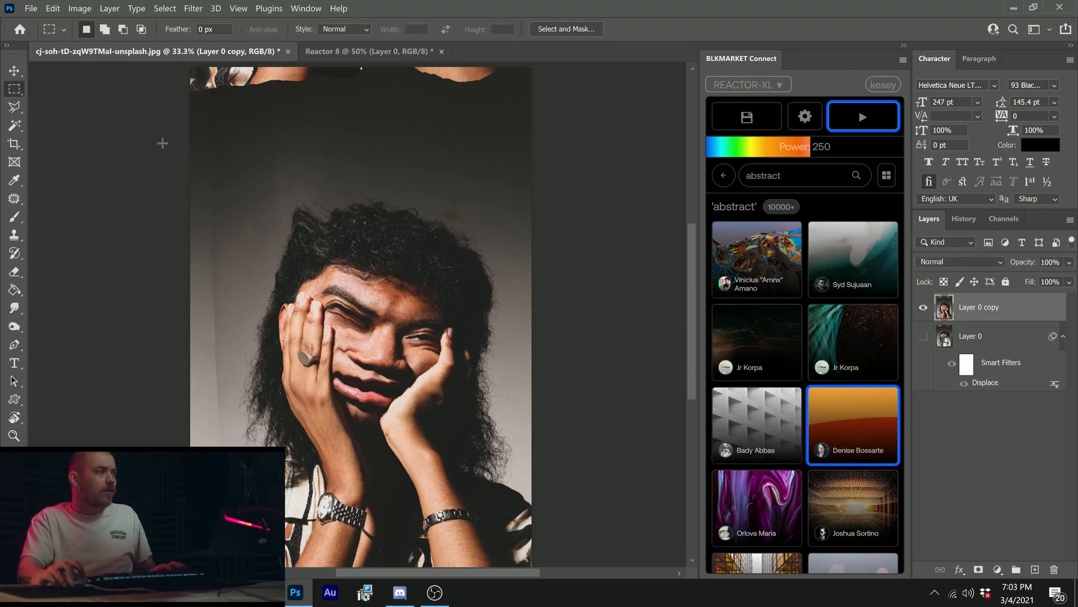
drag(162, 159, 606, 422)
drag(466, 329, 466, 375)
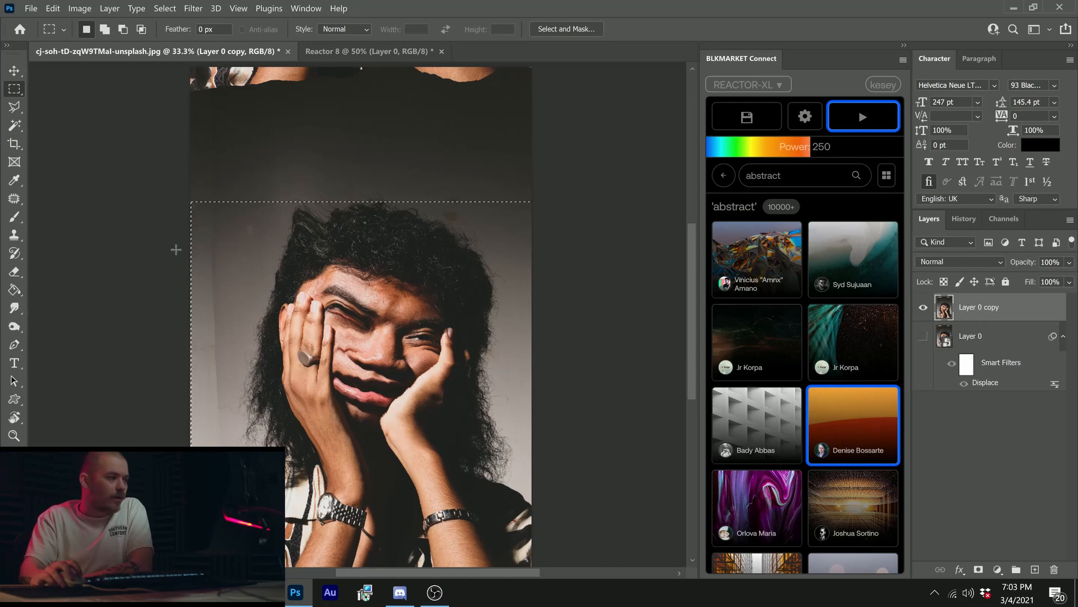
scroll(175, 249, down, 2)
drag(169, 183, 578, 400)
Step: Run the saved map 8rEJiVQk1Vw.psd on the selected band of the rasterized copy, and deselect
click(748, 116)
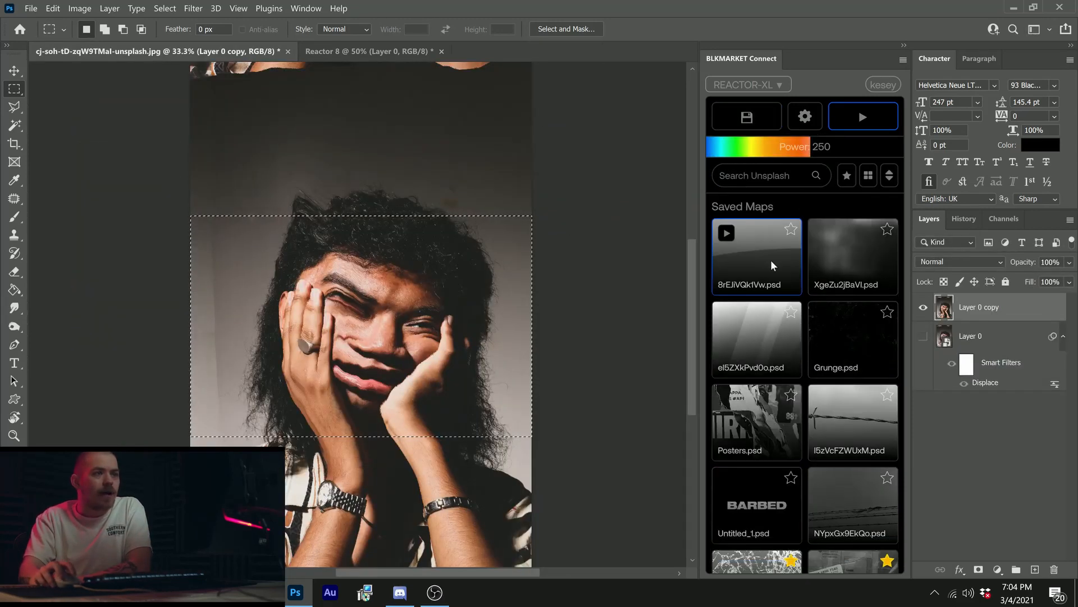
click(770, 260)
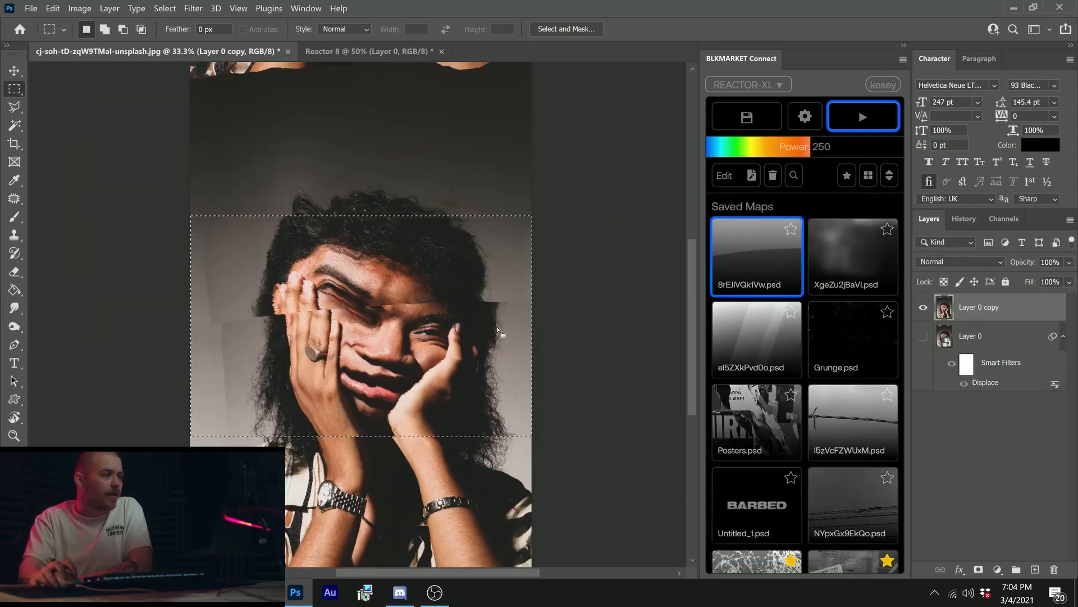
key(ctrl+d)
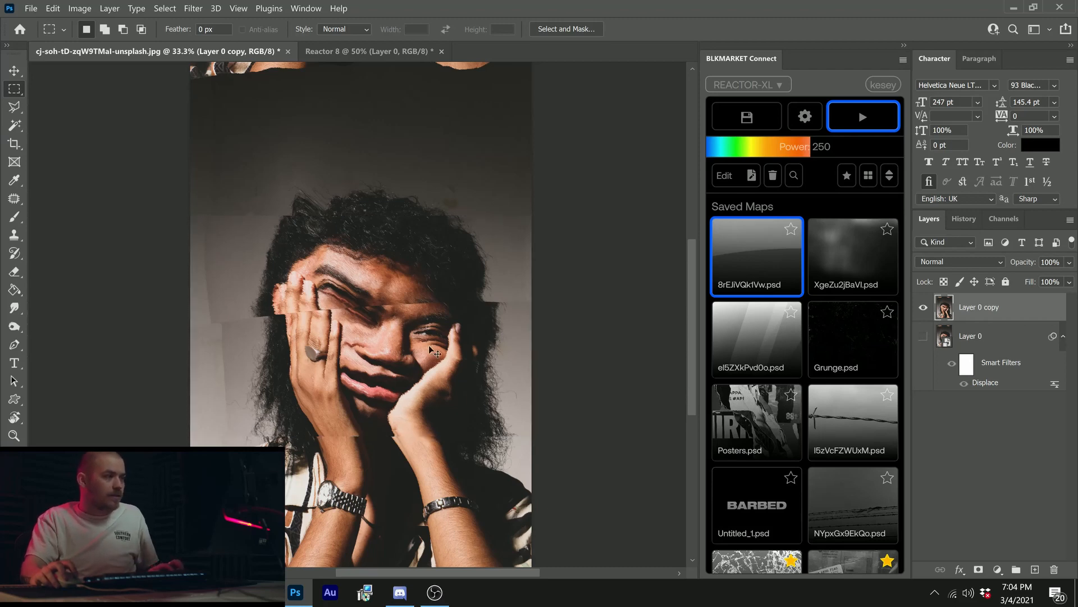
Step: Undo the displacement, shift the selection slightly down the face, and run the same saved map again
key(ctrl+z)
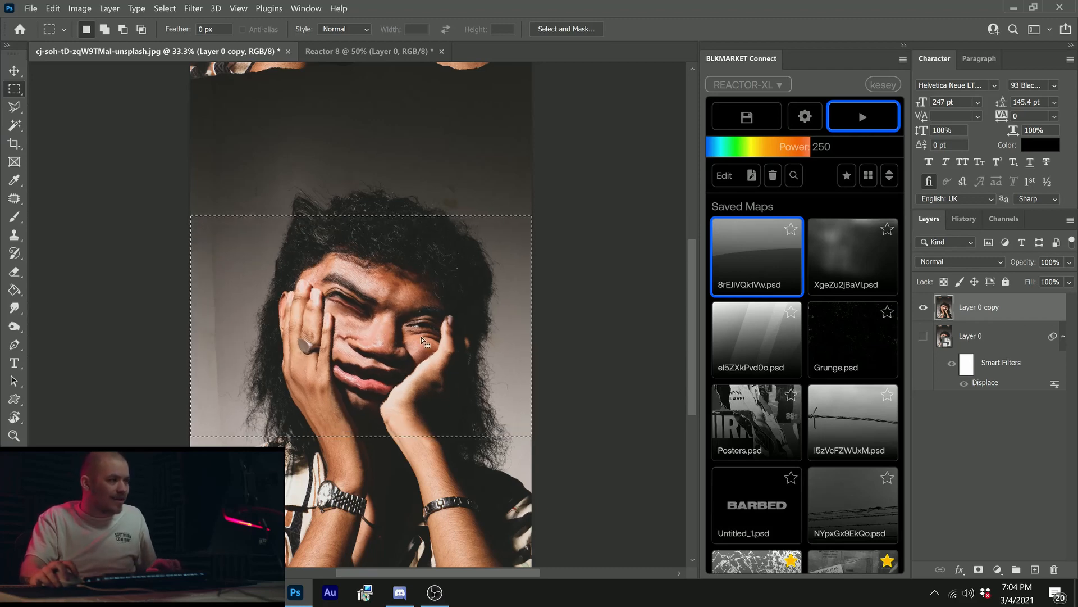
drag(455, 280, 455, 309)
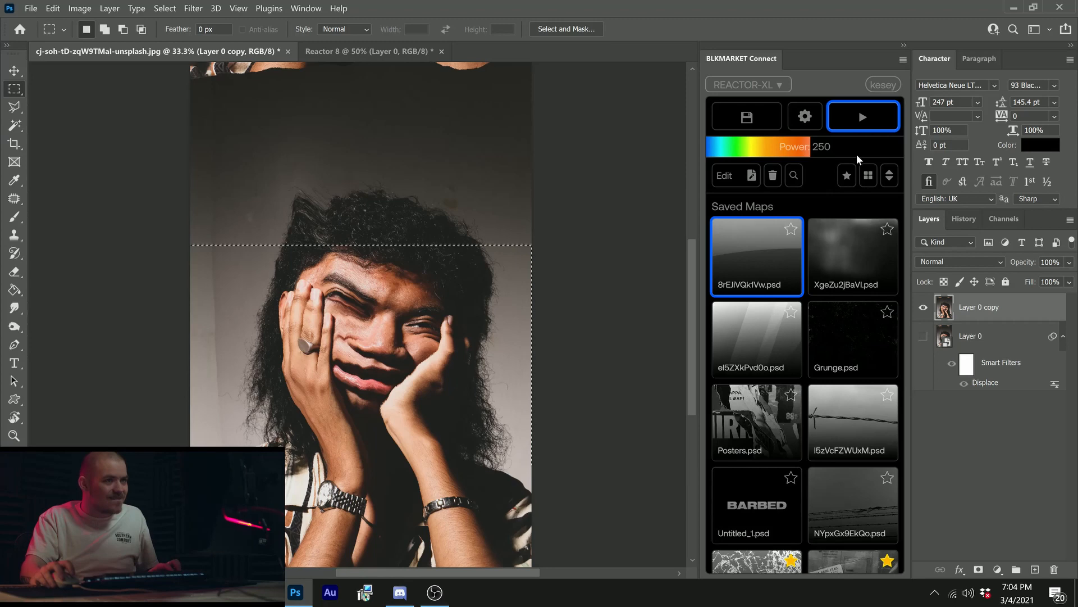
click(886, 120)
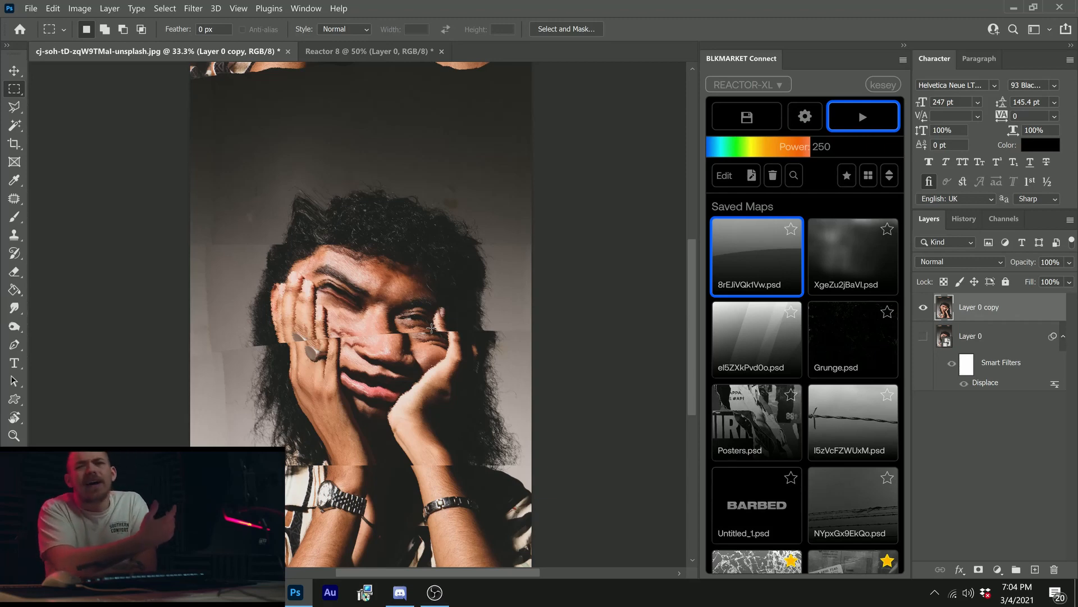
Step: Undo the second displacement, clear the selection, and delete the rasterized Layer 0 copy
key(ctrl+z)
key(ctrl+z)
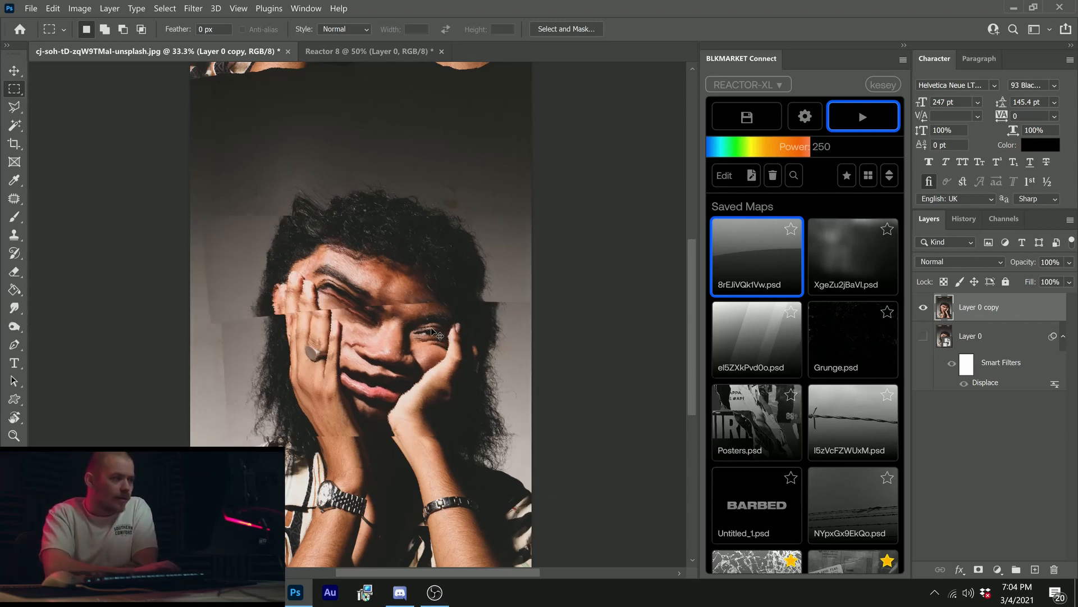
key(ctrl+z)
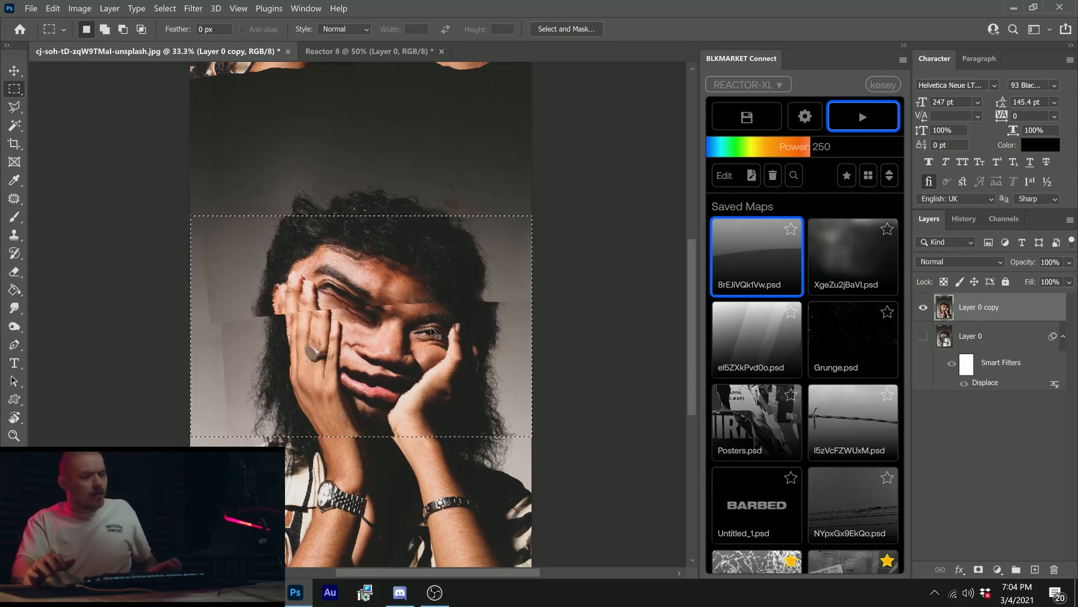
key(ctrl+d)
key(Delete)
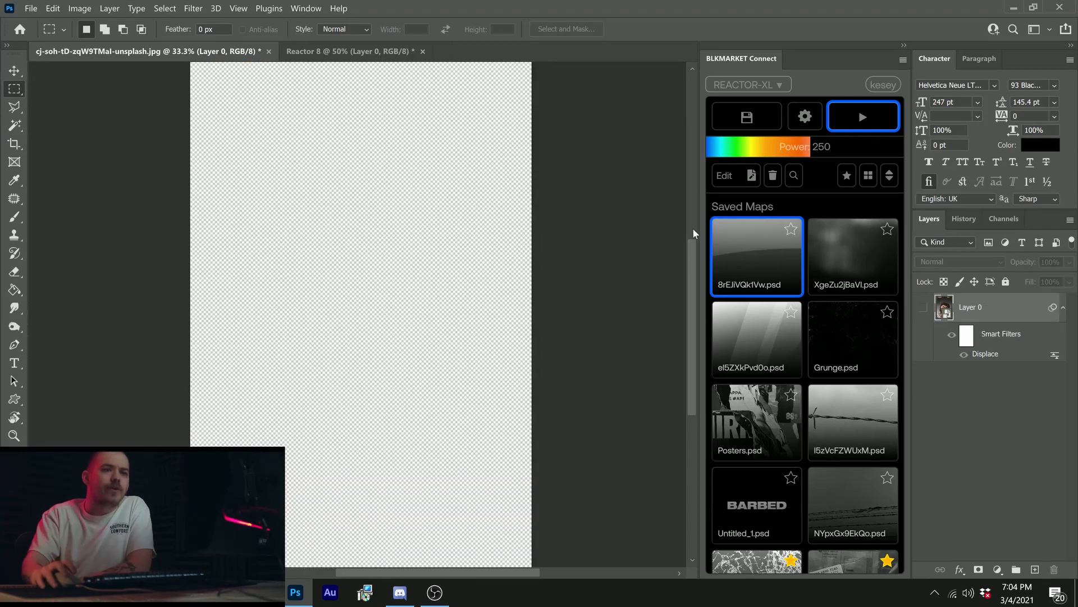
Step: Show Layer 0 again and remove its Displace smart filter
click(924, 307)
drag(981, 335, 1054, 569)
scroll(593, 376, down, 2)
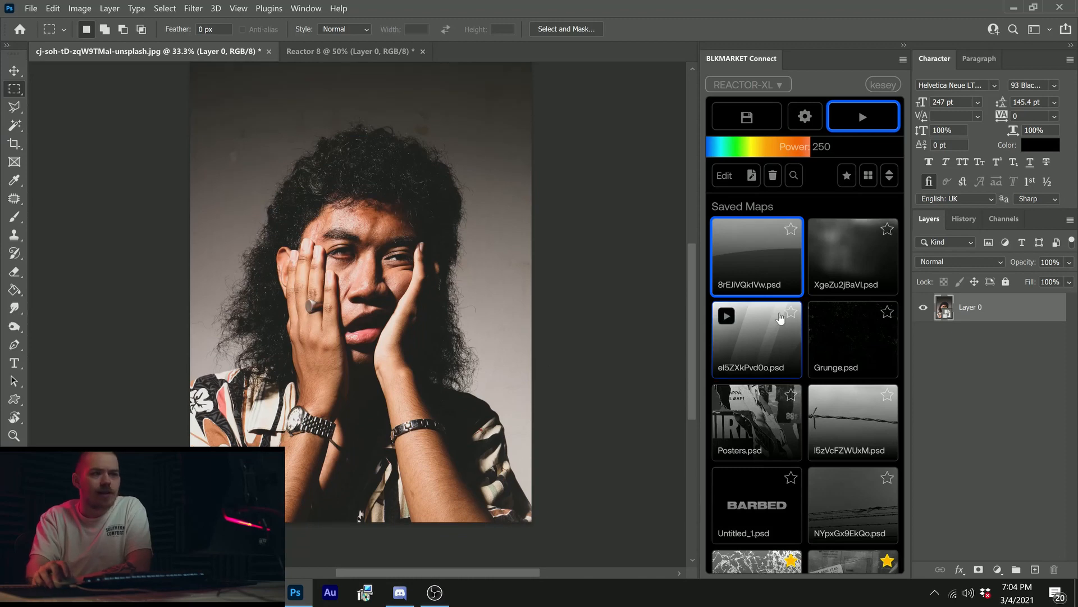
Step: Search Unsplash for "orb" and browse the resulting images
click(794, 175)
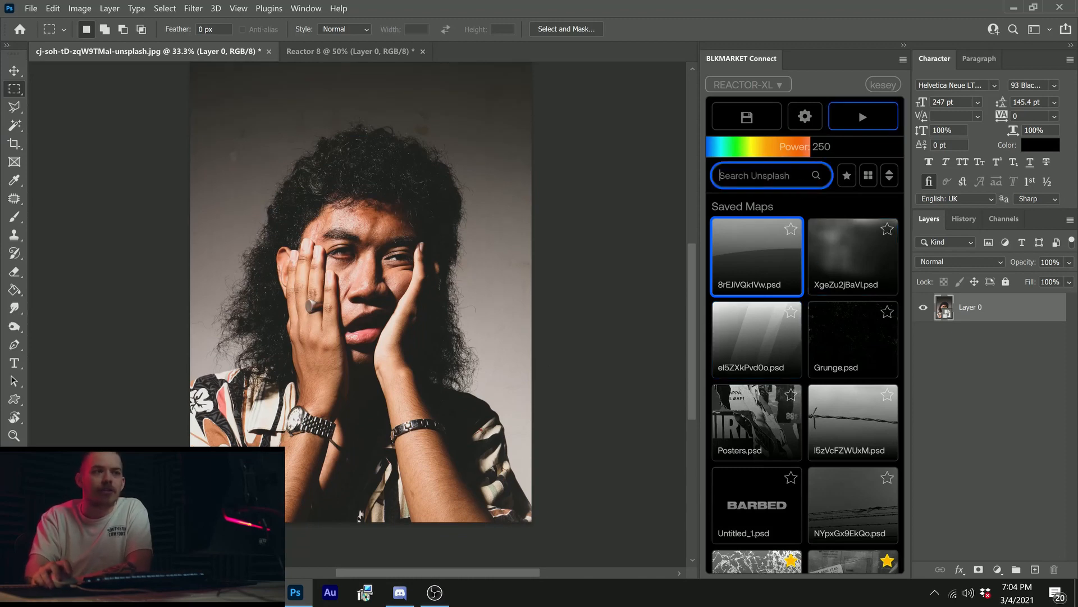
key(Return)
scroll(803, 287, down, 5)
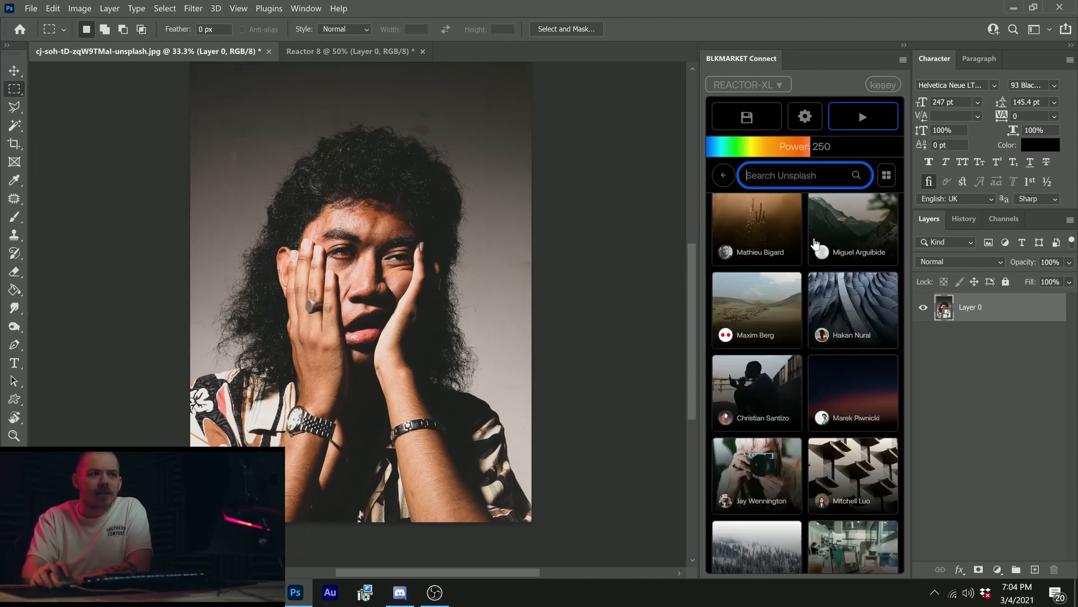
scroll(803, 282, down, 10)
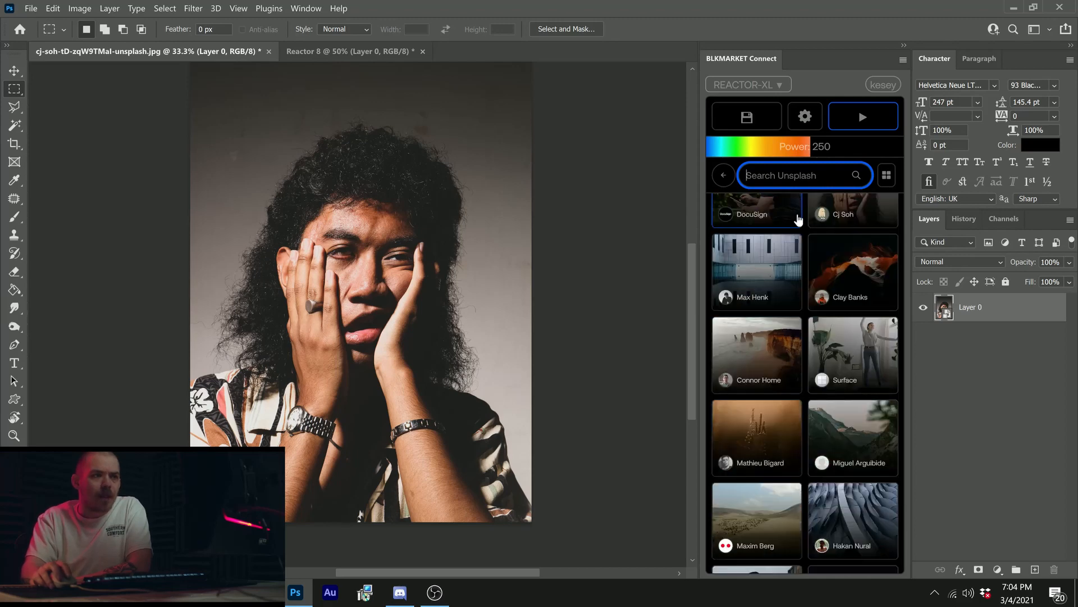
scroll(804, 382, up, 2)
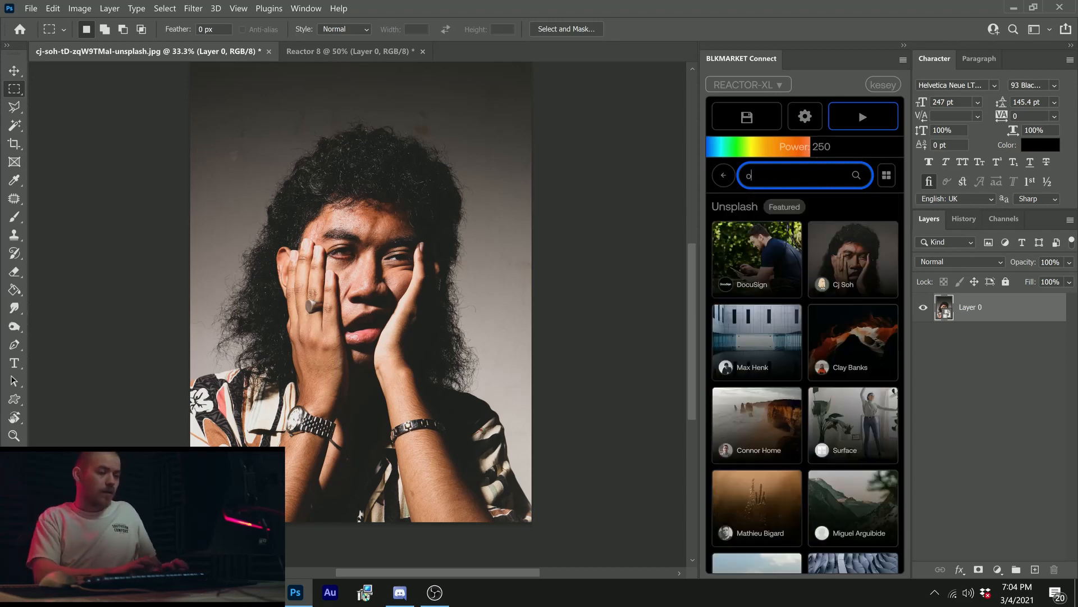
text(rb)
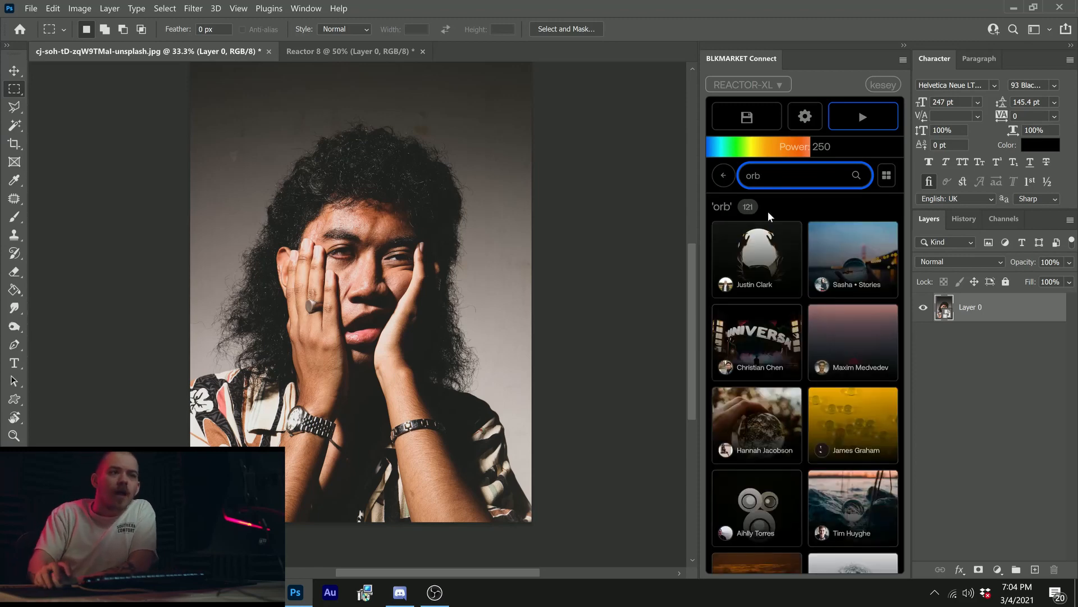
scroll(807, 227, down, 8)
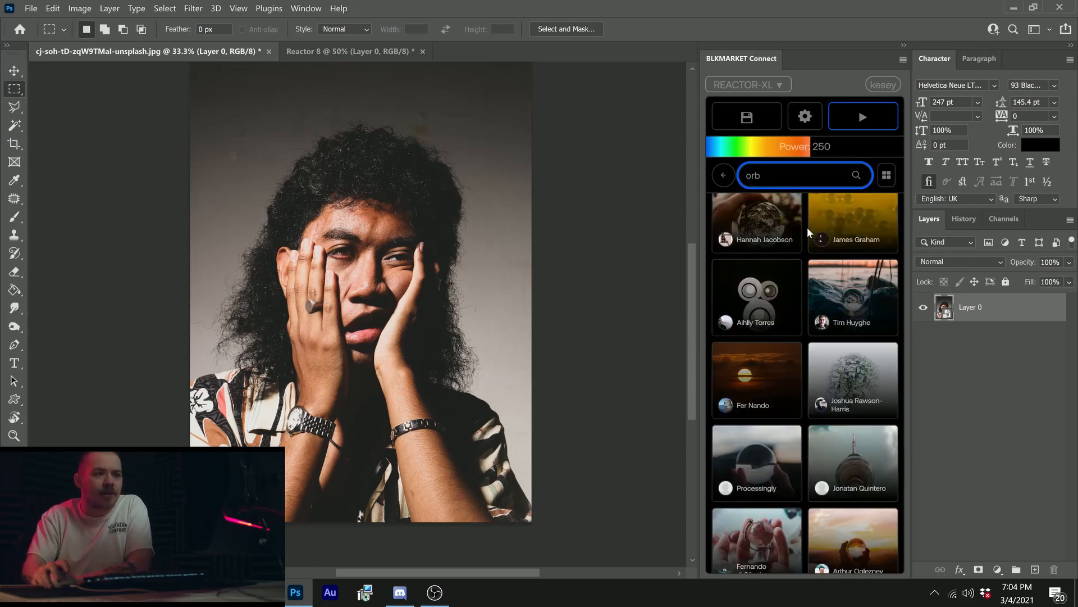
mouse_move(810, 232)
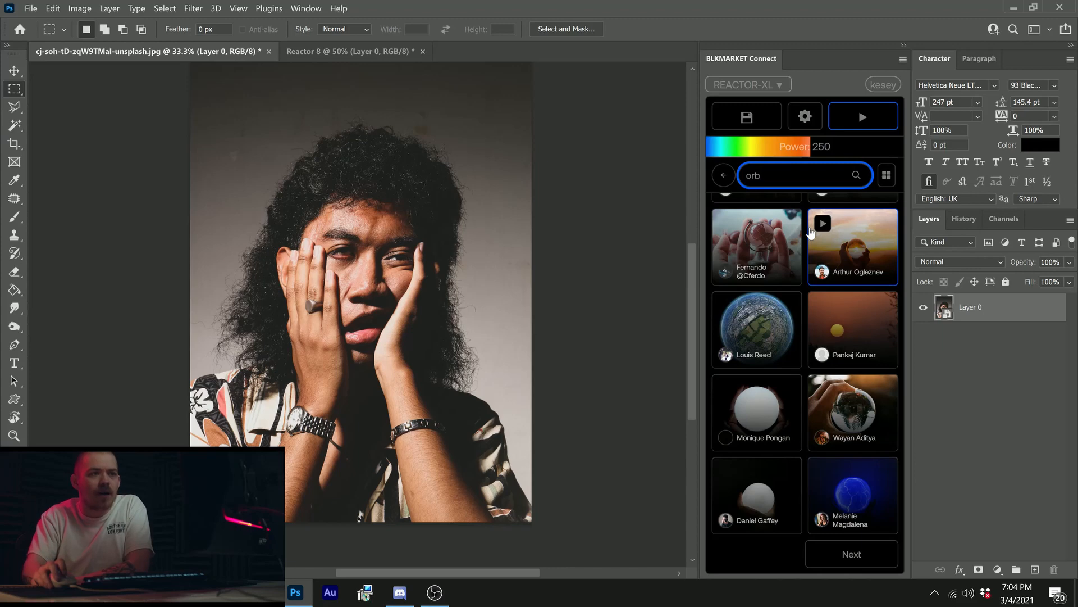
Step: Select the first "orb" result, the hands holding a glowing white sphere, and save it as a displacement map
scroll(811, 233, up, 8)
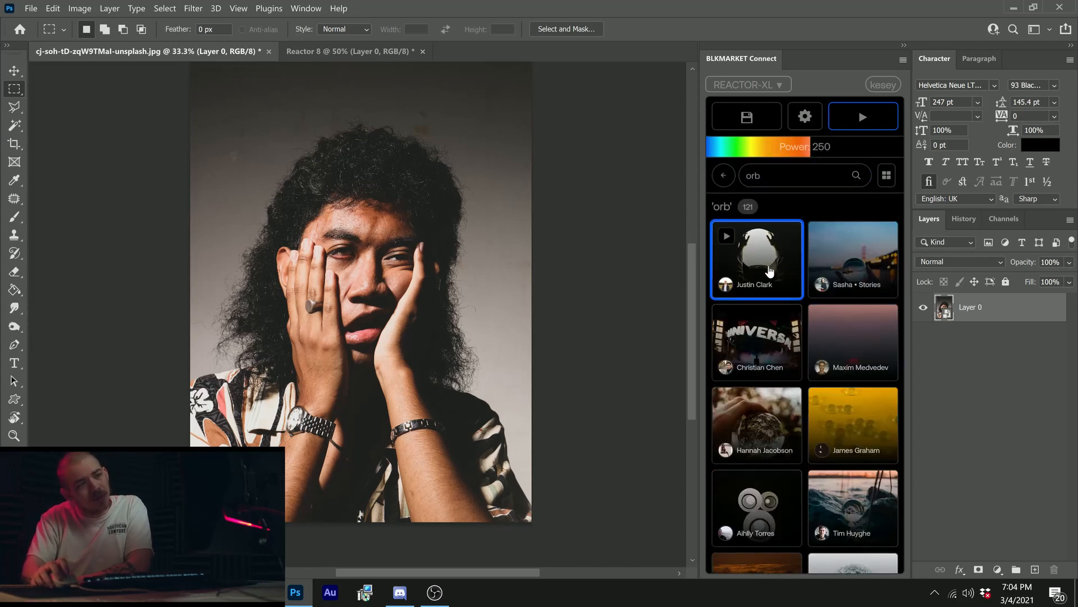
drag(395, 256, 397, 300)
key(z)
click(396, 301)
key(m)
scroll(627, 283, down, 1)
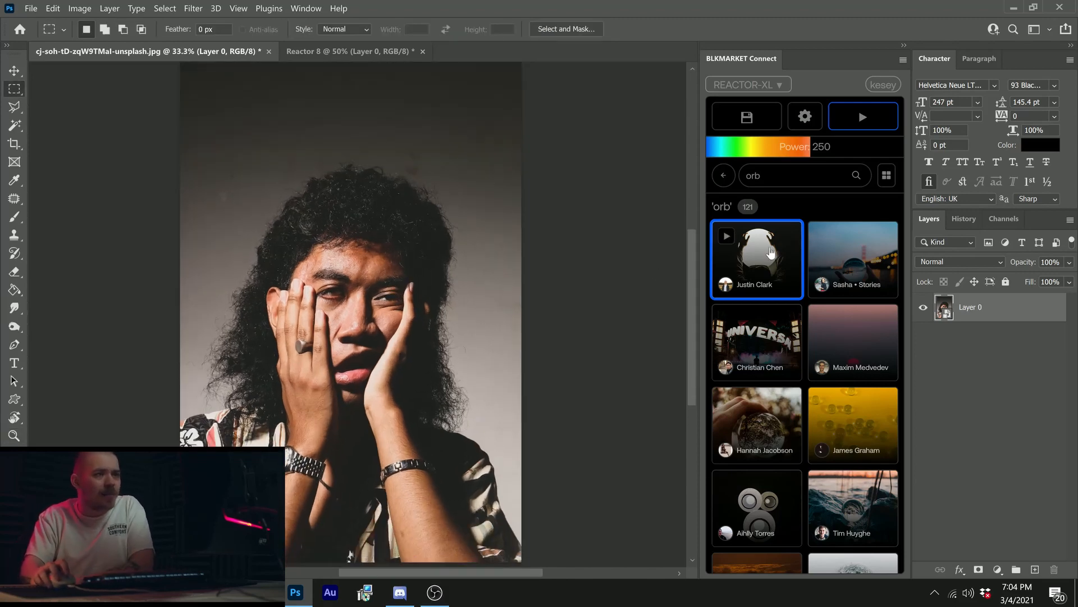
click(761, 114)
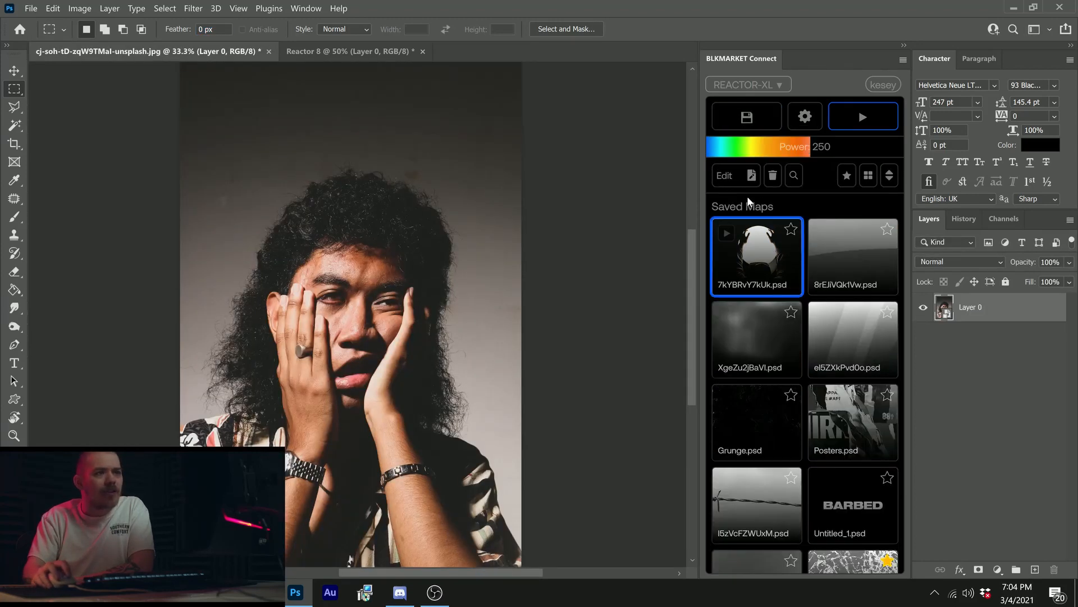
Step: Open the saved map 7kYBRvY7kUk.psd for editing, paste its image over the portrait, enlarge it to nearly the portrait's width, and lower it onto the face
click(736, 176)
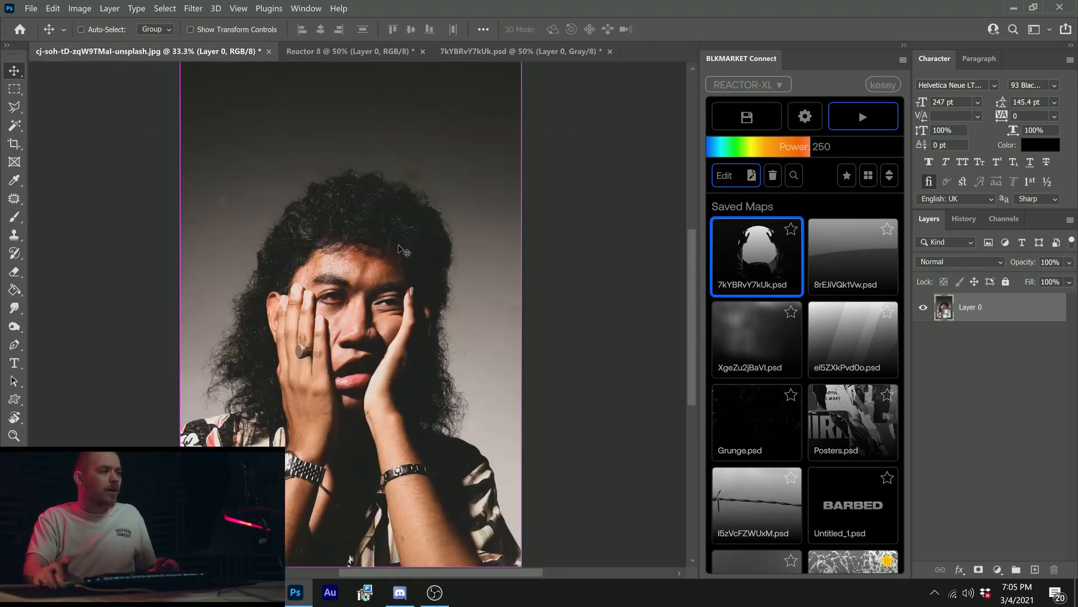
key(ctrl+t)
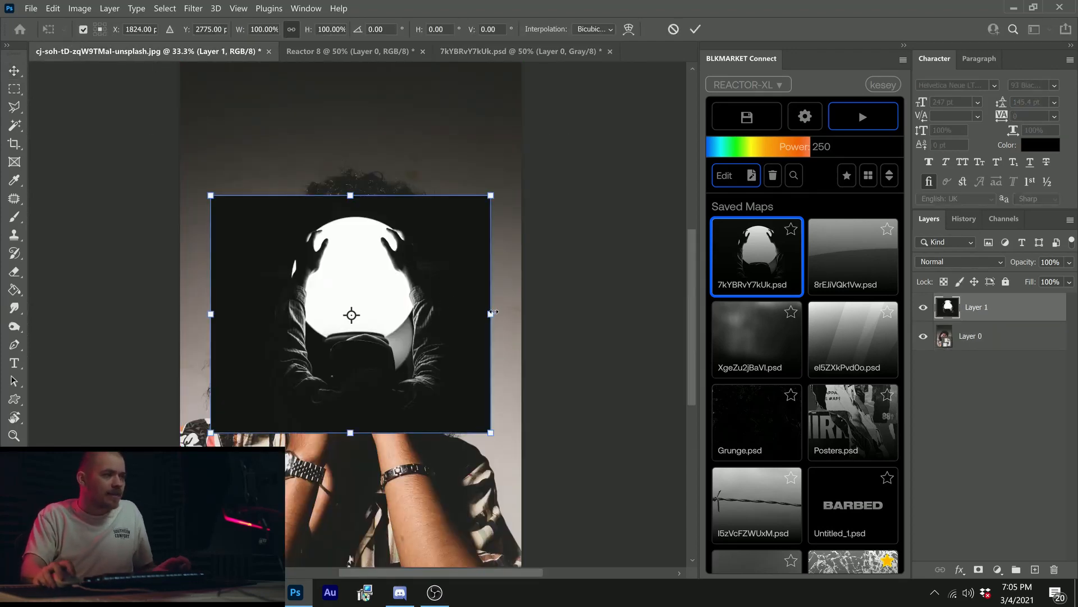
drag(491, 313, 516, 312)
key(Return)
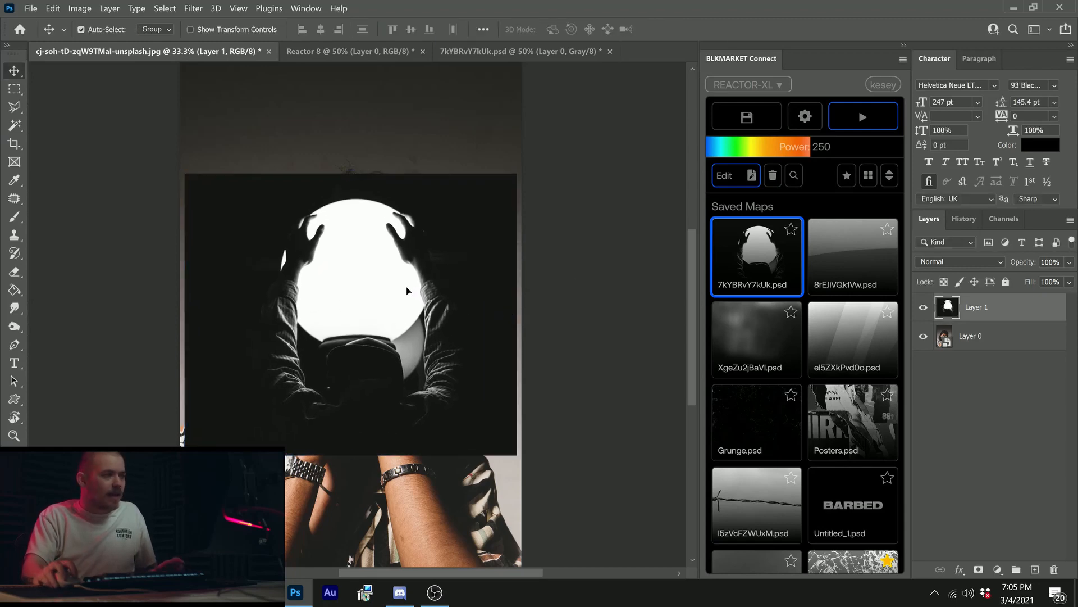
drag(406, 288, 405, 324)
Step: Set Layer 1's opacity to 51% to fit the orb over the face, and load the layer's outline as a selection
click(1066, 262)
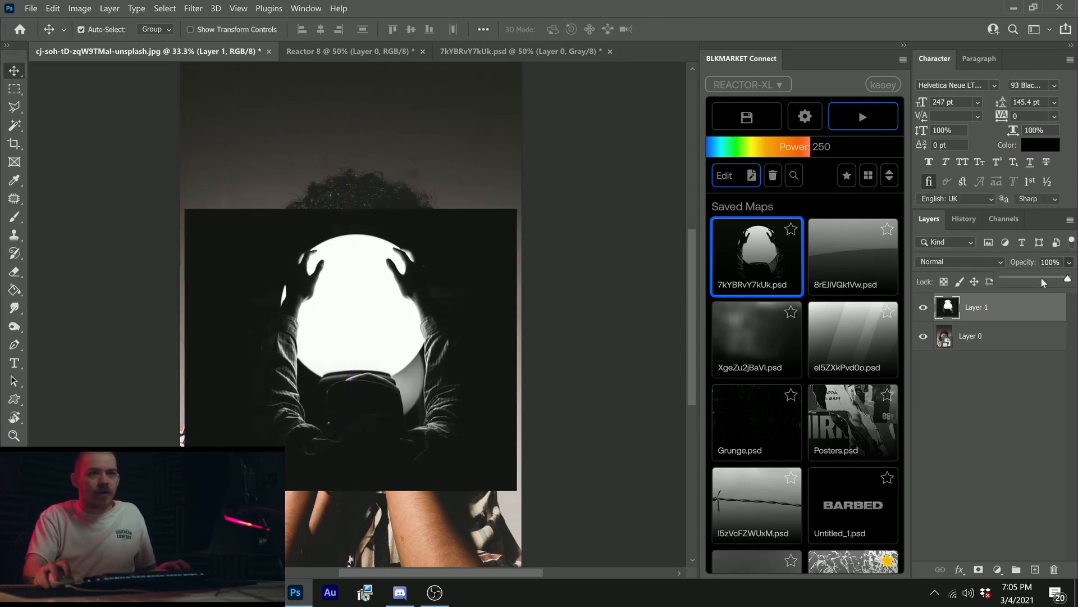
click(1040, 278)
mouse_move(355, 379)
mouse_down()
mouse_move(354, 390)
mouse_move(353, 332)
mouse_move(361, 404)
mouse_move(358, 371)
mouse_up()
key(ctrl+space)
click(356, 311)
ctrl+click(949, 308)
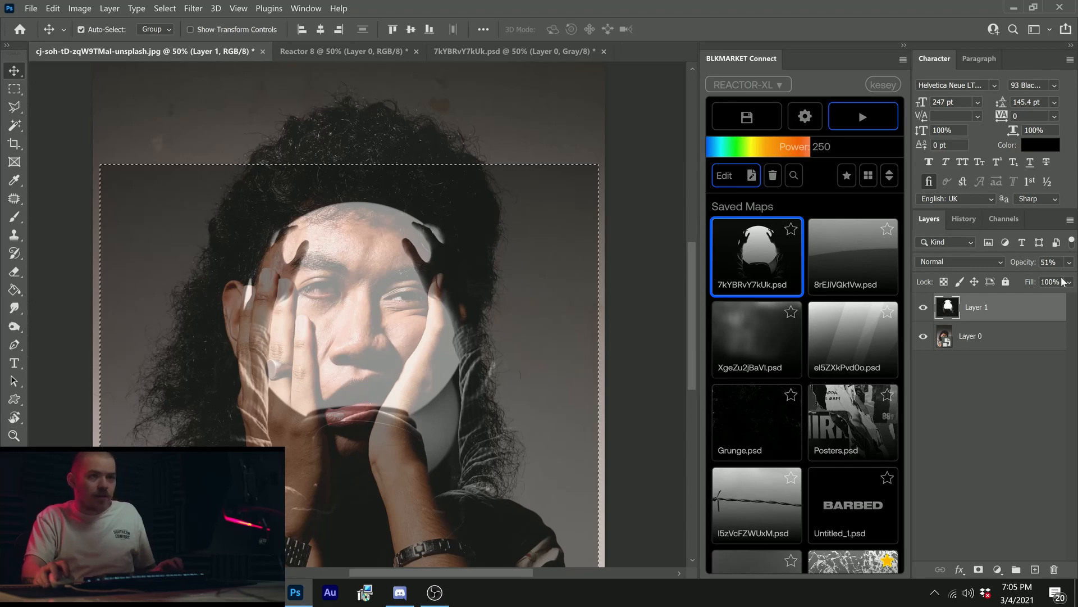
Step: Restore Layer 1 to 100% opacity and hide it
click(1070, 262)
click(1068, 278)
click(923, 307)
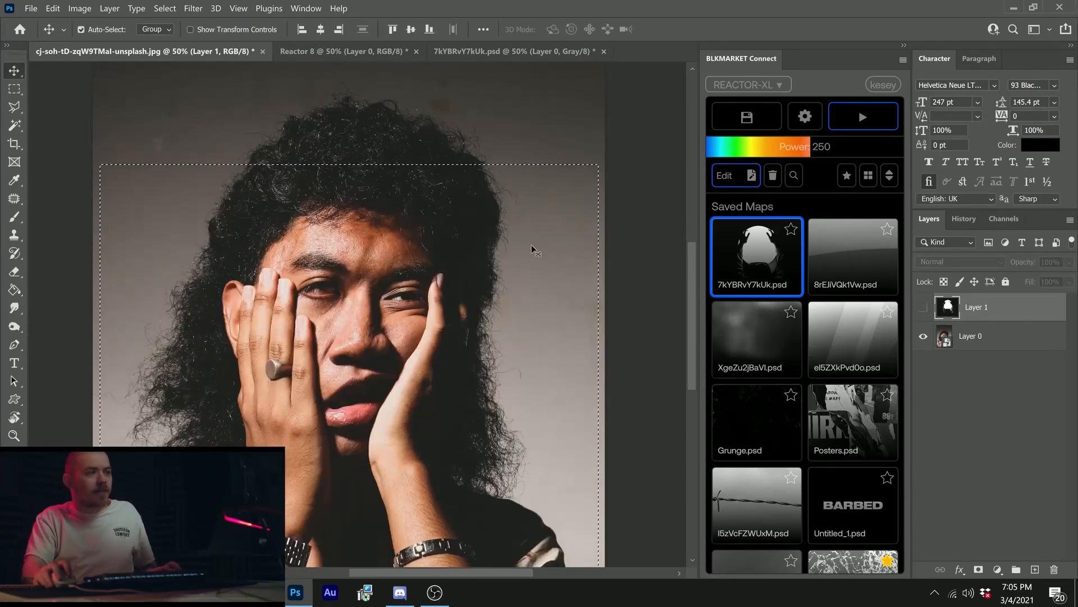
drag(500, 316, 508, 275)
Step: Show Layer 1 again at 51% opacity to compare the orb's position with the face
click(947, 335)
click(922, 307)
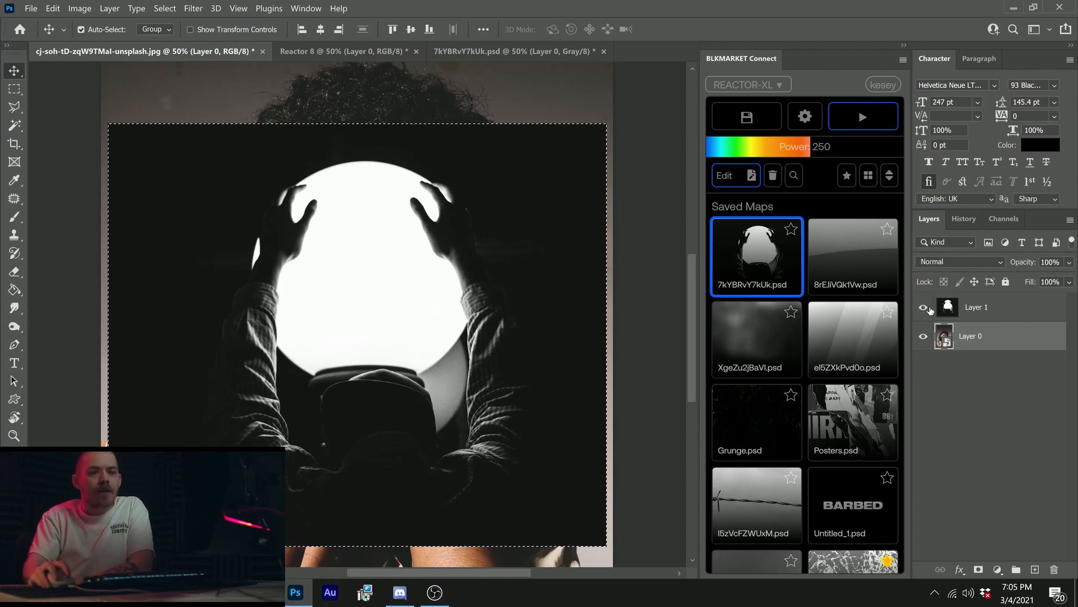
click(1028, 306)
click(1070, 263)
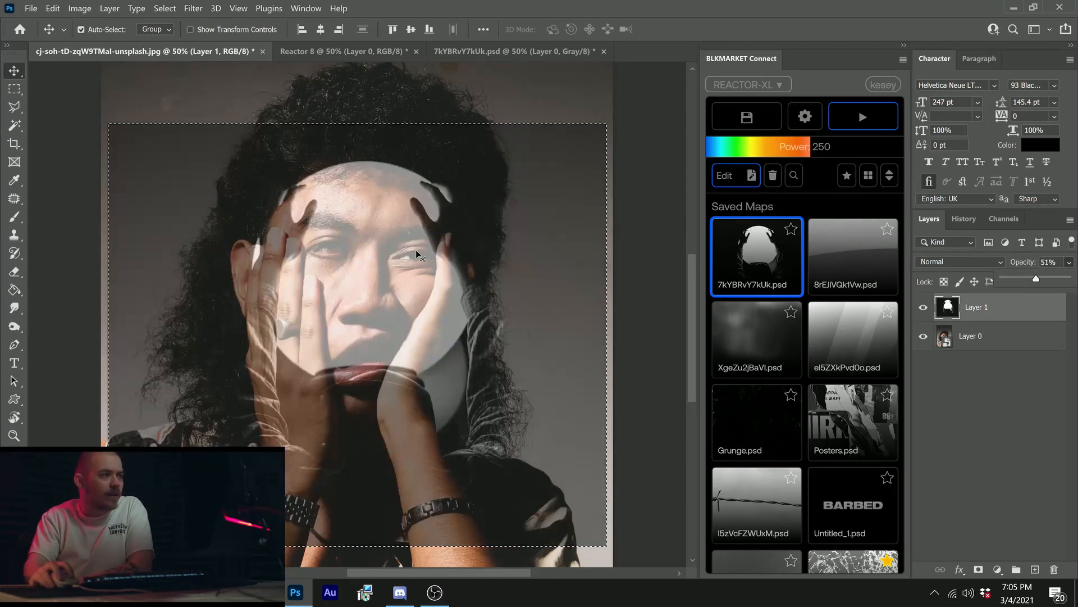
Step: Hide Layer 1 and rasterize Layer 0
click(923, 306)
click(1001, 337)
right_click(1001, 339)
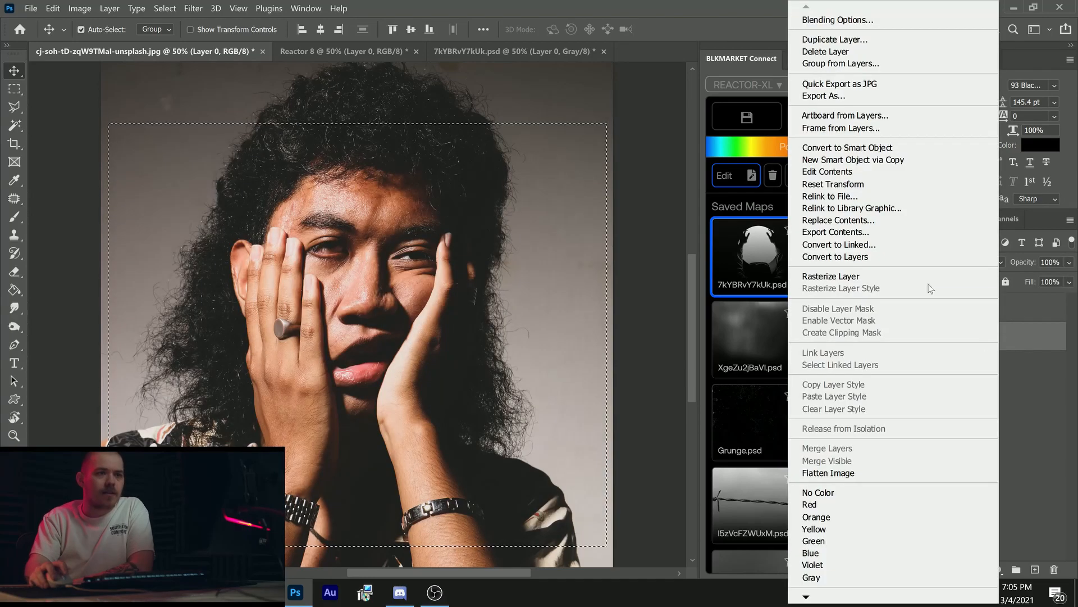
click(914, 275)
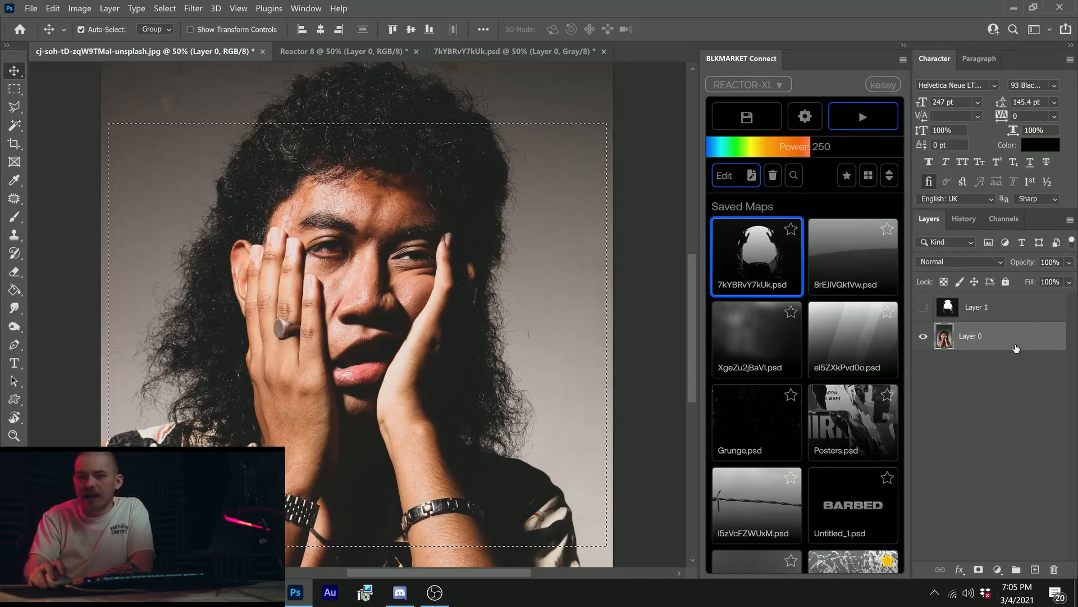
Step: Run the saved map 7kYBRvY7kUk.psd on Layer 0 inside the selection, inspect the whole portrait, and undo the displacement
click(754, 261)
click(755, 261)
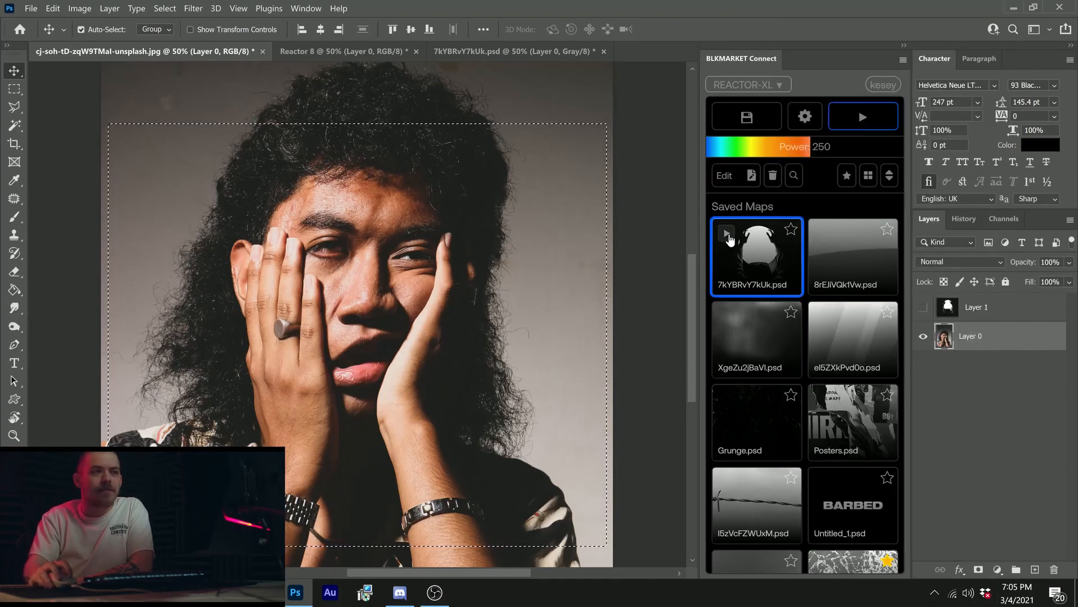
click(834, 125)
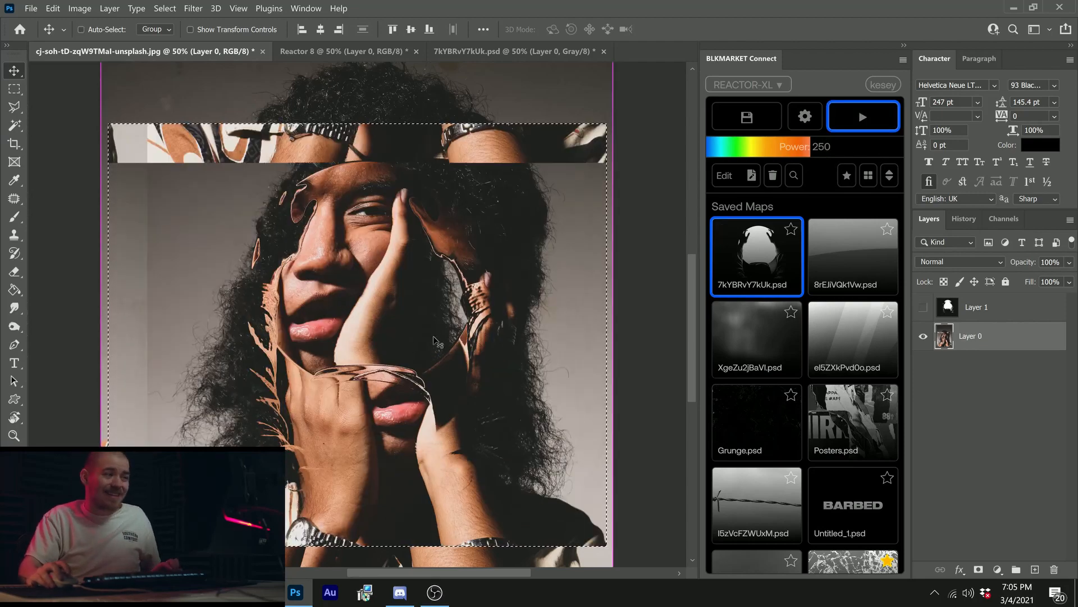
ctrl+click(616, 204)
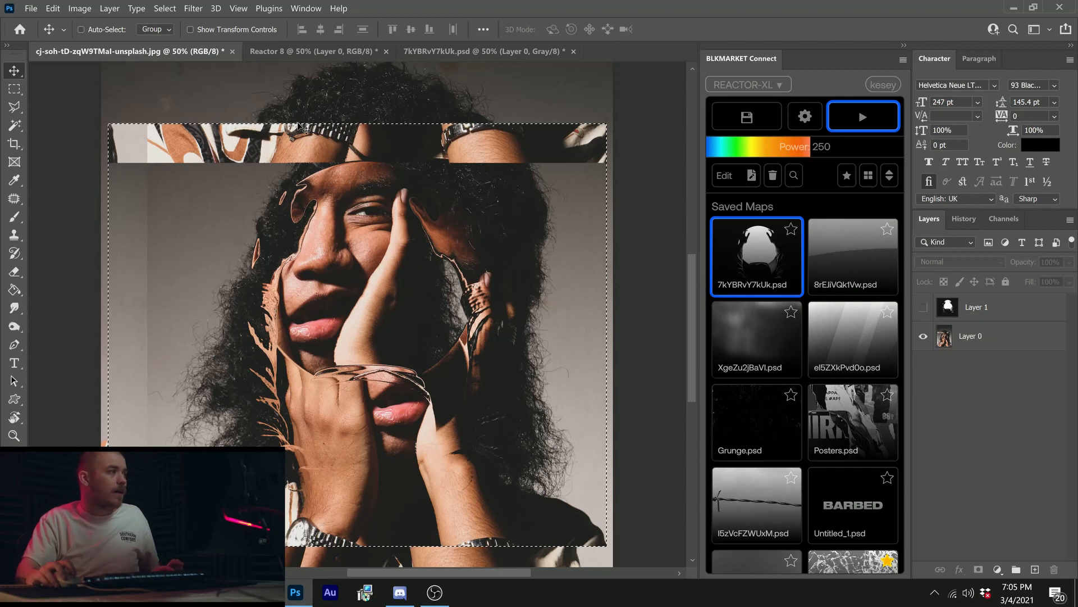
drag(260, 136, 326, 137)
drag(471, 188, 369, 190)
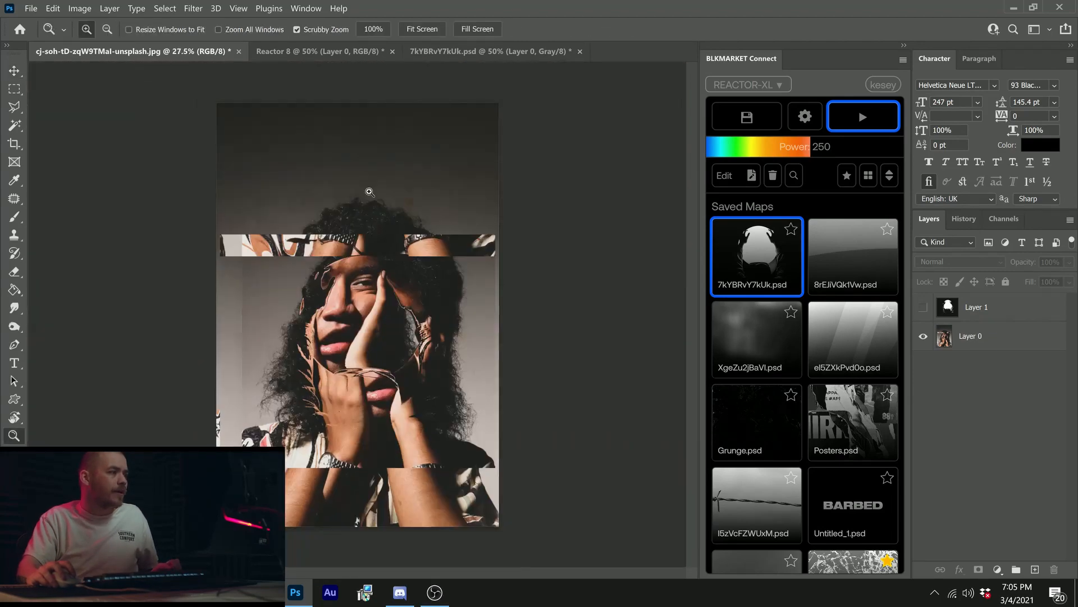
ctrl+click(368, 190)
Step: Set Blank Areas to Repeat in the Reactor XL settings and reselect Layer 0
click(805, 116)
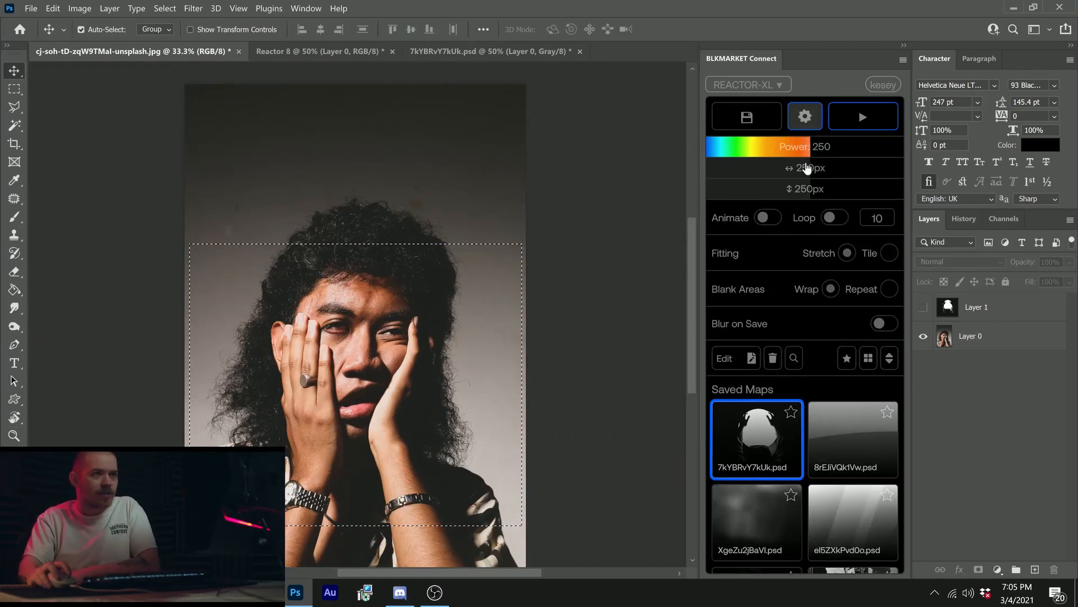
click(888, 289)
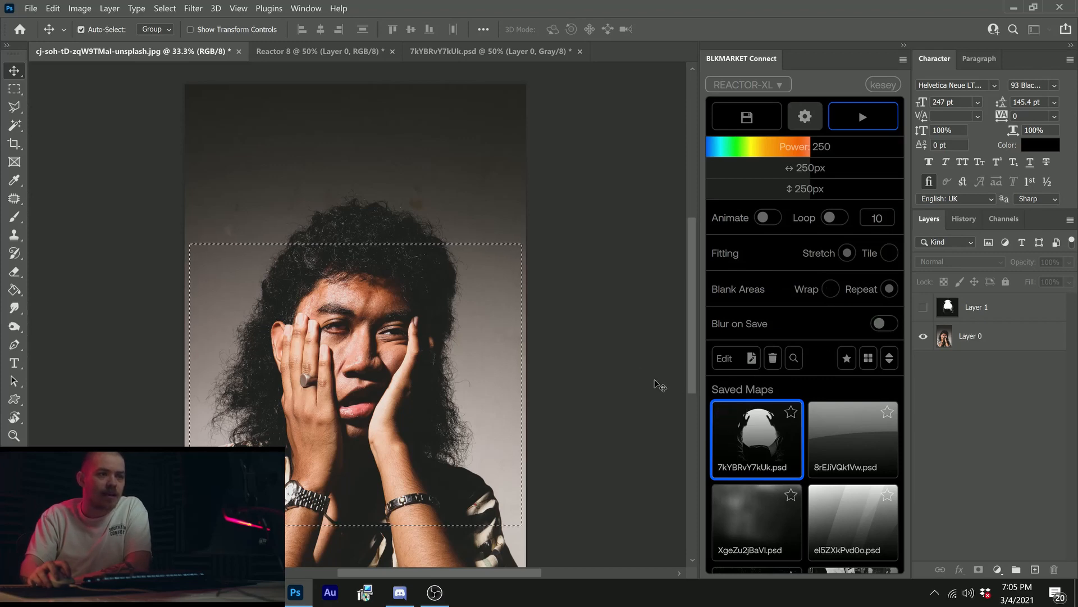
click(976, 307)
click(970, 335)
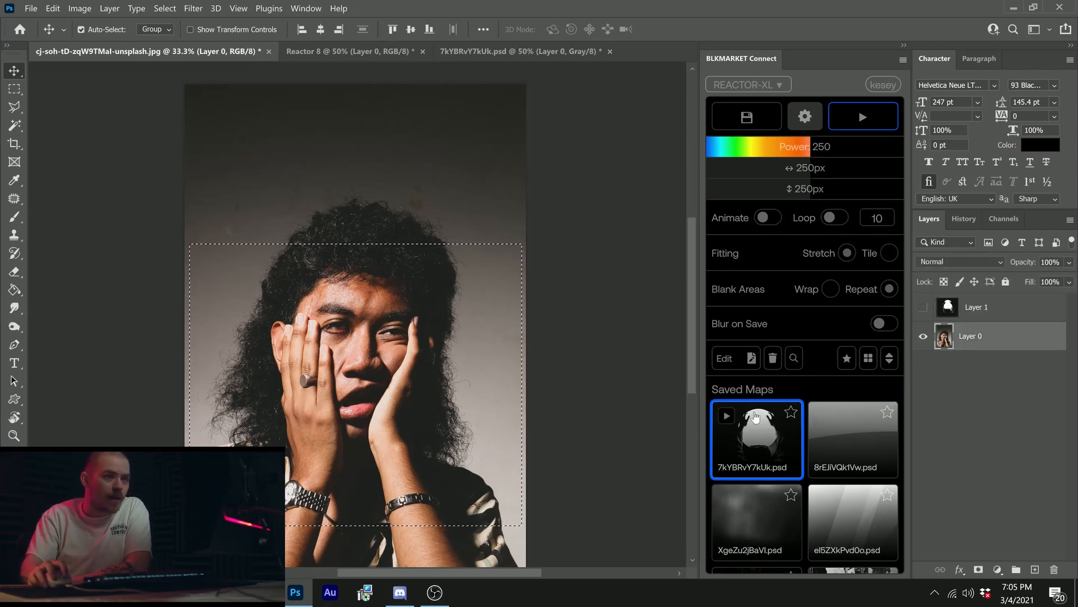
Step: Run the orb map again on the selected area of Layer 0, deselect to inspect the distortion, and undo both
click(863, 117)
scroll(470, 149, down, 3)
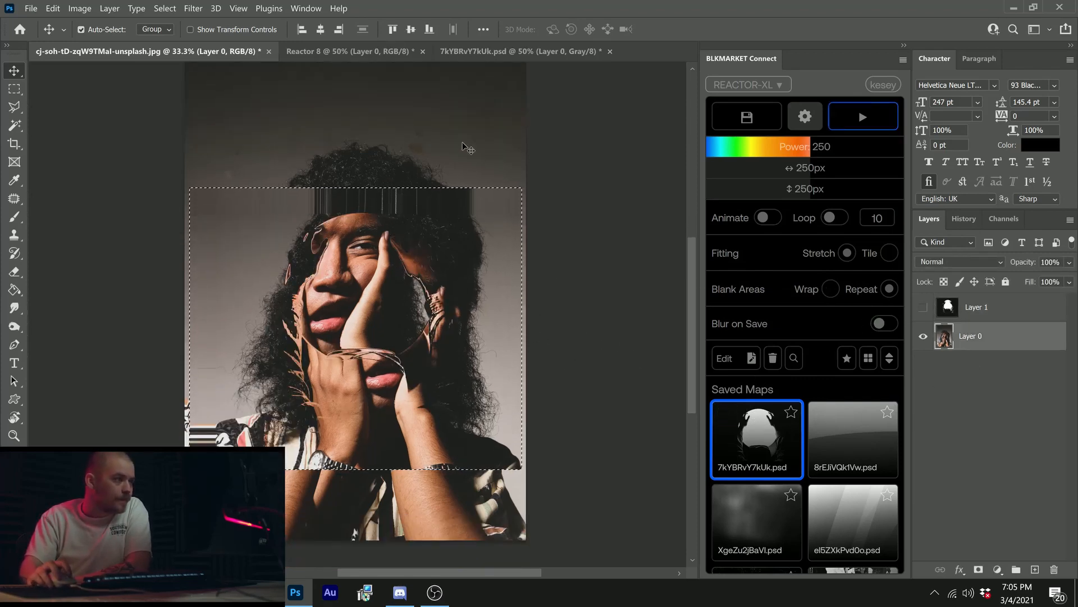
key(ctrl+d)
key(ctrl+space)
mouse_move(402, 280)
mouse_down()
mouse_move(470, 287)
mouse_move(386, 270)
mouse_up()
key(ctrl+space)
click(385, 271)
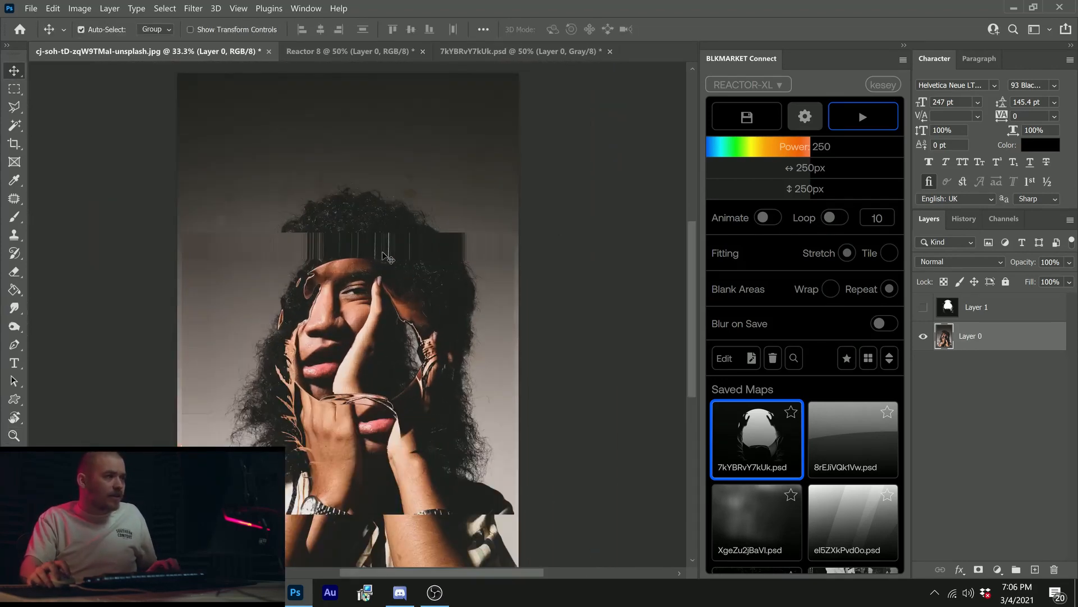
drag(435, 355, 441, 325)
key(ctrl+z)
key(ctrl+z)
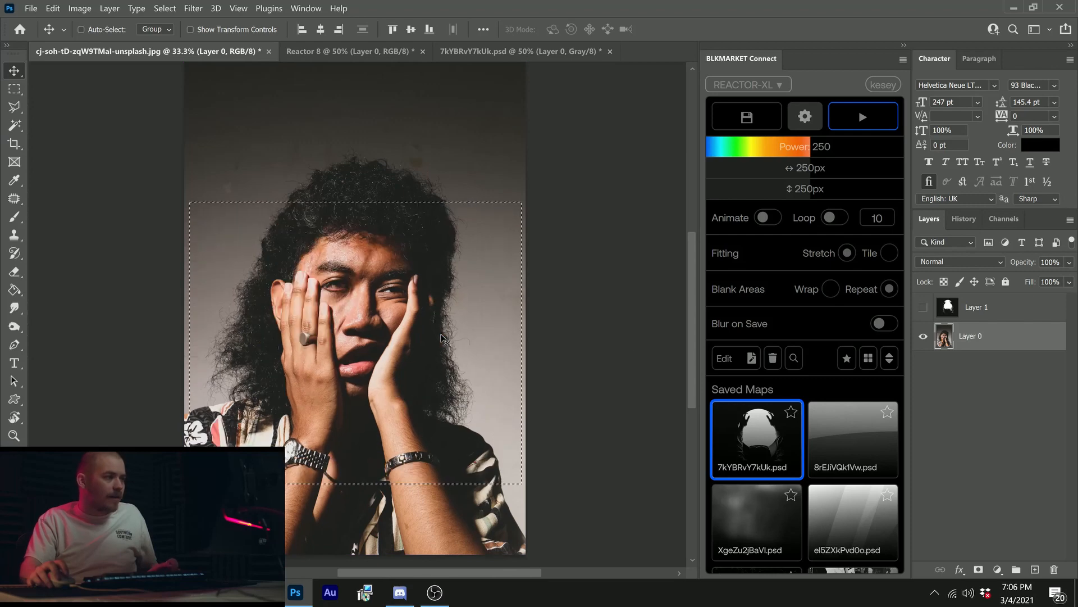
Step: Open the Unsplash search and collapse the Reactor XL settings
click(794, 358)
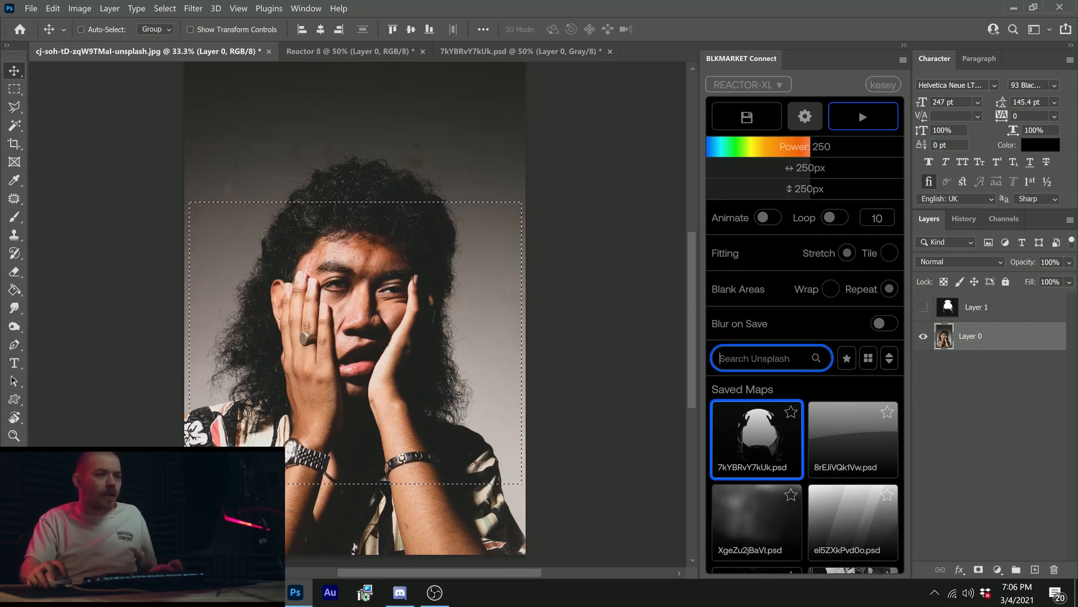
click(806, 125)
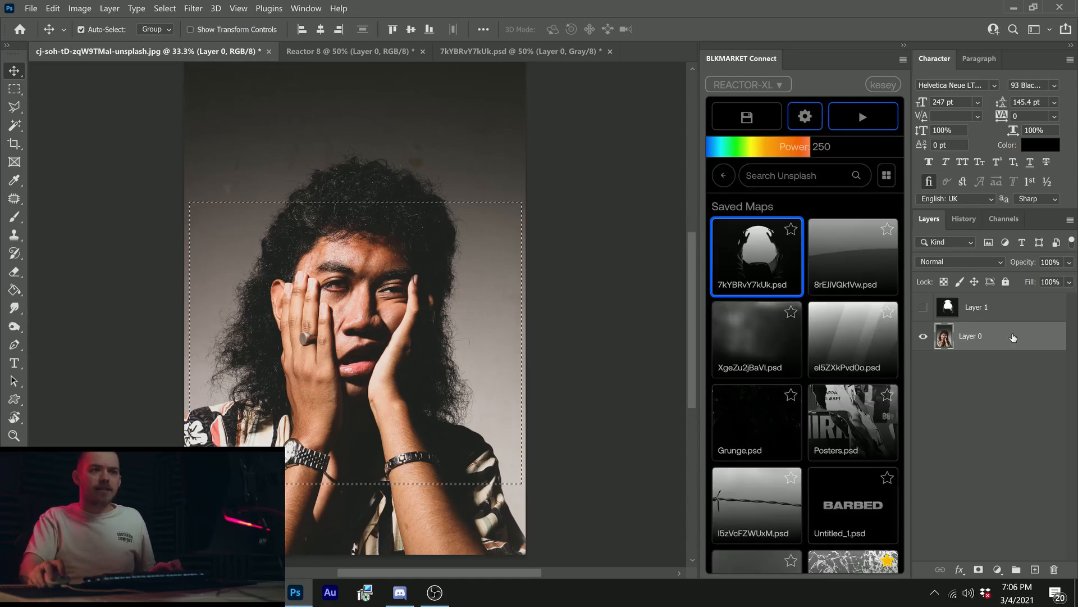
Step: Clear the selection and add a new empty layer directly above Layer 0
mouse_move(756, 270)
key(ctrl+d)
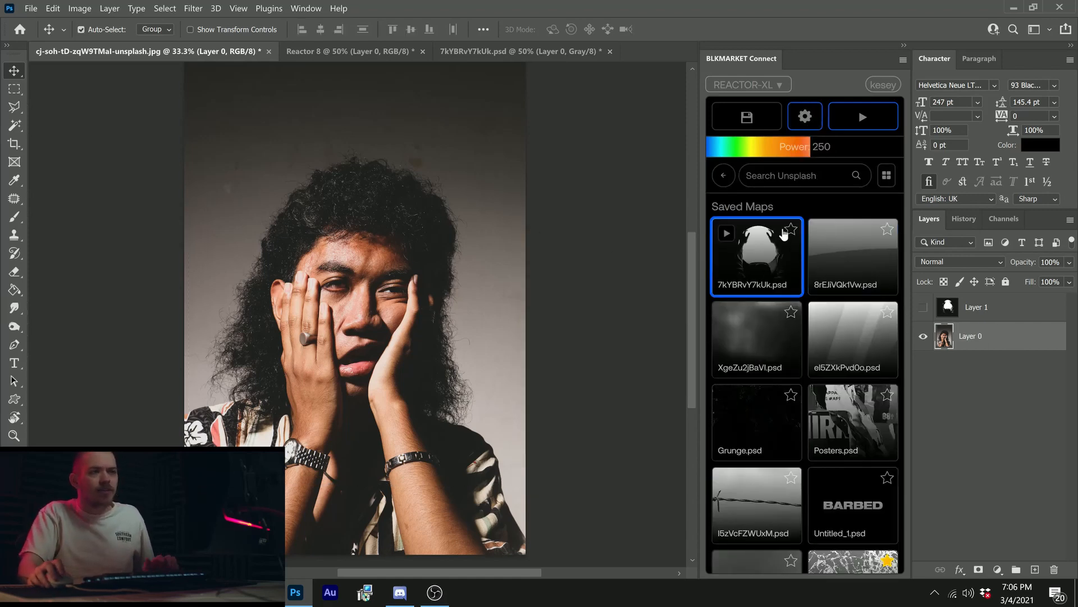
click(1035, 569)
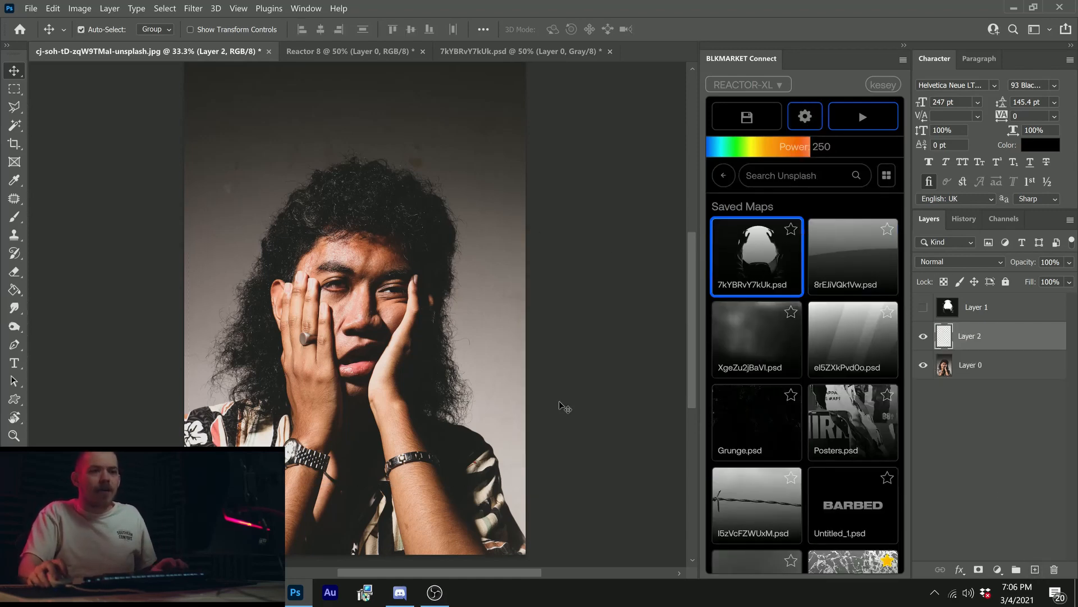
key(ctrl+minus)
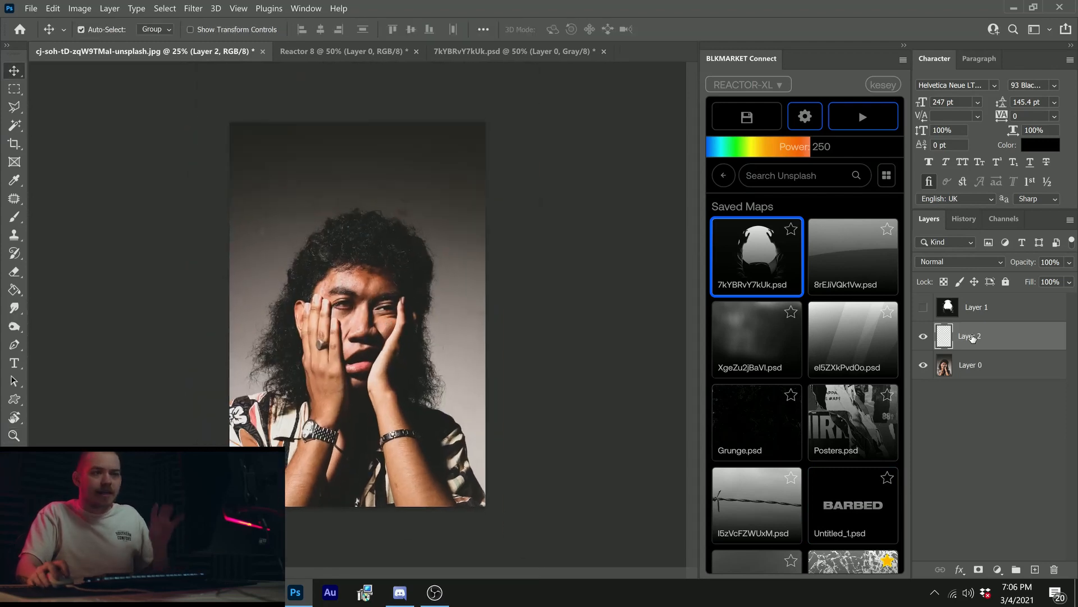
Step: Add another empty layer and paint a black blob over the face with a Soft Round brush at 1000 px and 0% hardness
key(b)
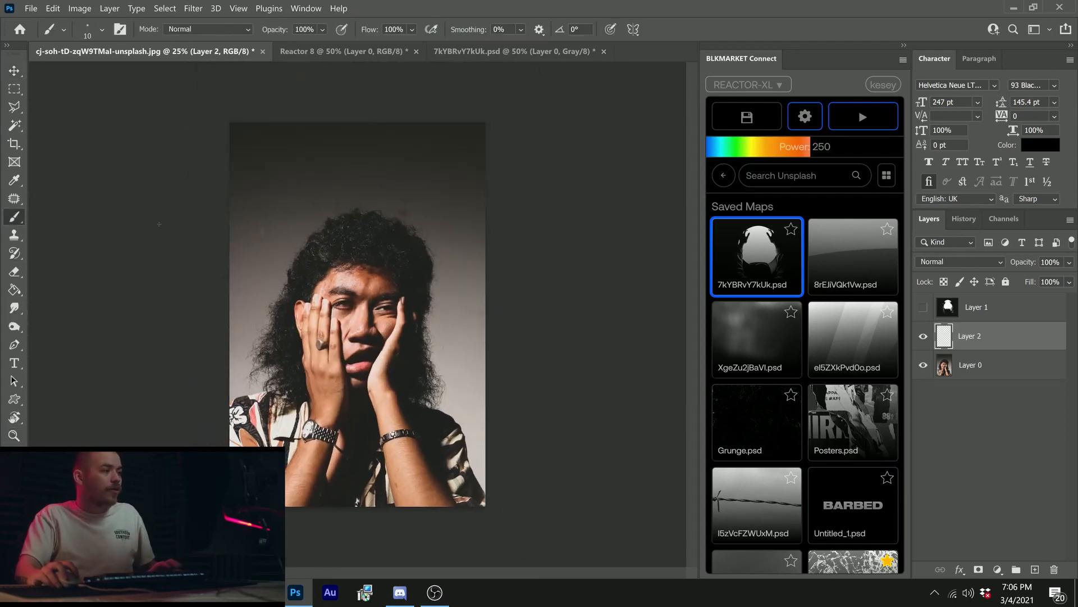
click(1036, 569)
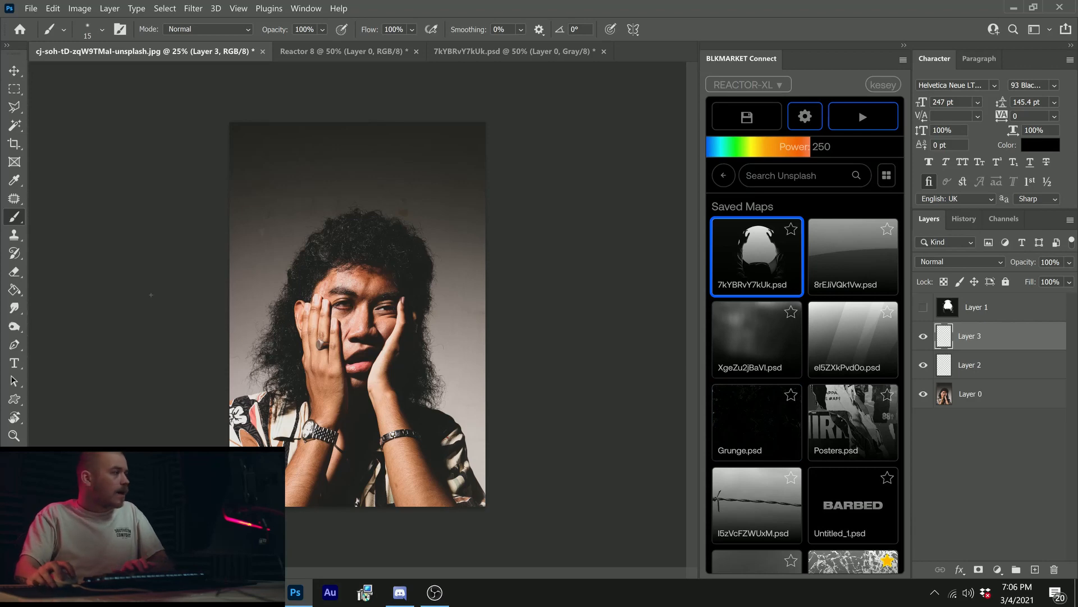
key(bracketright)
right_click(359, 279)
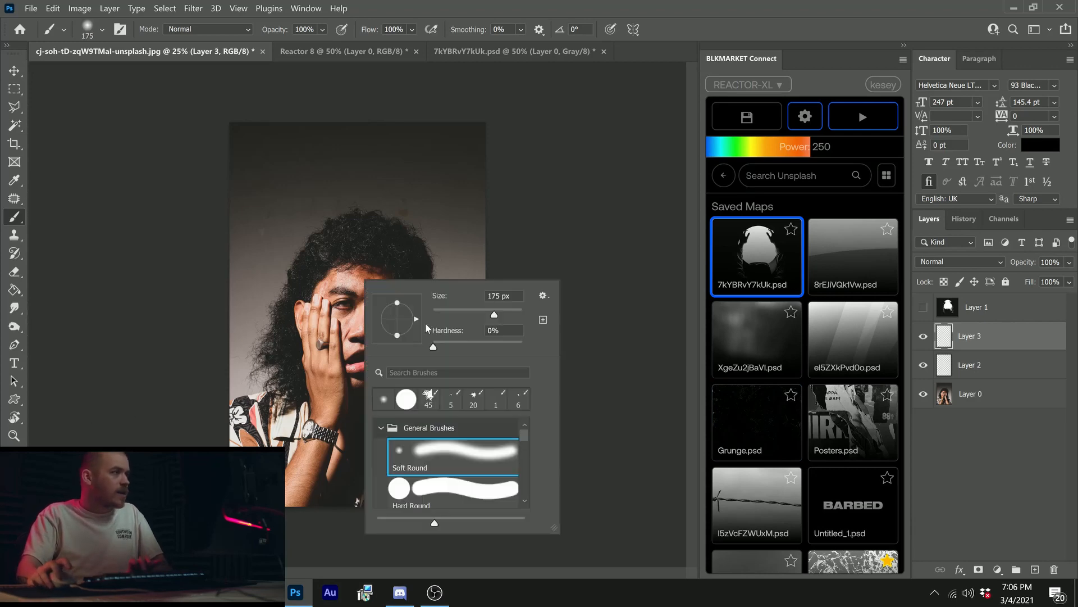
click(628, 266)
key(bracketright)
key(bracketright)
mouse_move(322, 296)
mouse_down()
mouse_move(365, 316)
mouse_move(338, 334)
mouse_move(349, 350)
mouse_move(372, 351)
mouse_move(346, 305)
mouse_move(342, 340)
mouse_move(376, 302)
mouse_move(348, 319)
mouse_move(385, 337)
mouse_up()
Step: Fill Layer 2 with white and save the black blob on white as a new Reactor XL map
click(1006, 366)
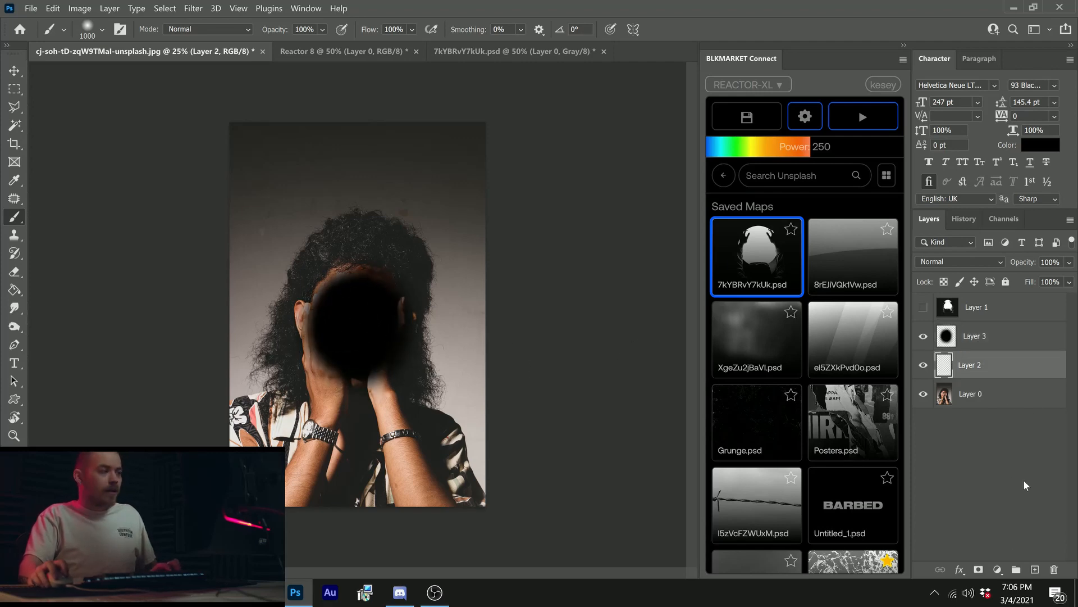
key(ctrl+BackSpace)
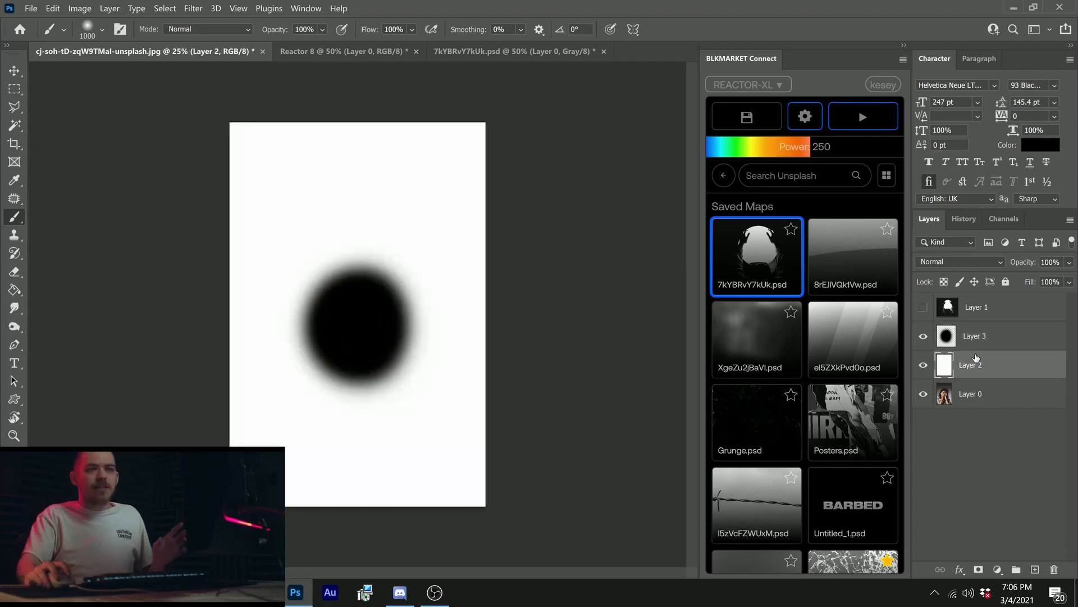
click(987, 337)
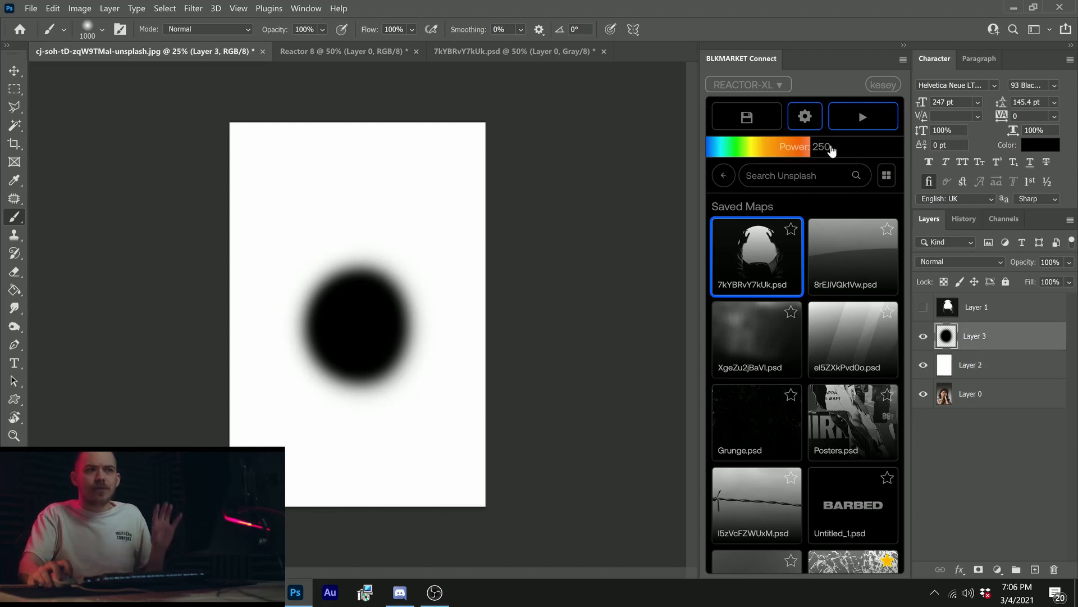
click(768, 112)
click(723, 175)
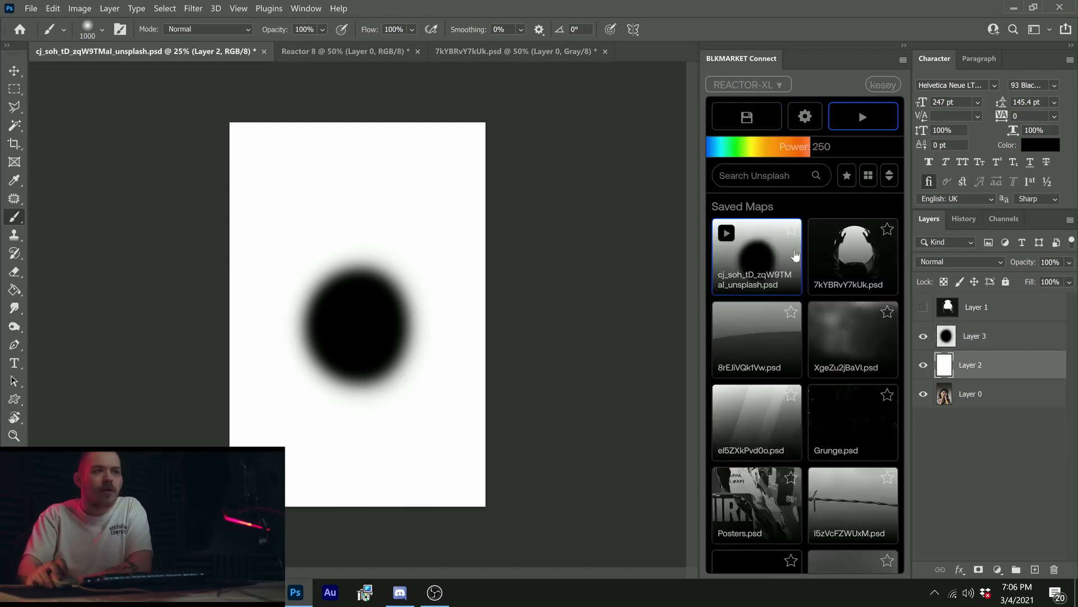
Step: Hide Layer 3 and Layer 2, and make Layer 0 the active layer
click(924, 336)
click(923, 365)
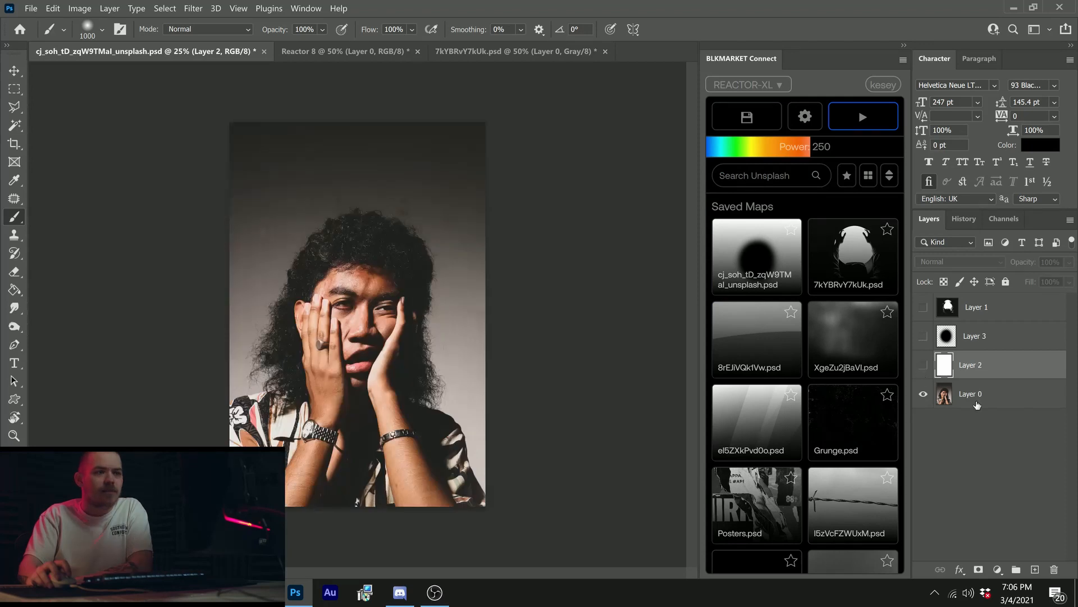
click(977, 403)
Step: Run the newly saved blob map on Layer 0 at power 250, examine the face up close, and undo the distortion
click(764, 265)
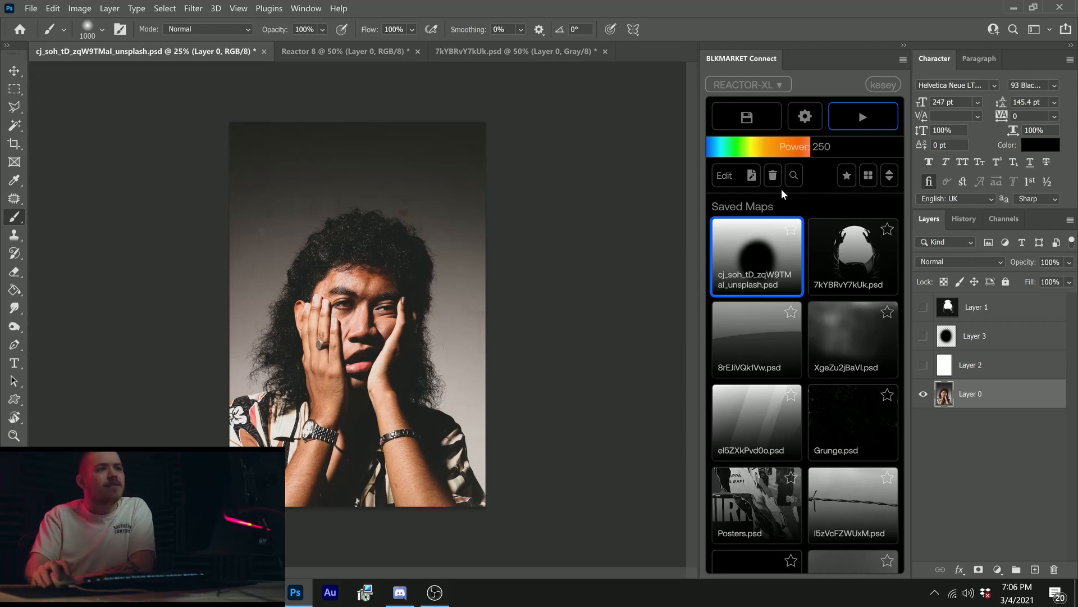
click(863, 117)
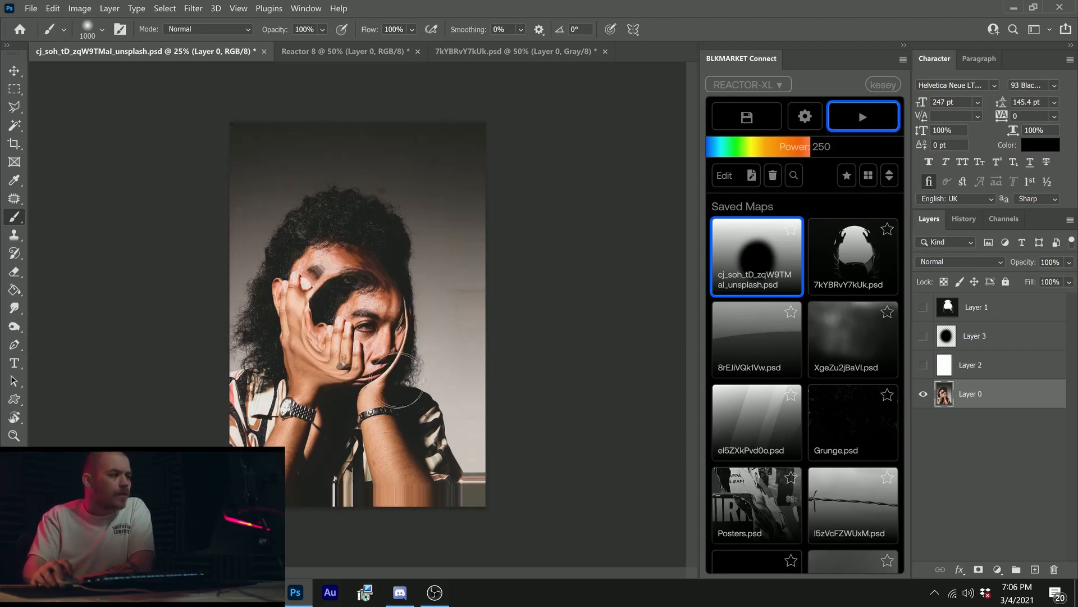
key(ctrl+space)
mouse_move(338, 337)
mouse_down()
mouse_move(355, 336)
mouse_move(394, 291)
mouse_up()
key(space)
key(ctrl+space)
drag(390, 235, 395, 233)
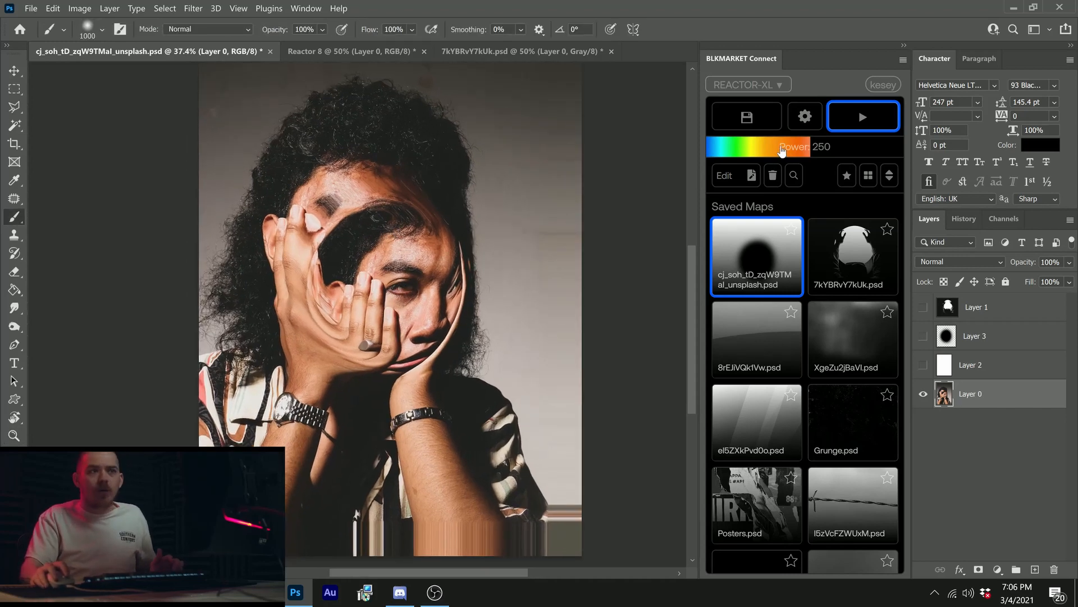
key(ctrl+z)
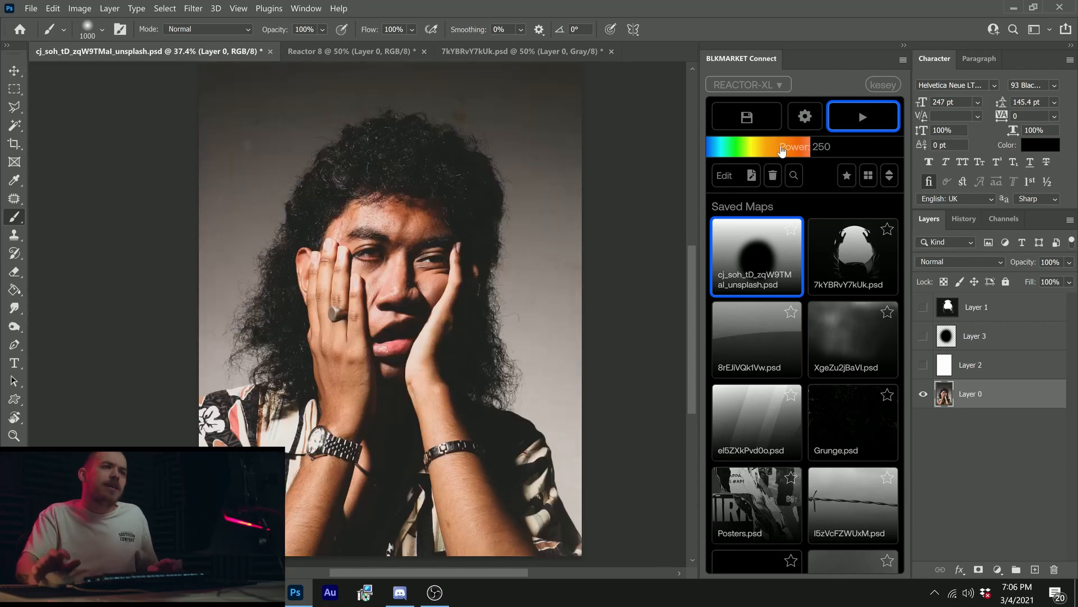
Step: Lower the power to 90, run the blob map on Layer 0, and undo it
drag(783, 150, 751, 151)
click(840, 124)
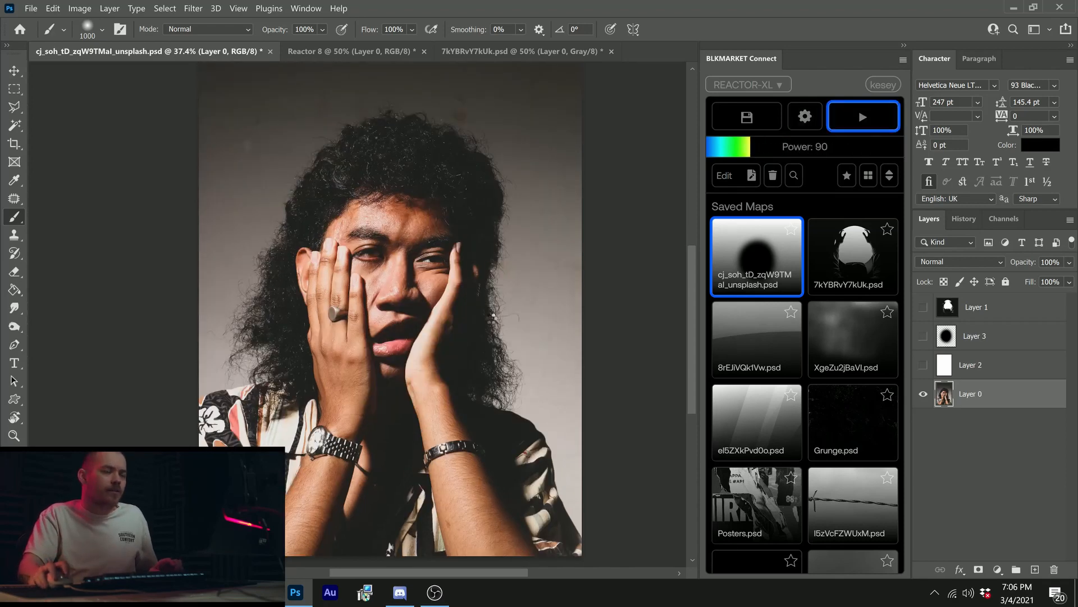
key(ctrl+z)
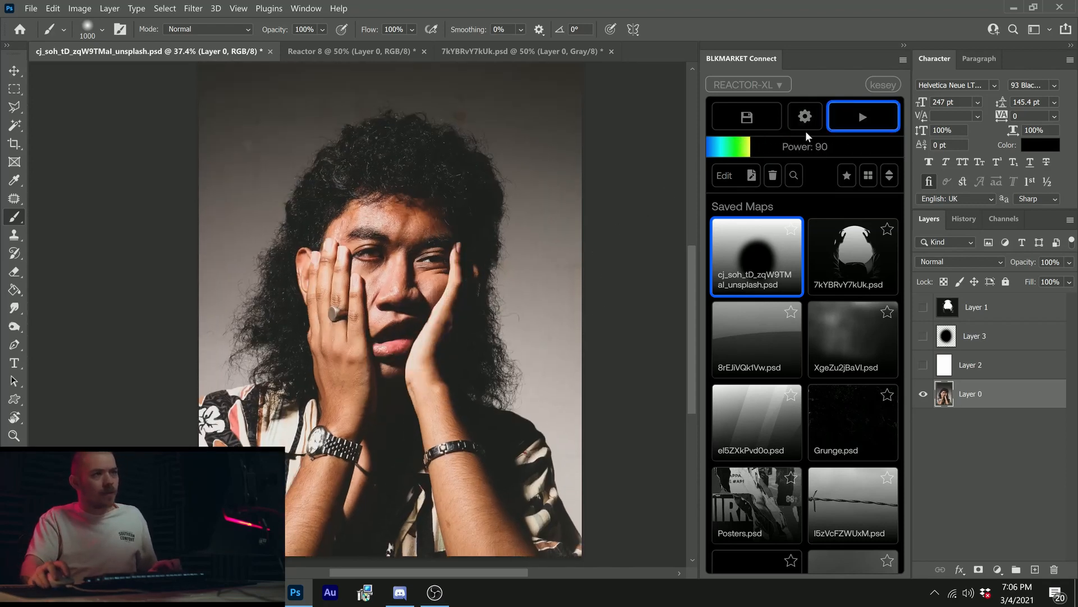
Step: Set the strength to 0 px horizontal and 480 px vertical, run the blob map on Layer 0, and undo it
click(768, 153)
click(806, 120)
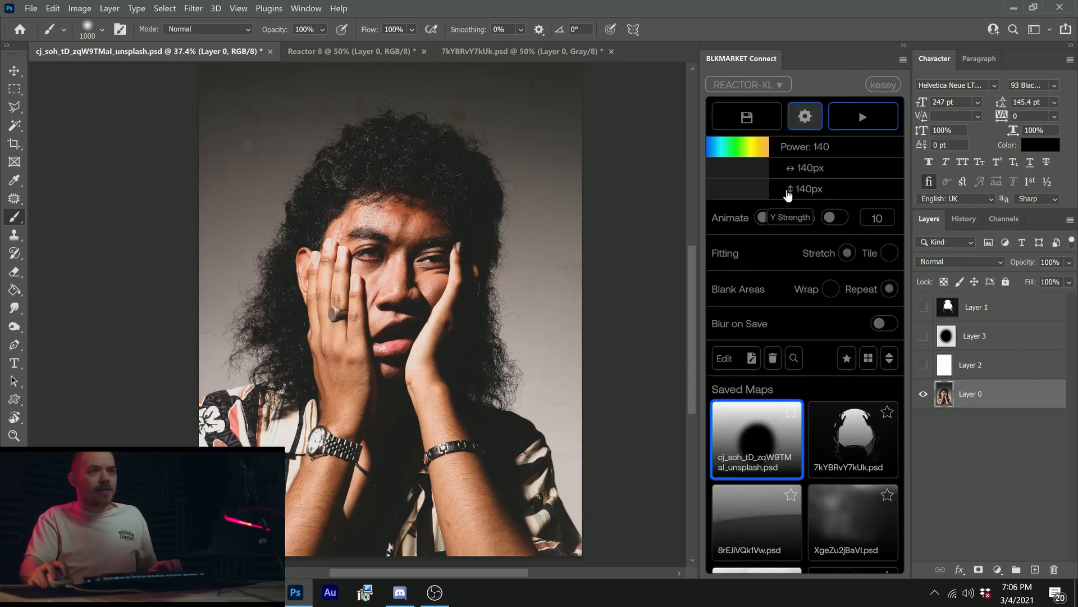
click(848, 131)
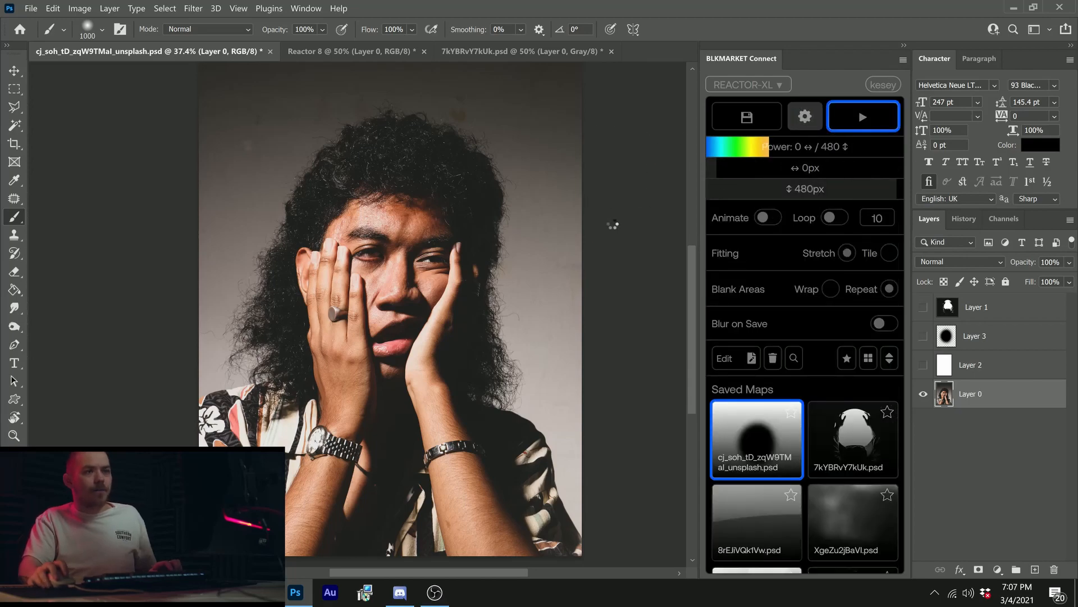
key(z)
drag(438, 280, 396, 280)
click(396, 281)
key(b)
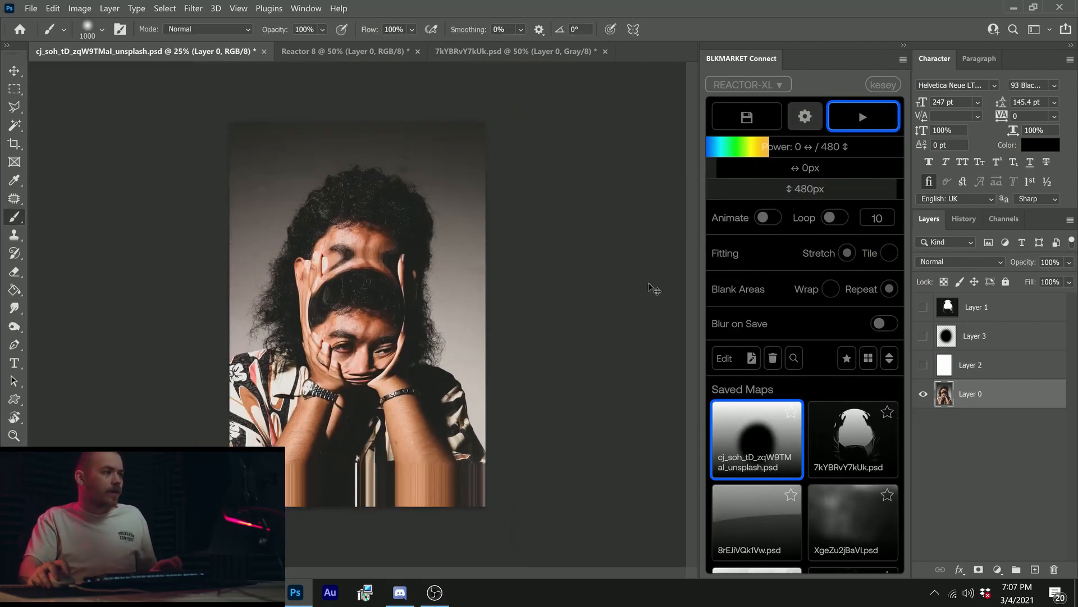
key(ctrl+z)
Step: Reduce the vertical strength to 270 px, run the blob map to examine the vertical-only distortion, and undo it
click(817, 193)
click(848, 130)
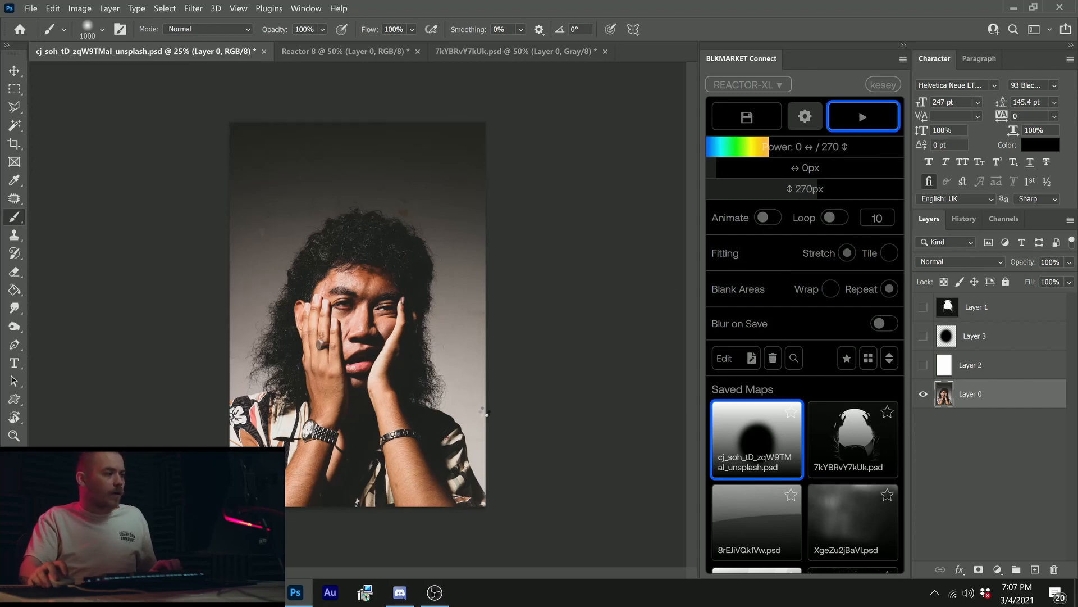
key(z)
drag(448, 369, 474, 364)
key(b)
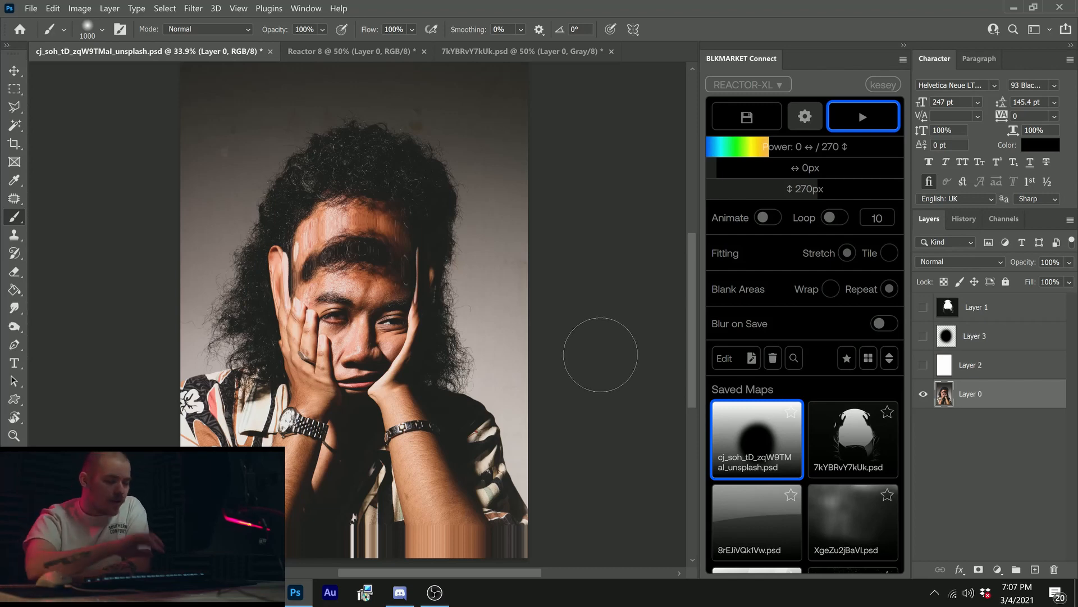
key(ctrl+z)
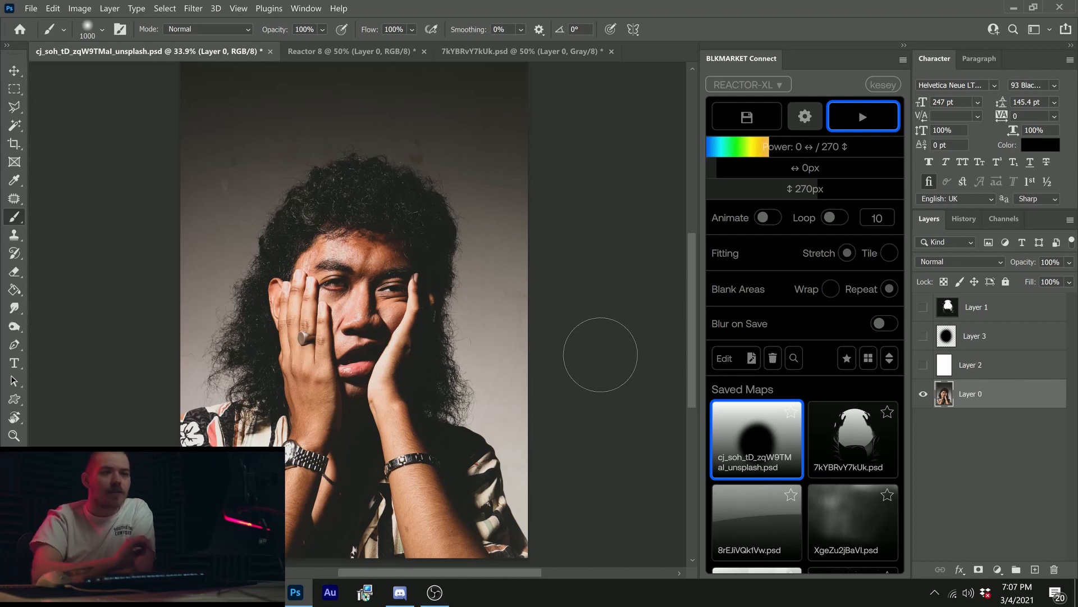
Step: Start the built-in Displace filter on Layer 0 with scales 0 horizontal and 270 vertical, Stretch To Fit and Repeat Edge Pixels
click(198, 9)
mouse_move(315, 193)
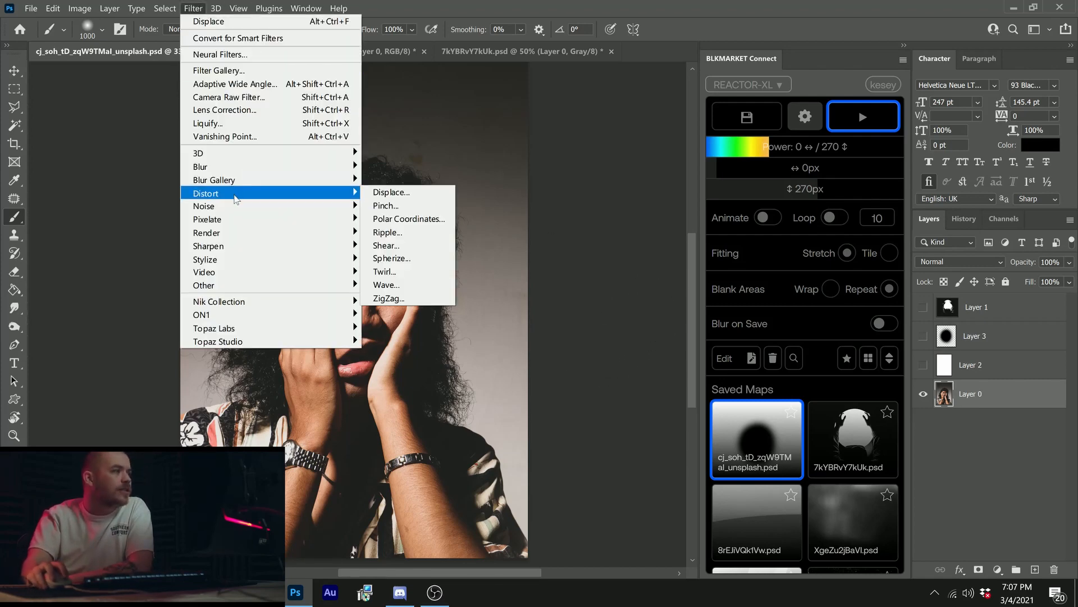
click(391, 194)
drag(655, 275, 569, 163)
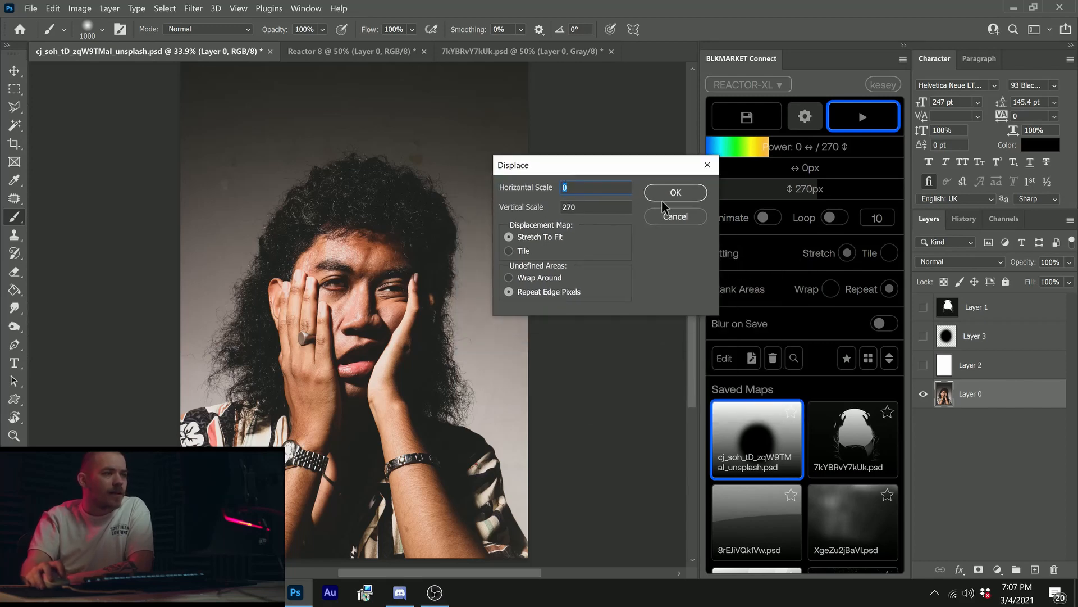
click(673, 190)
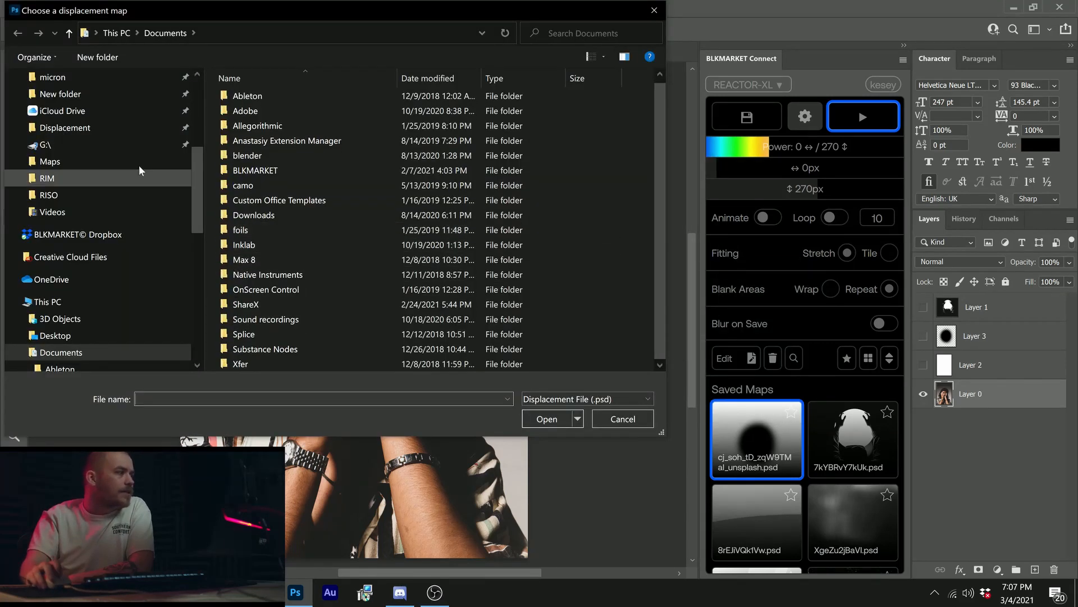
Step: Displace Layer 0 using L.psd from the Desktop as the displacement map, and undo the result
scroll(140, 165, up, 4)
click(82, 115)
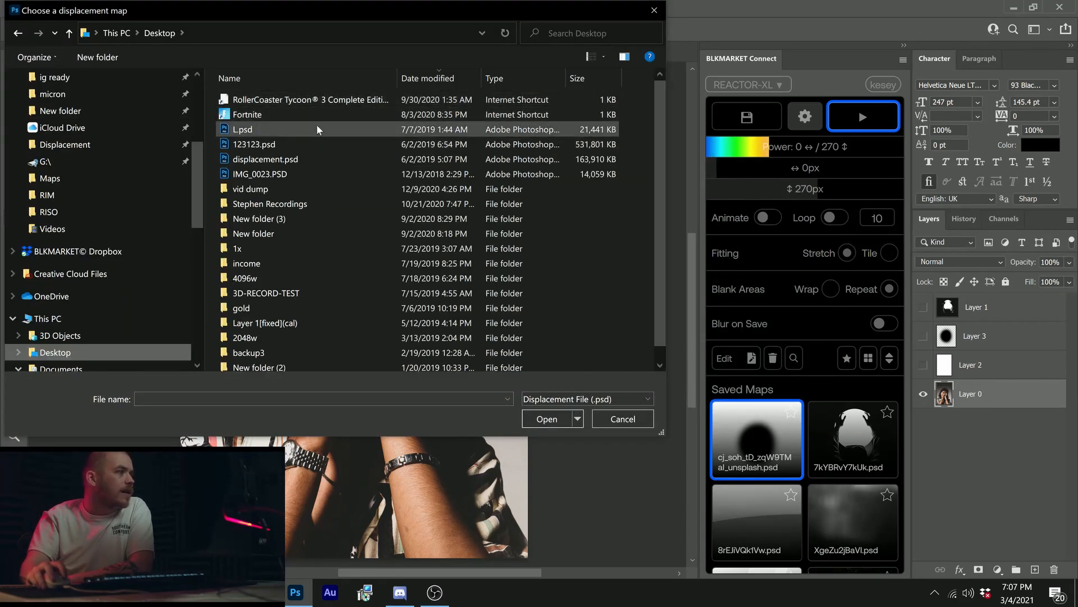
click(317, 130)
click(545, 419)
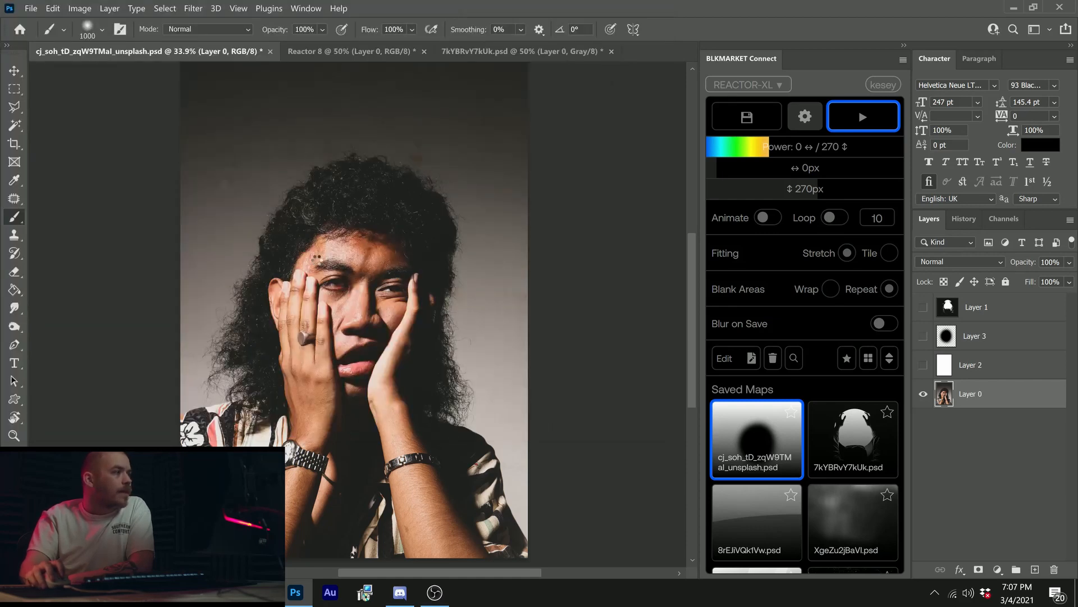
scroll(382, 277, up, 2)
scroll(449, 354, down, 3)
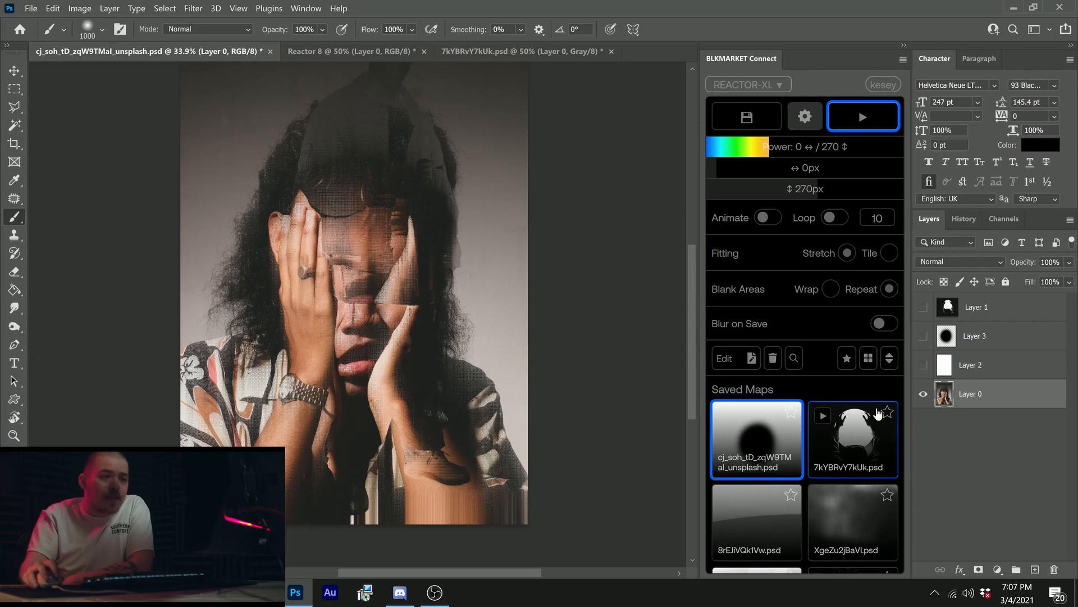
key(ctrl+z)
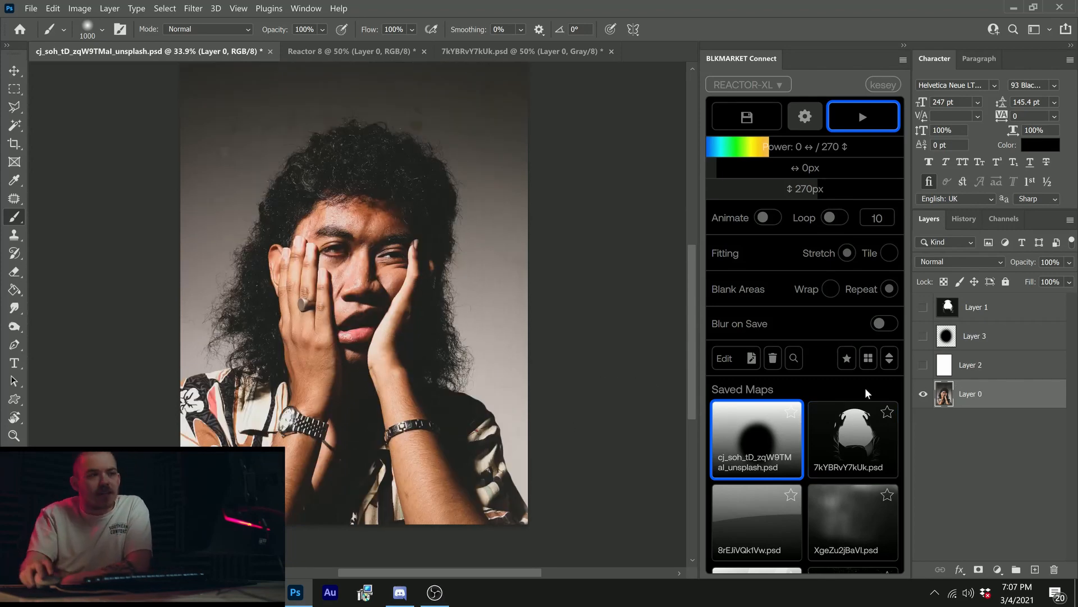
Step: Collapse the Reactor XL settings and run the featured Unsplash photo of the same portrait as the map on Layer 0
click(804, 116)
click(793, 176)
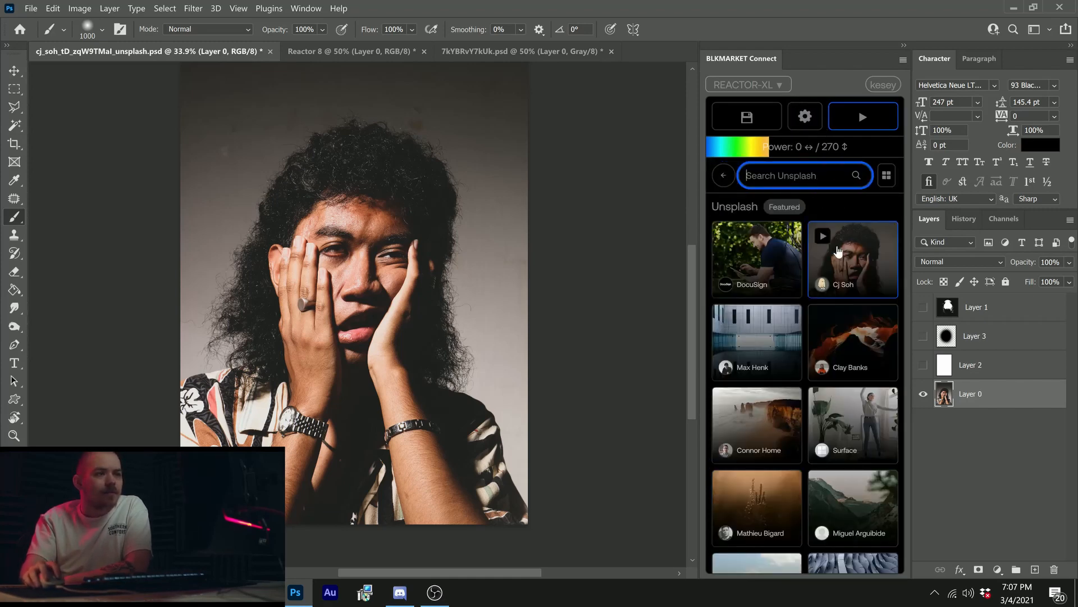
click(857, 264)
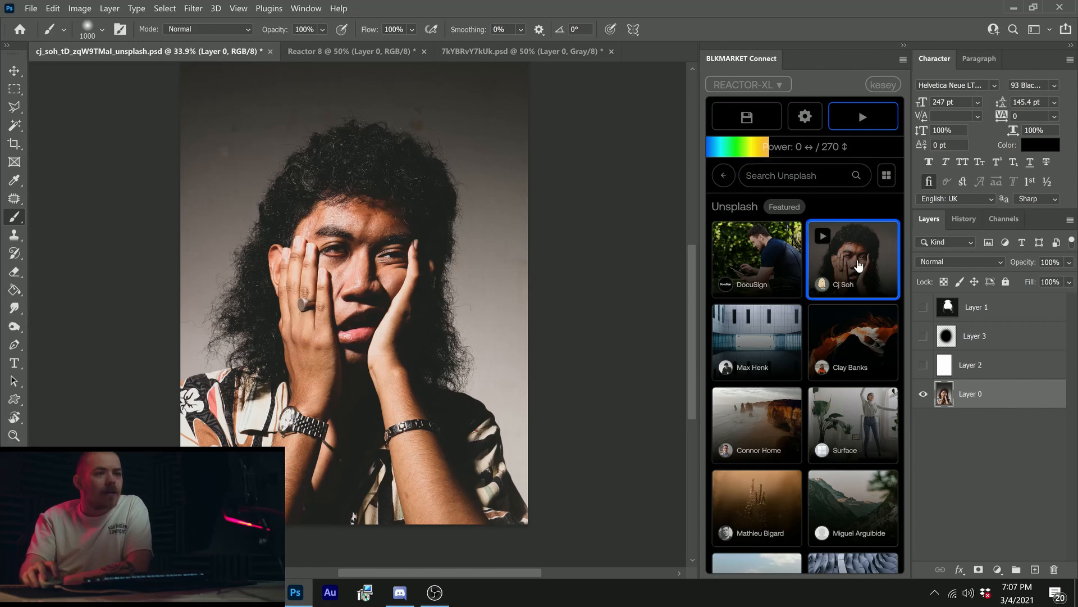
click(821, 240)
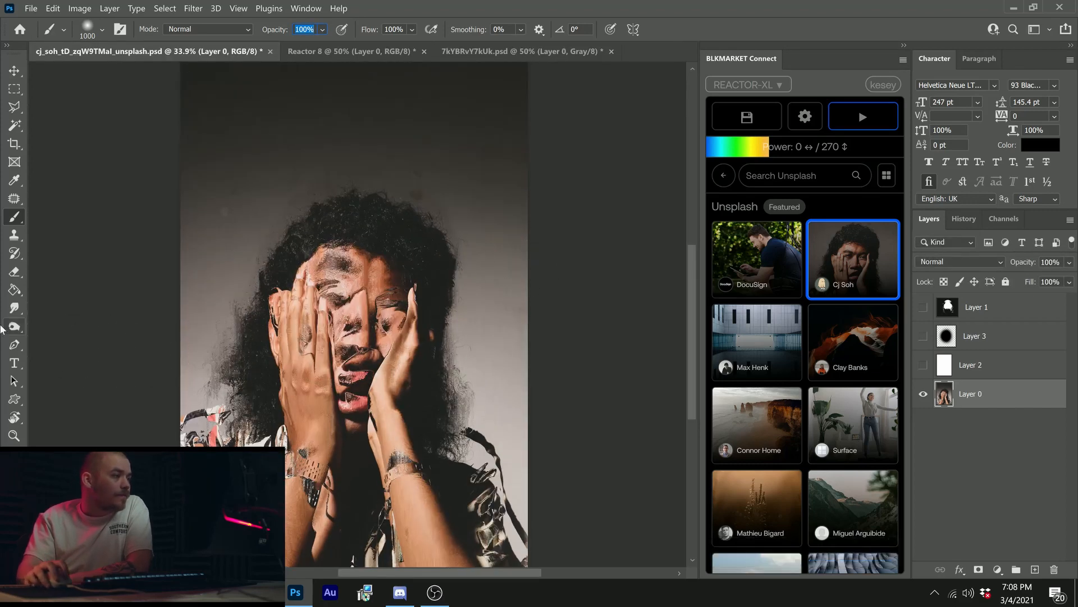
Step: Examine the distorted face up close and as a whole, and open the Reactor XL settings
click(14, 436)
click(358, 308)
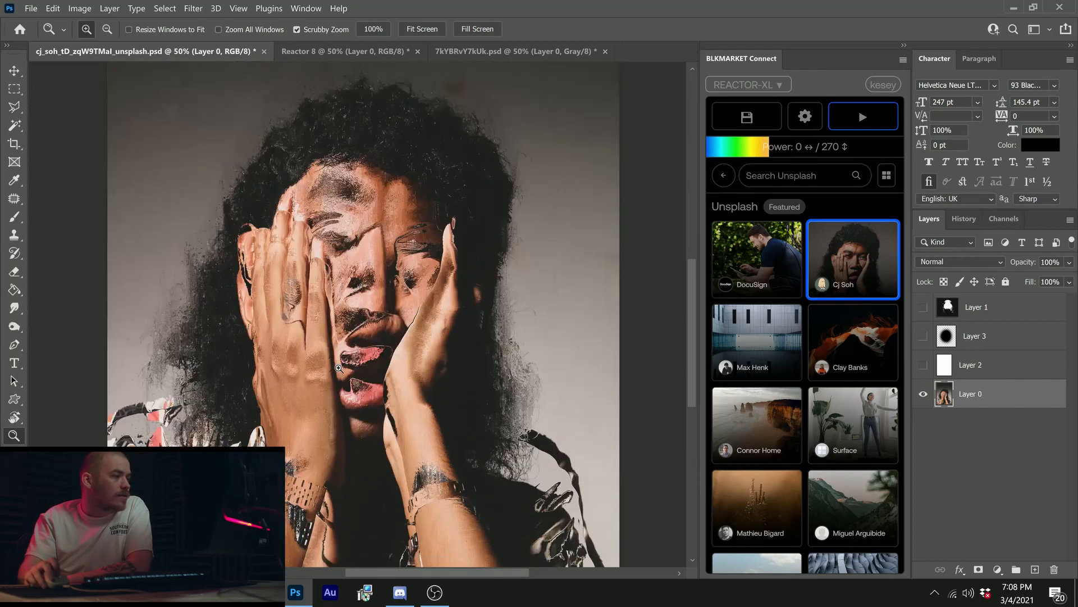
click(359, 308)
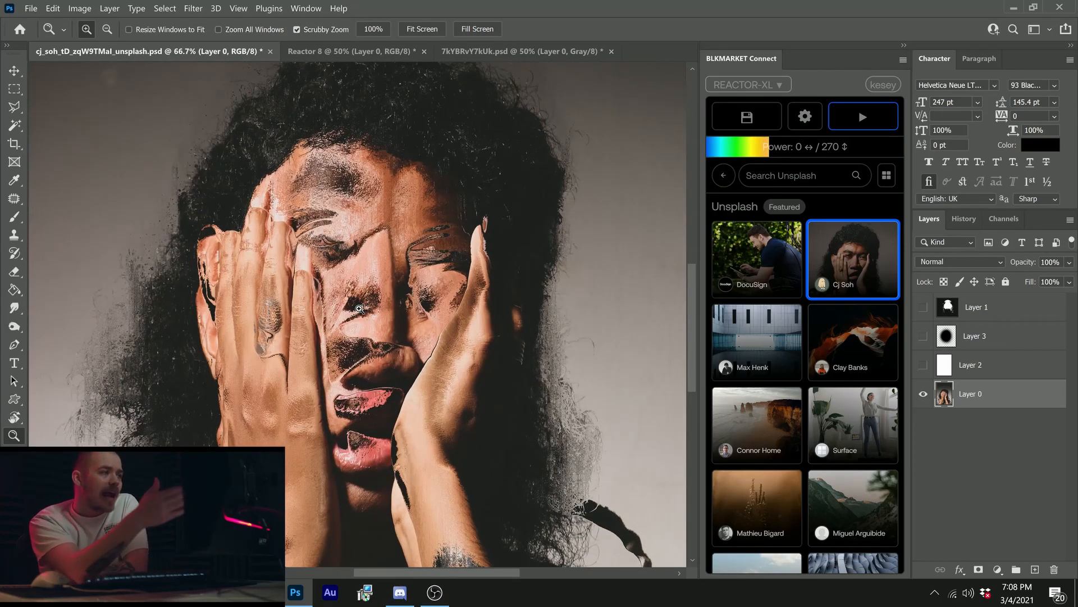
click(804, 110)
drag(362, 323, 322, 354)
click(322, 354)
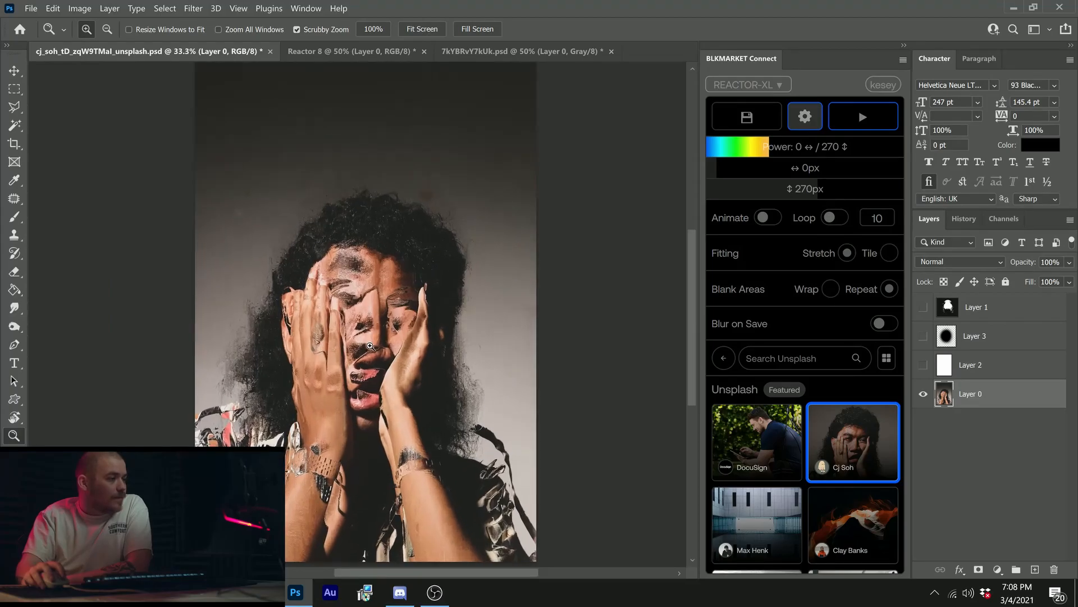